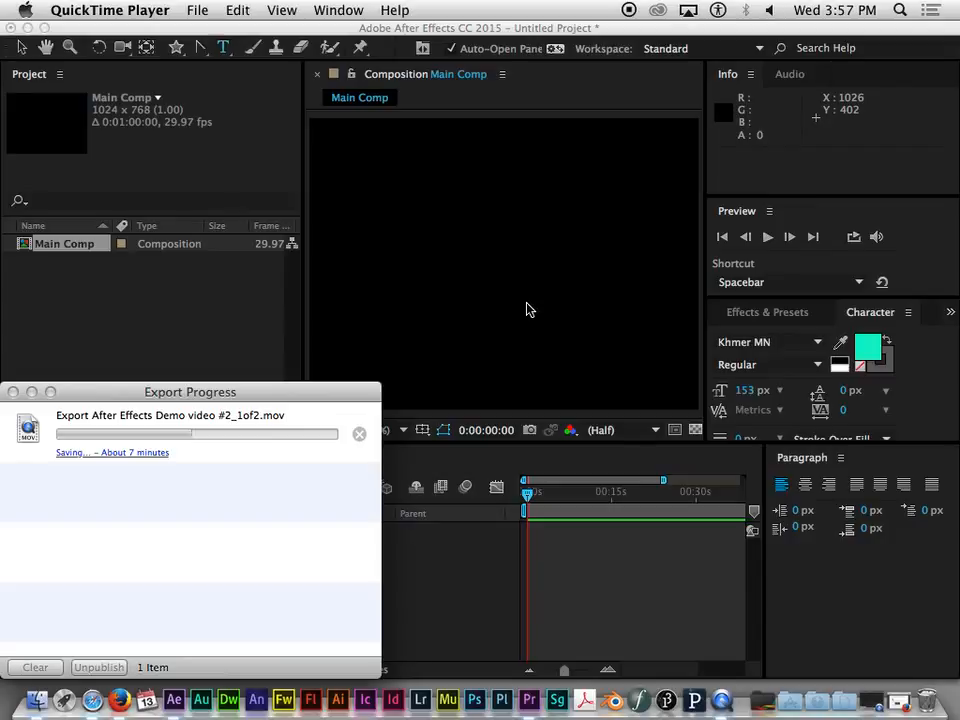
- Widen the composition view and draw a blue ellipse with white stroke, about 217 by 200 px, just left of the composition's centre
click(410, 255)
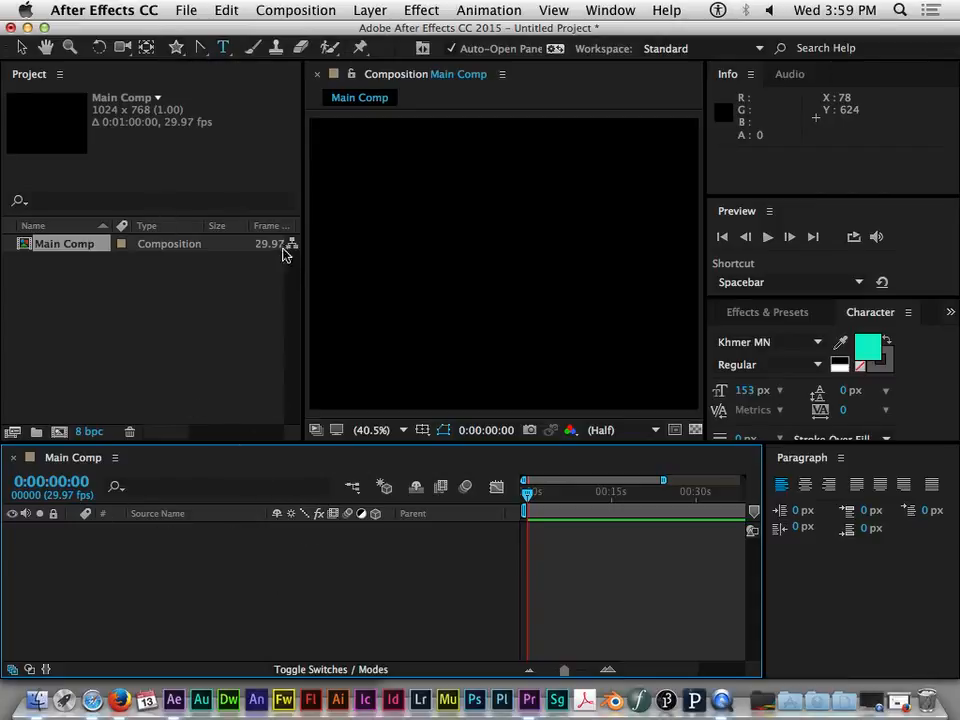
drag(302, 250, 139, 247)
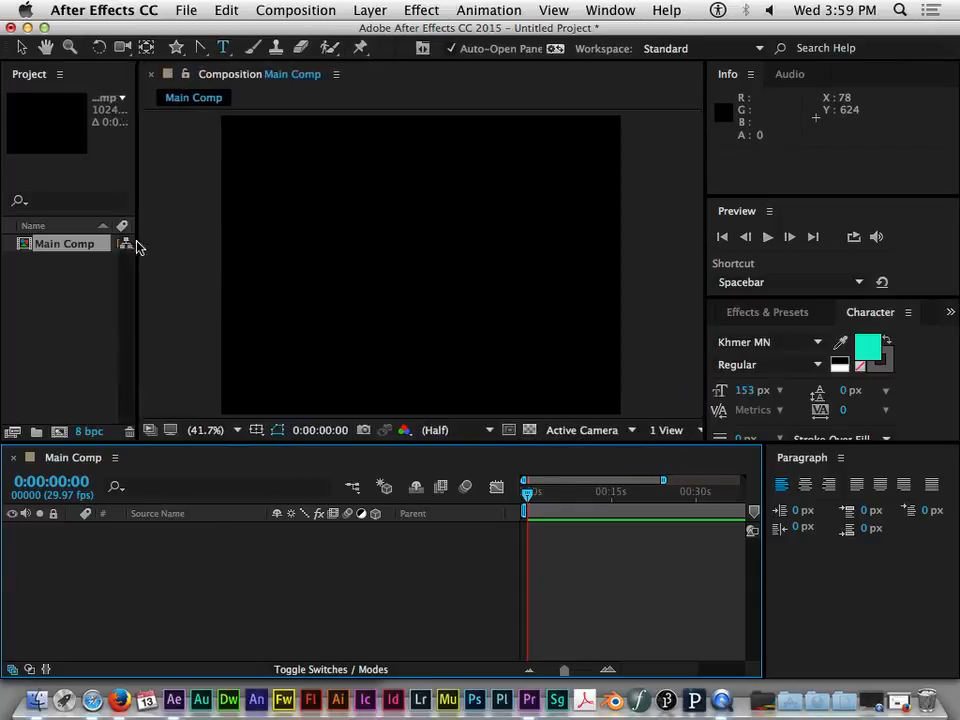
click(176, 48)
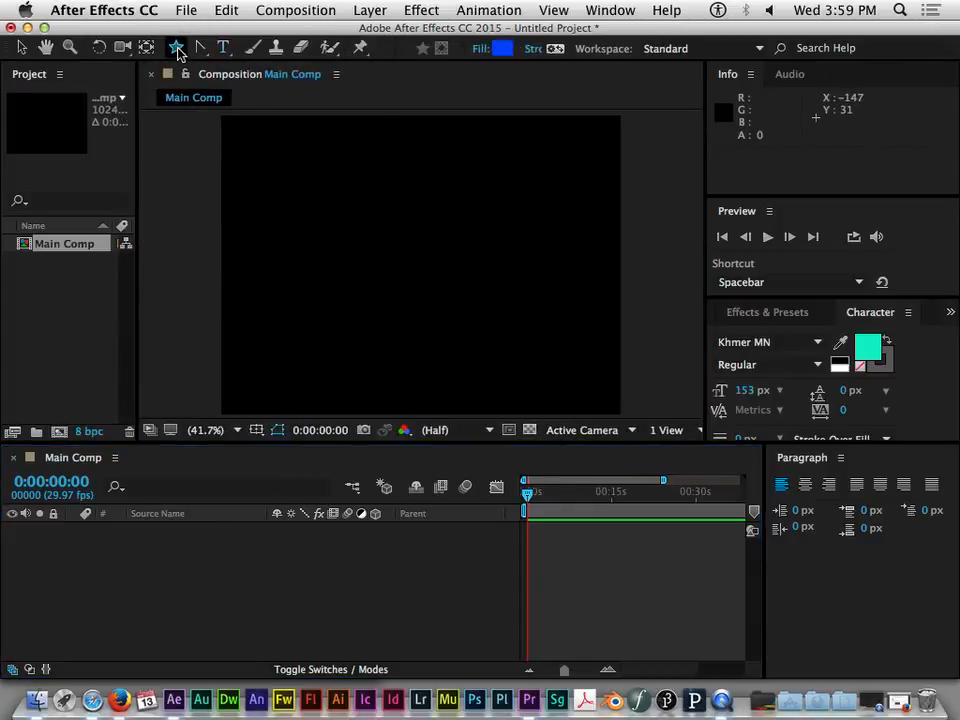
click(177, 49)
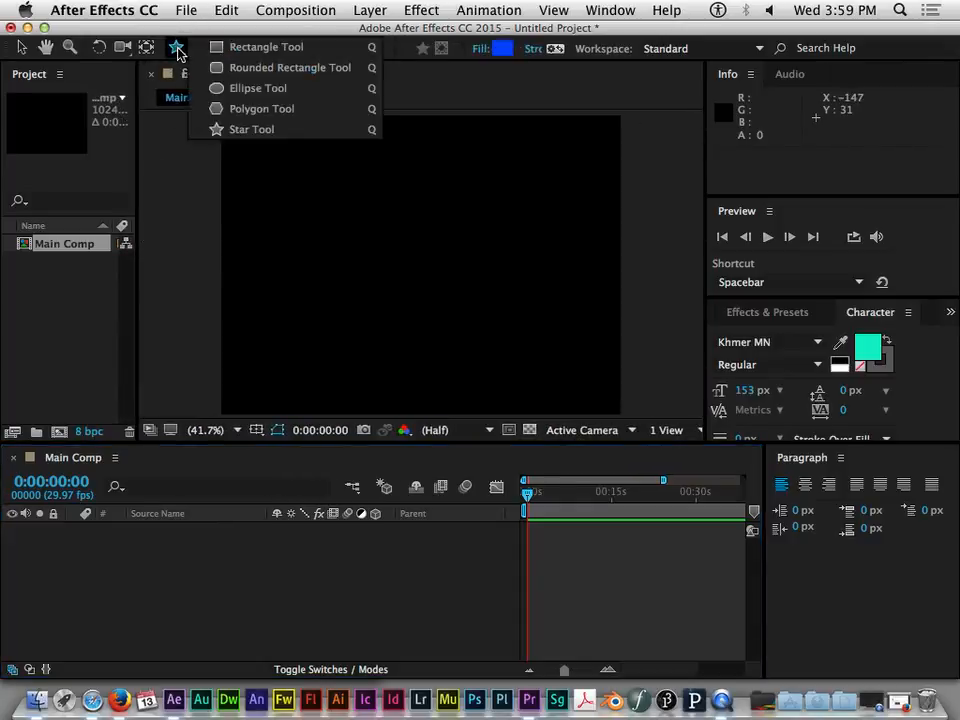
click(259, 89)
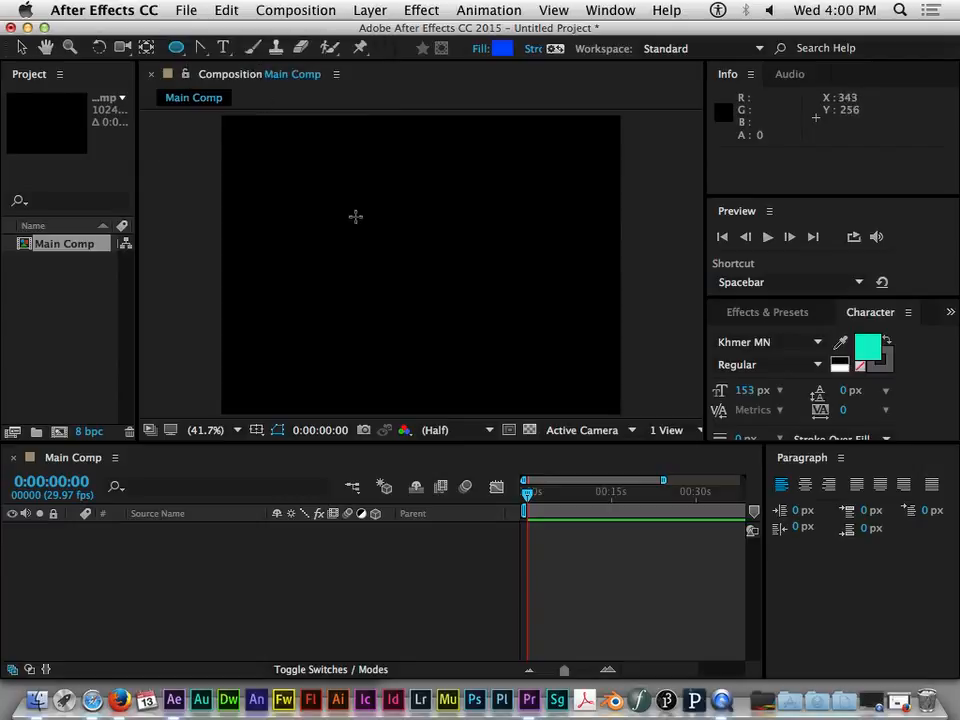
drag(358, 224, 443, 304)
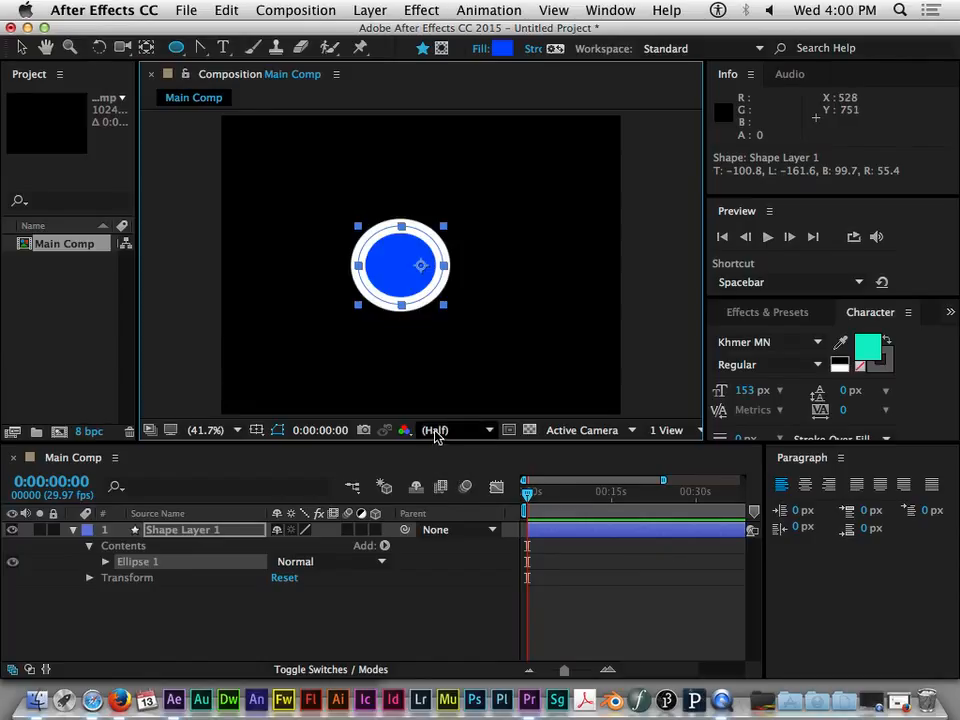
- Expand Ellipse 1 inside the shape layer and reveal its own transform properties
click(73, 530)
click(73, 530)
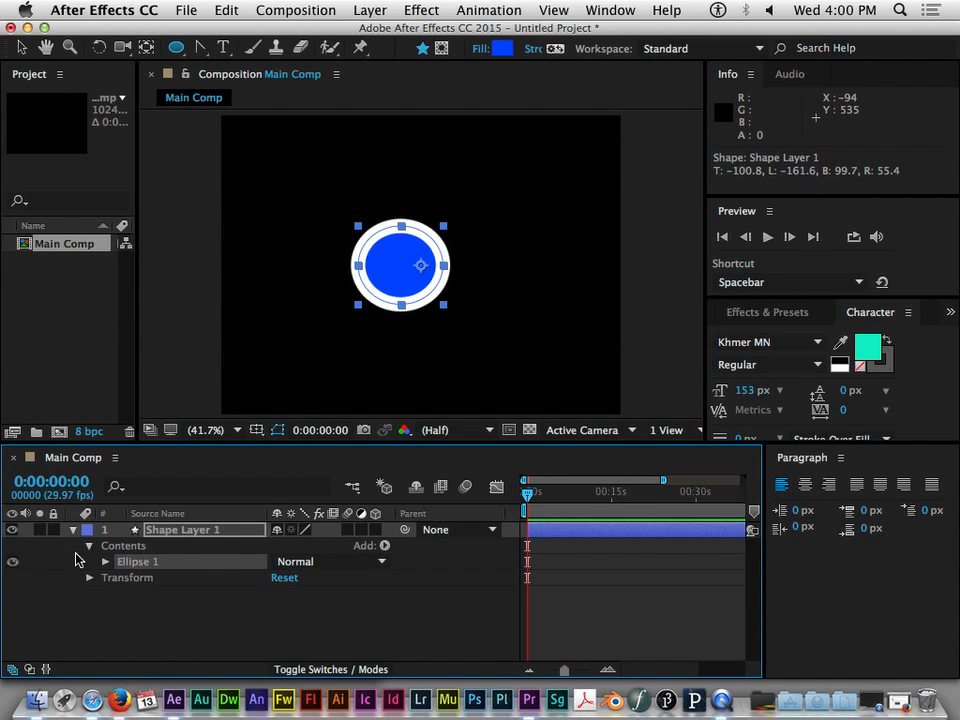
click(89, 546)
click(89, 546)
click(105, 562)
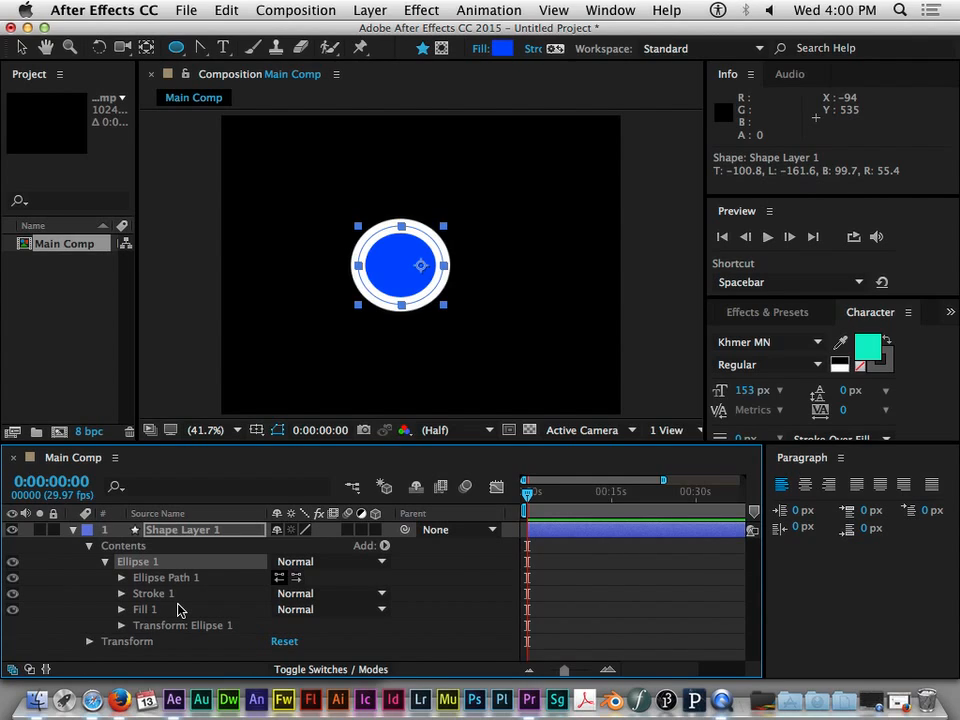
click(121, 628)
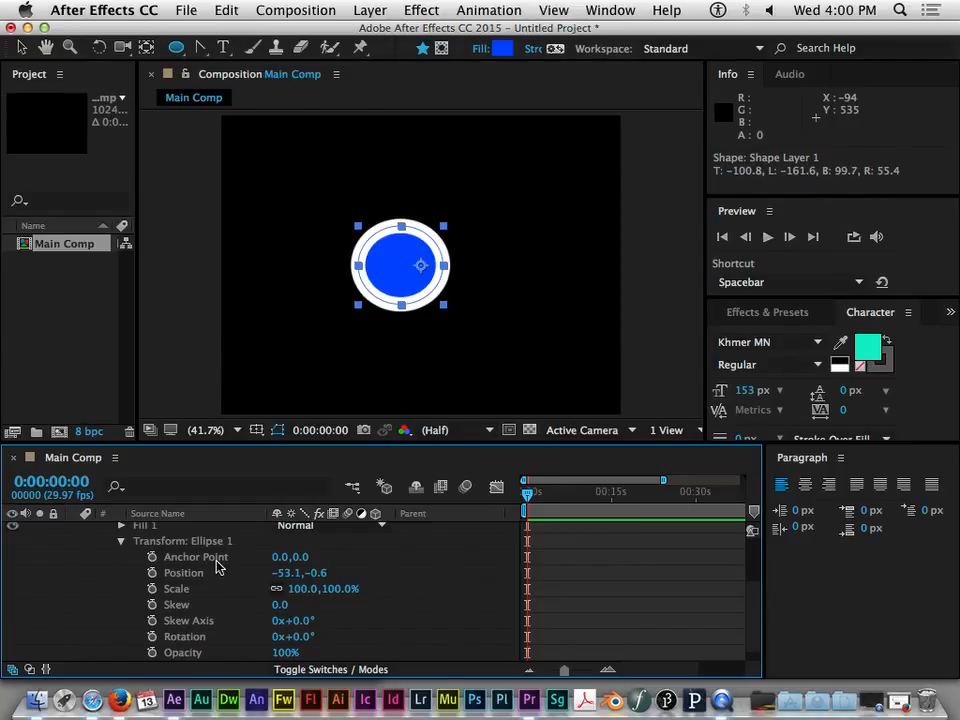
scroll(403, 579, down, 1)
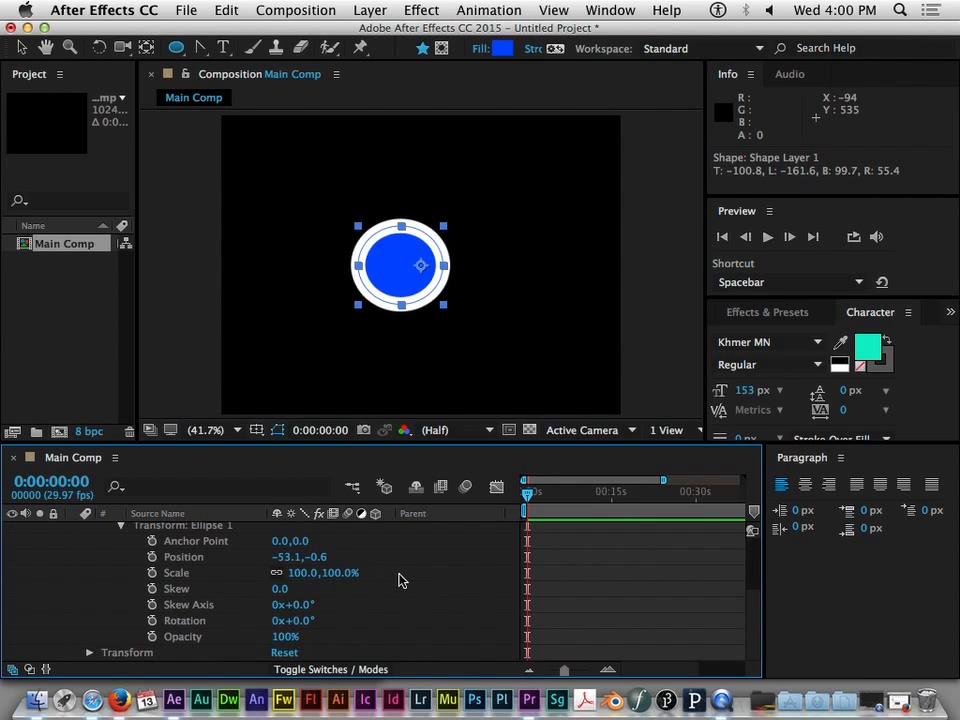
scroll(400, 580, up, 2)
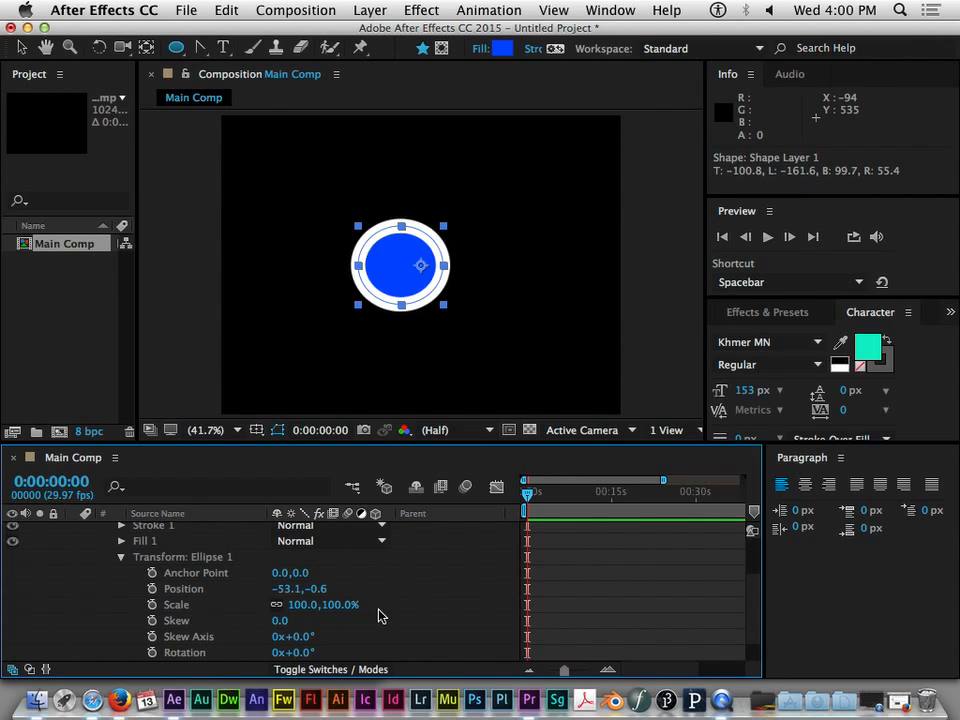
scroll(379, 616, down, 1)
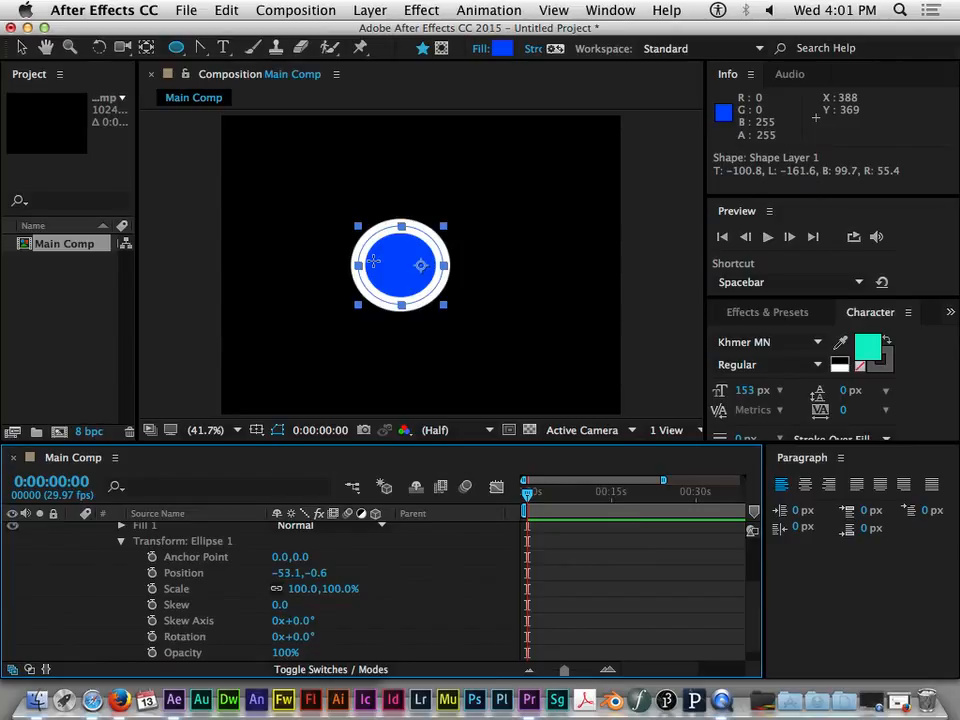
- Move the ellipse outside the composition's left edge, to a position of about -674, -13
click(22, 50)
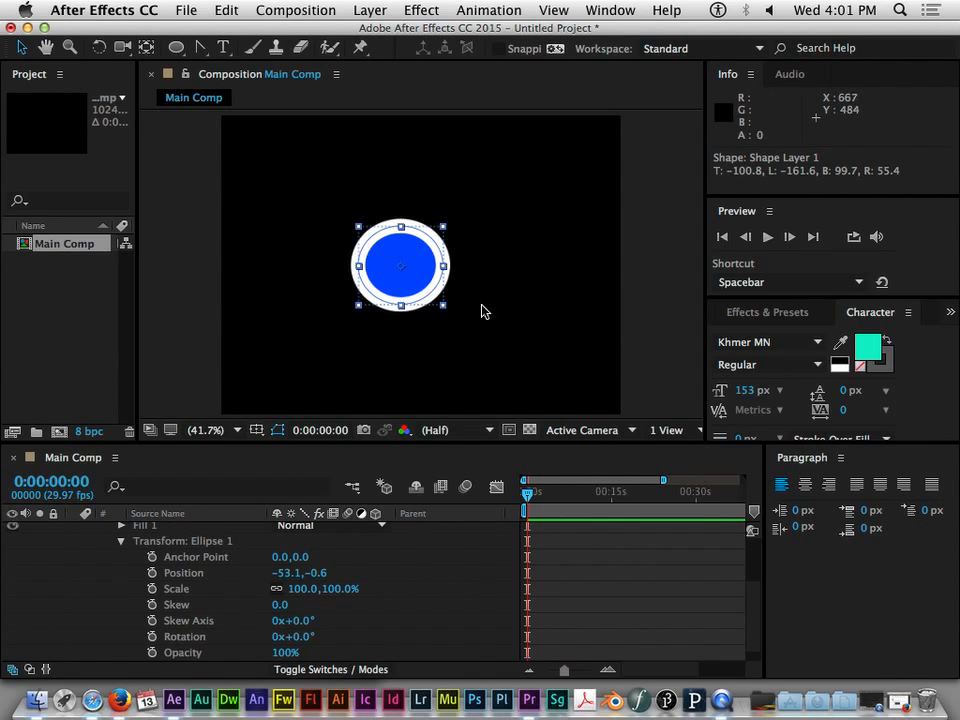
scroll(502, 301, down, 2)
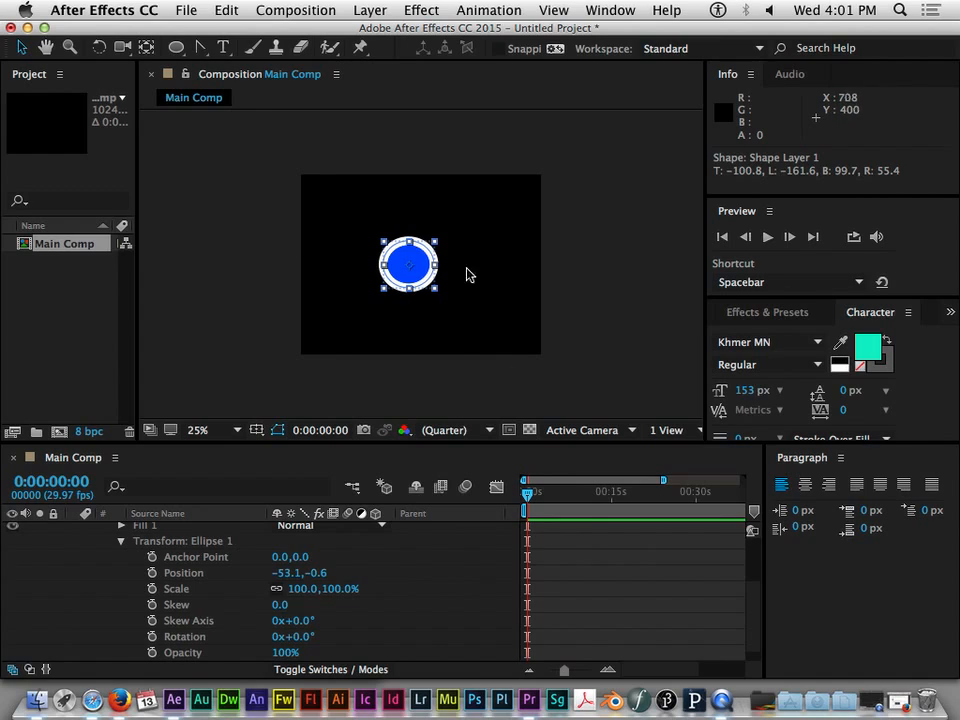
key(period)
key(period)
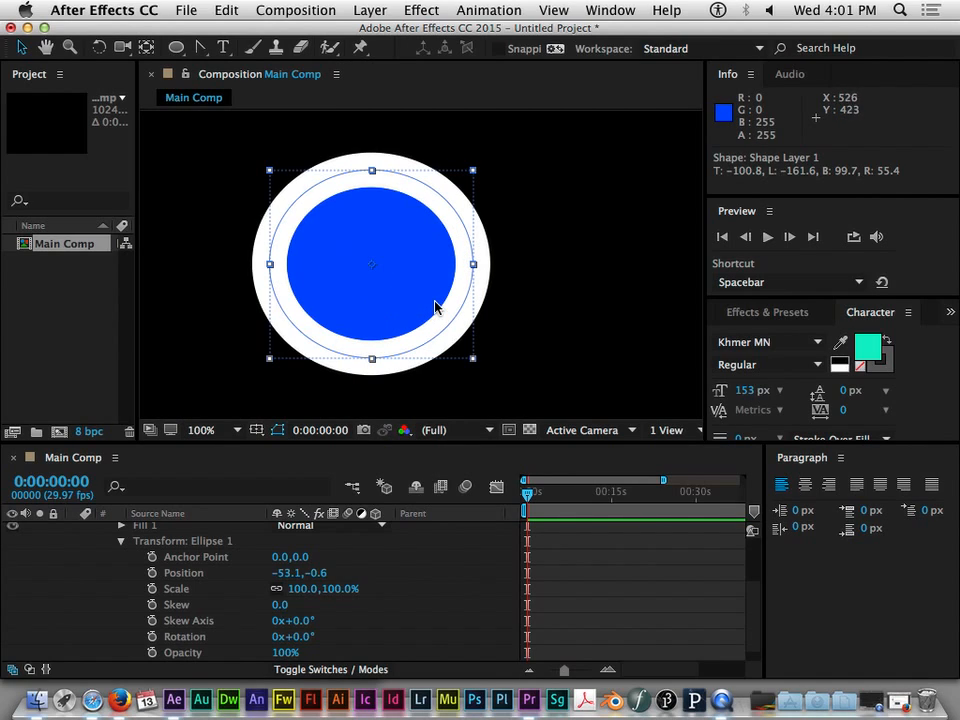
key(comma)
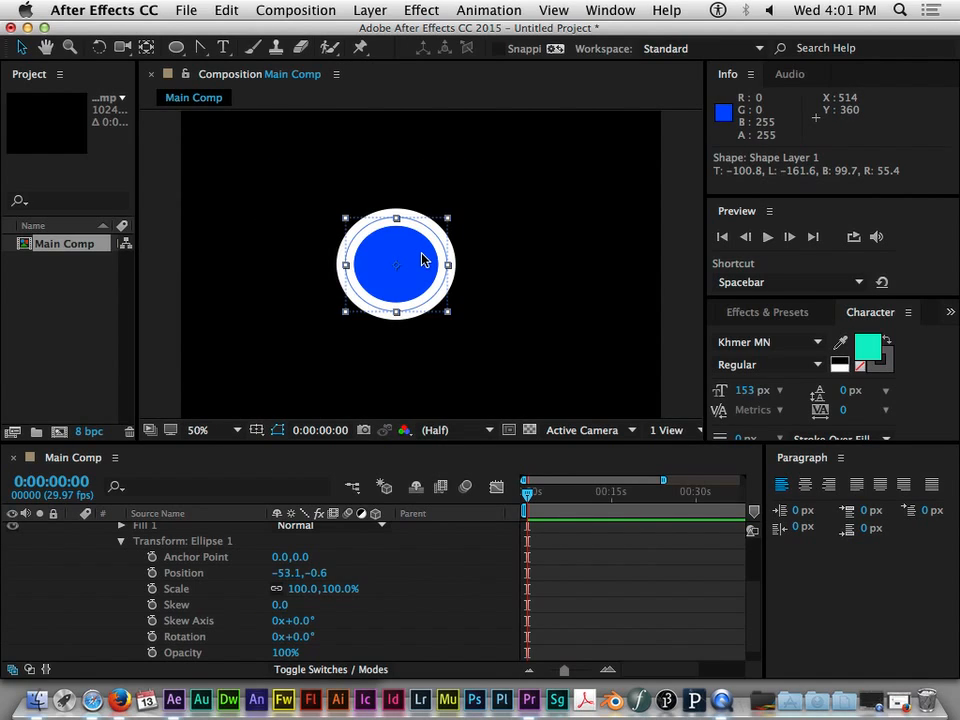
key(comma)
drag(421, 258, 443, 262)
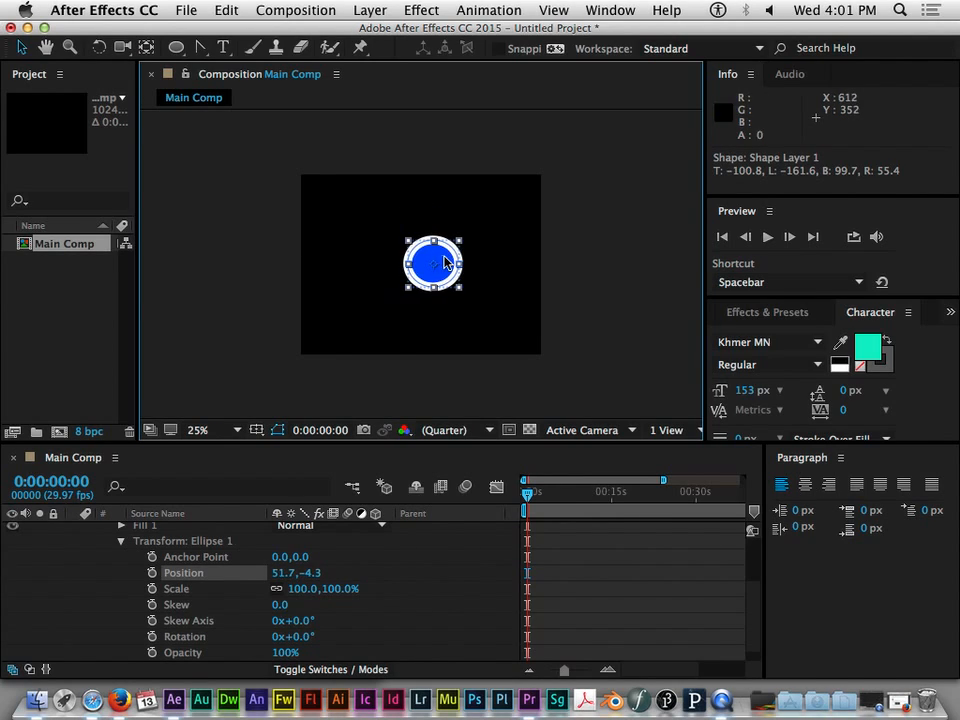
mouse_move(288, 578)
mouse_down()
mouse_move(271, 581)
mouse_move(287, 583)
mouse_up()
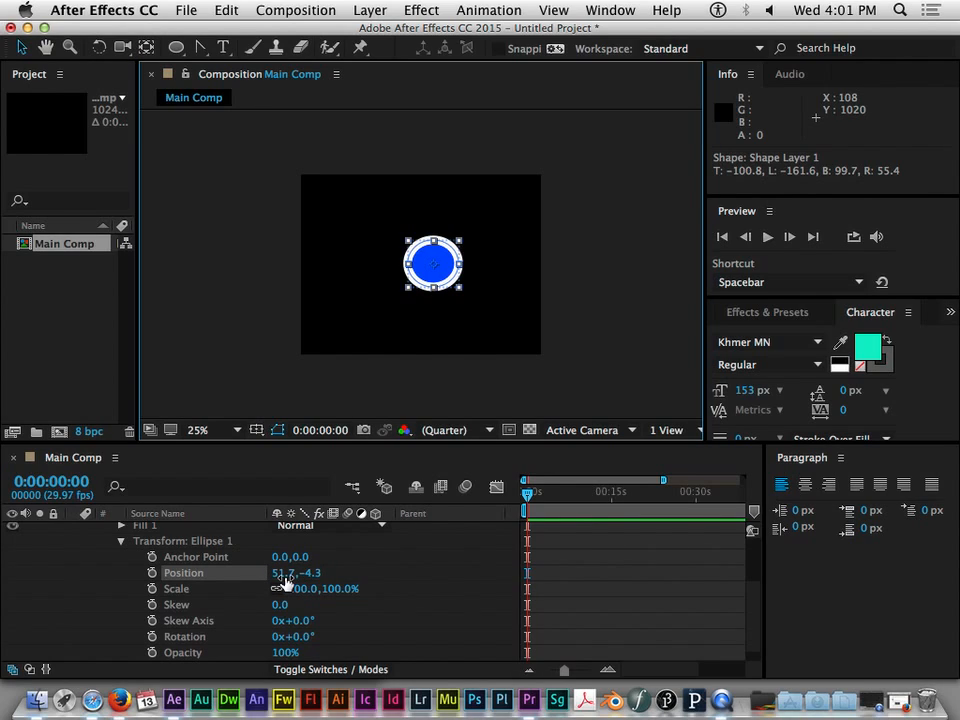
drag(424, 272, 276, 277)
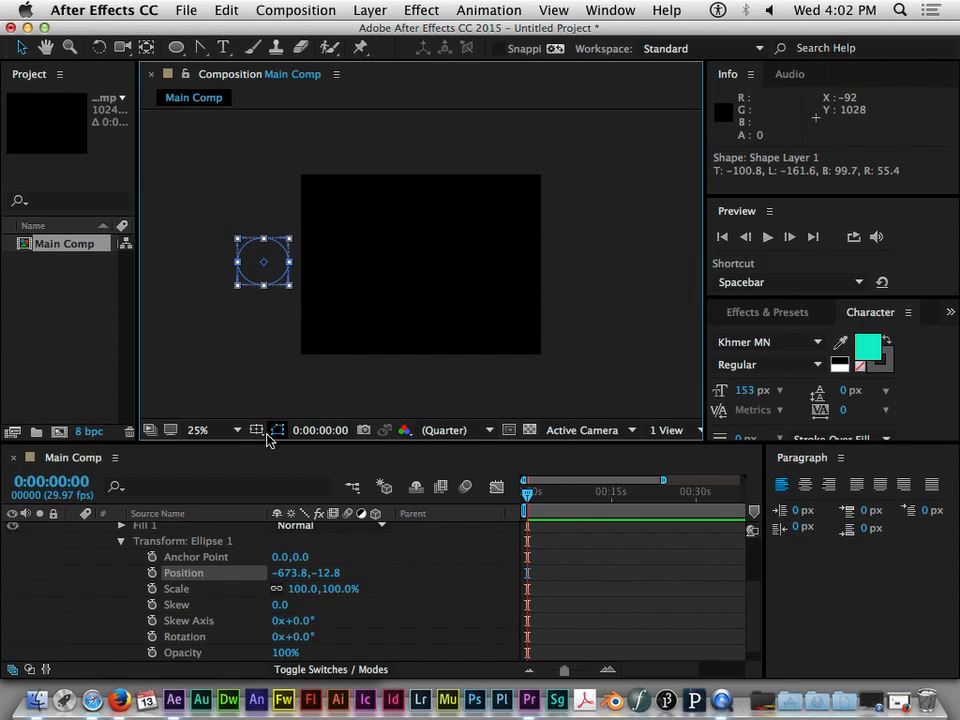
click(227, 433)
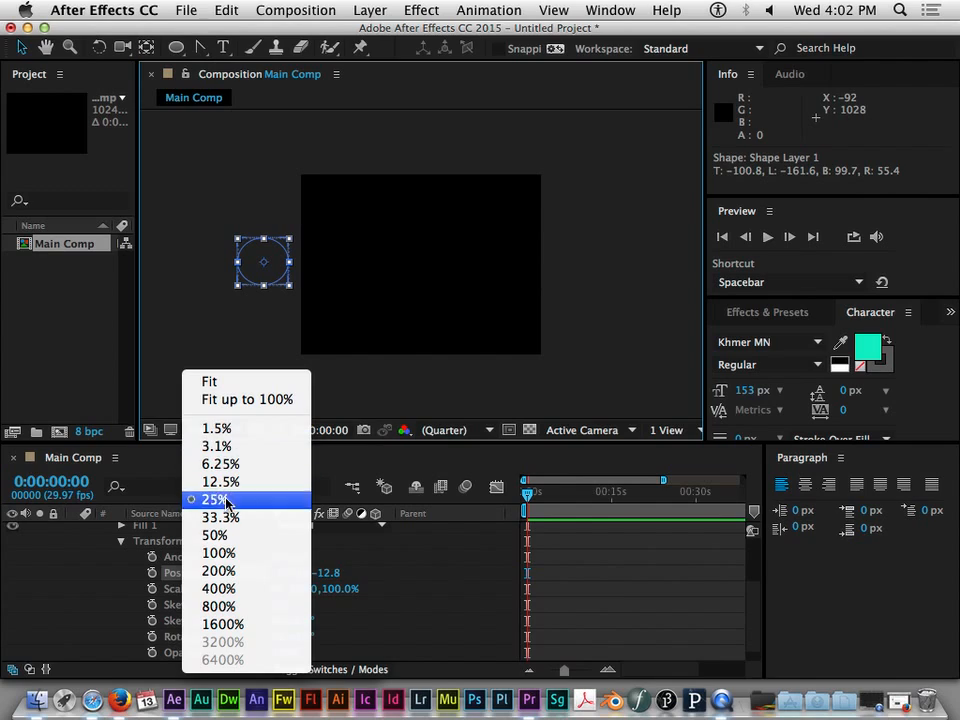
click(362, 405)
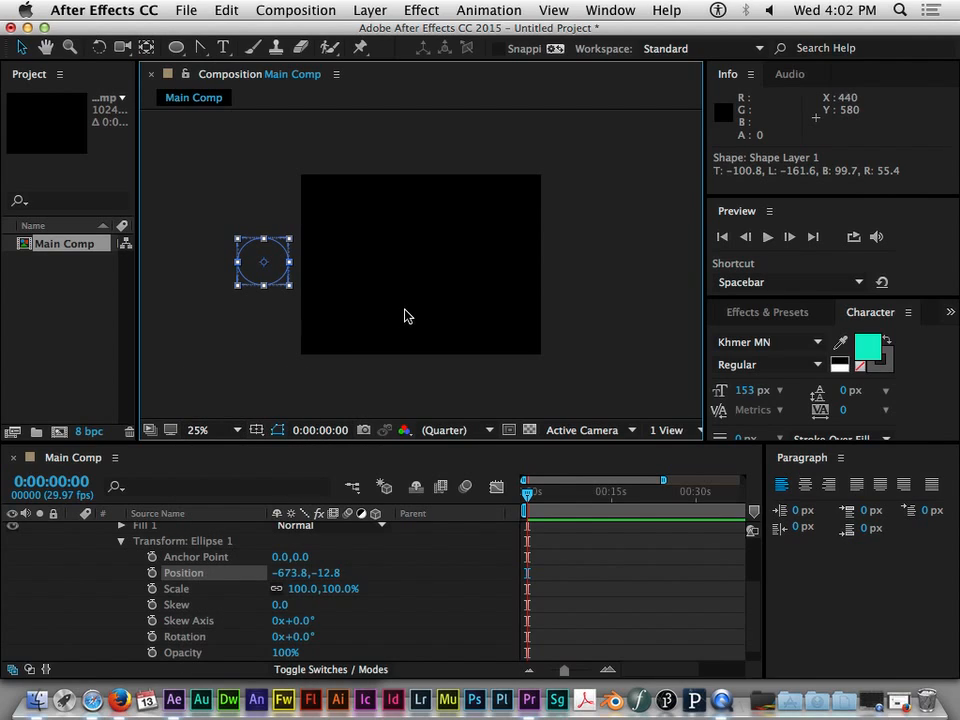
key(comma)
key(period)
key(period)
key(comma)
- Show the full one-minute timeline and trim the shape layer to run from 0:00:26:24 to 0:00:39:08
scroll(613, 591, up, 3)
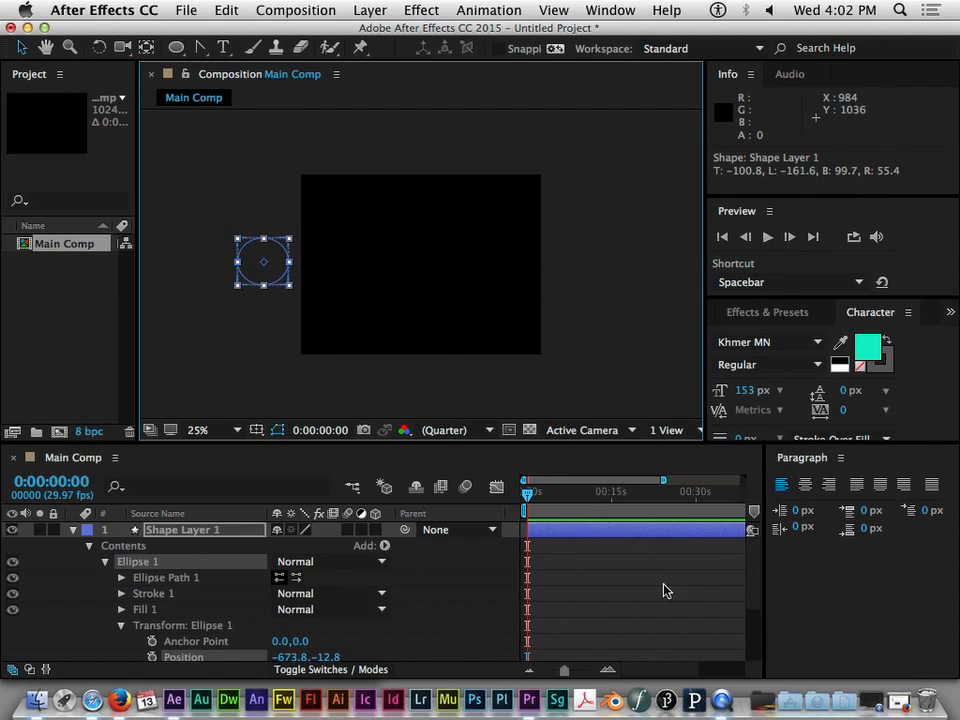
drag(663, 480, 742, 480)
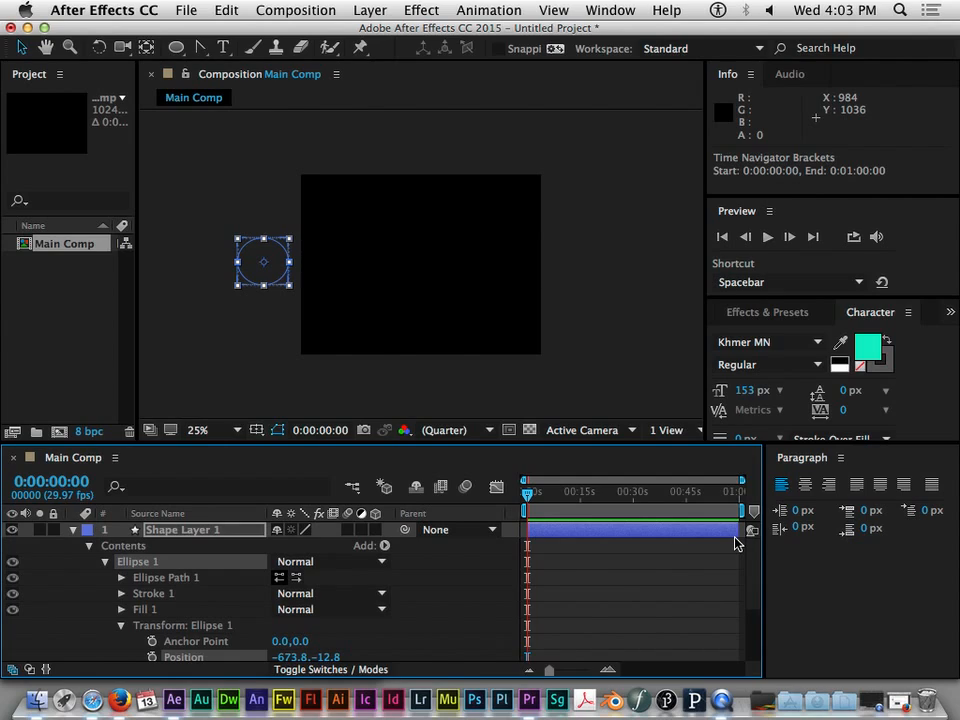
drag(739, 530, 665, 531)
drag(528, 531, 622, 533)
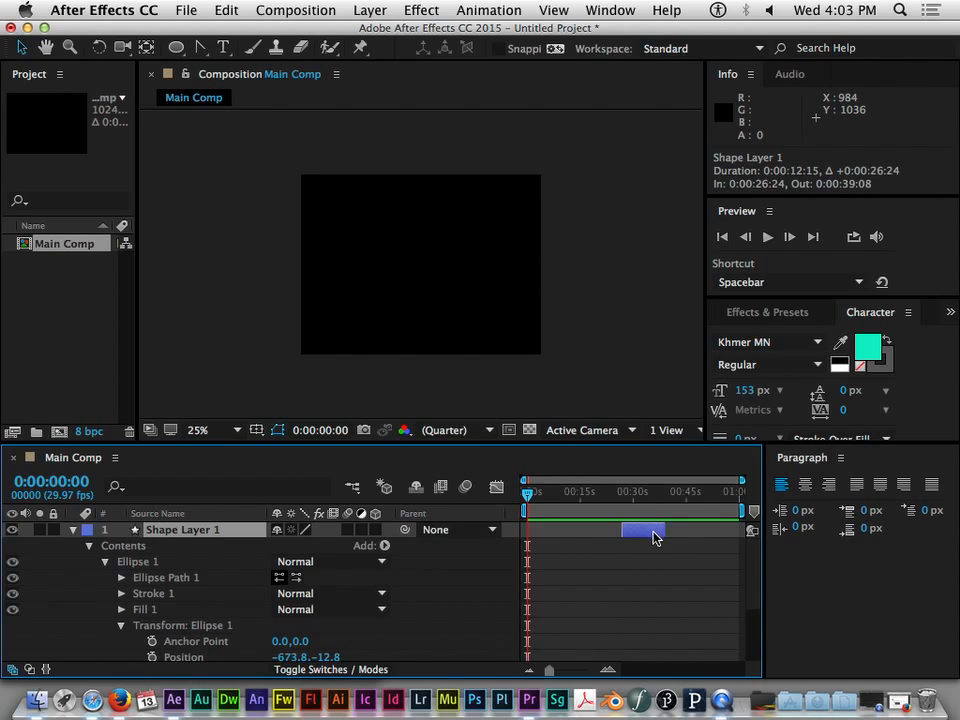
- Shift the trimmed shape layer to start at 0:00:00:00 and extend its duration to 0:00:14:11
drag(656, 533, 559, 535)
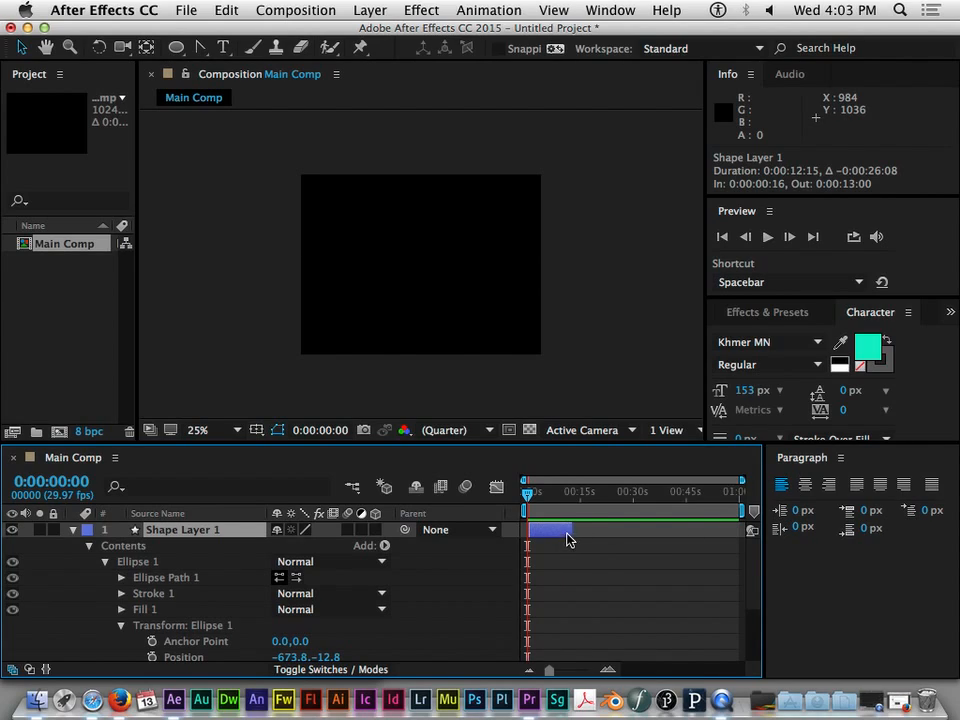
drag(572, 530, 579, 530)
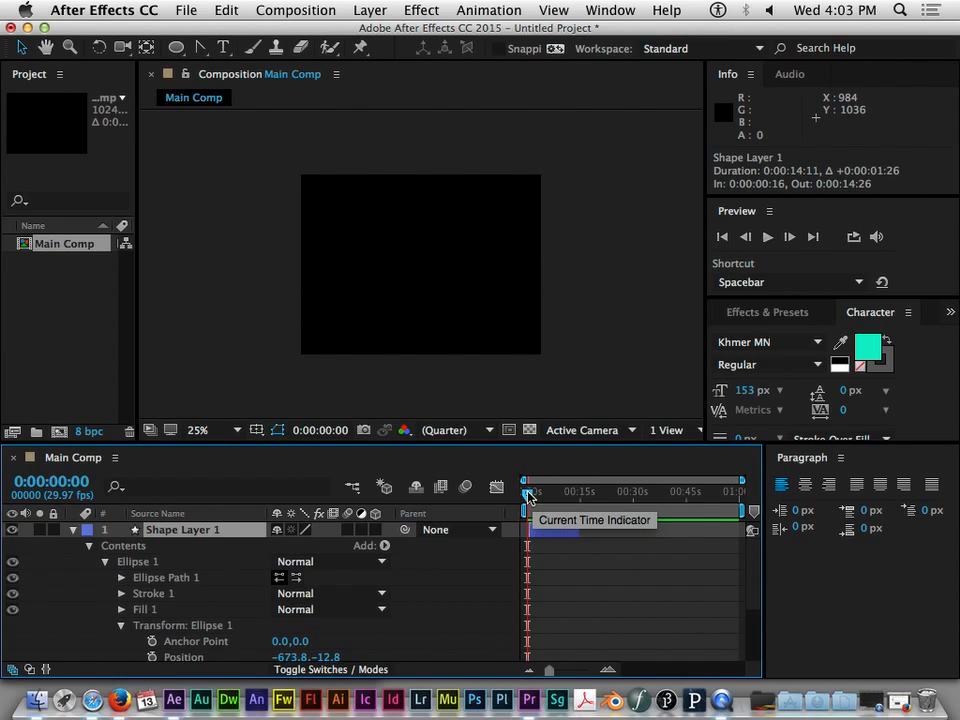
mouse_move(746, 481)
mouse_down()
mouse_move(604, 484)
mouse_move(740, 489)
mouse_move(654, 491)
mouse_move(663, 482)
mouse_move(589, 482)
mouse_move(746, 491)
mouse_up()
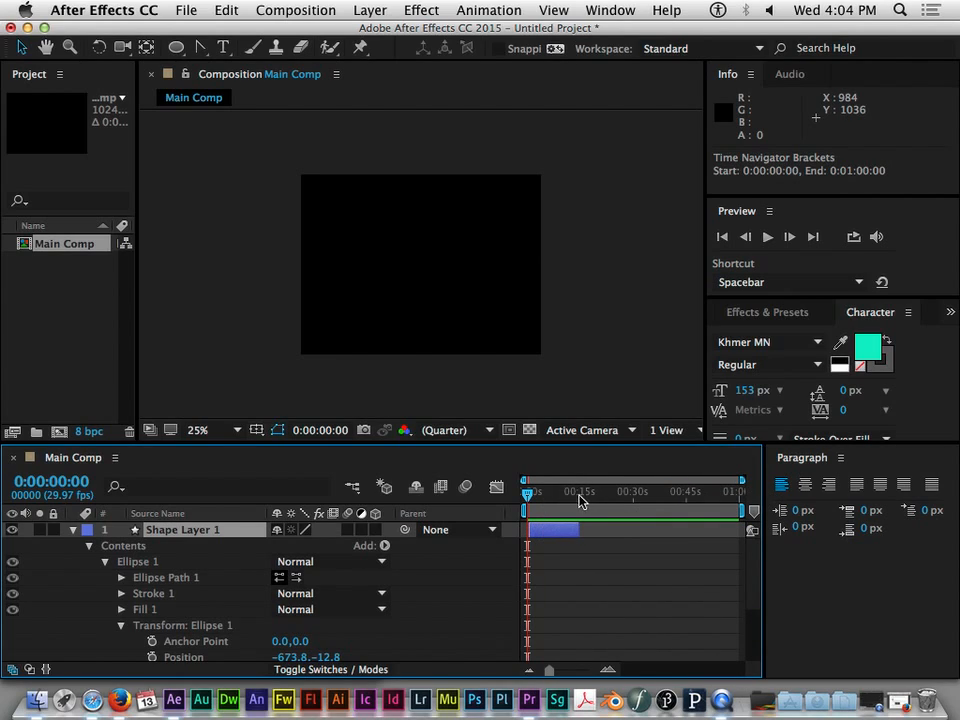
mouse_move(538, 538)
mouse_down()
mouse_move(561, 529)
mouse_move(542, 533)
mouse_up()
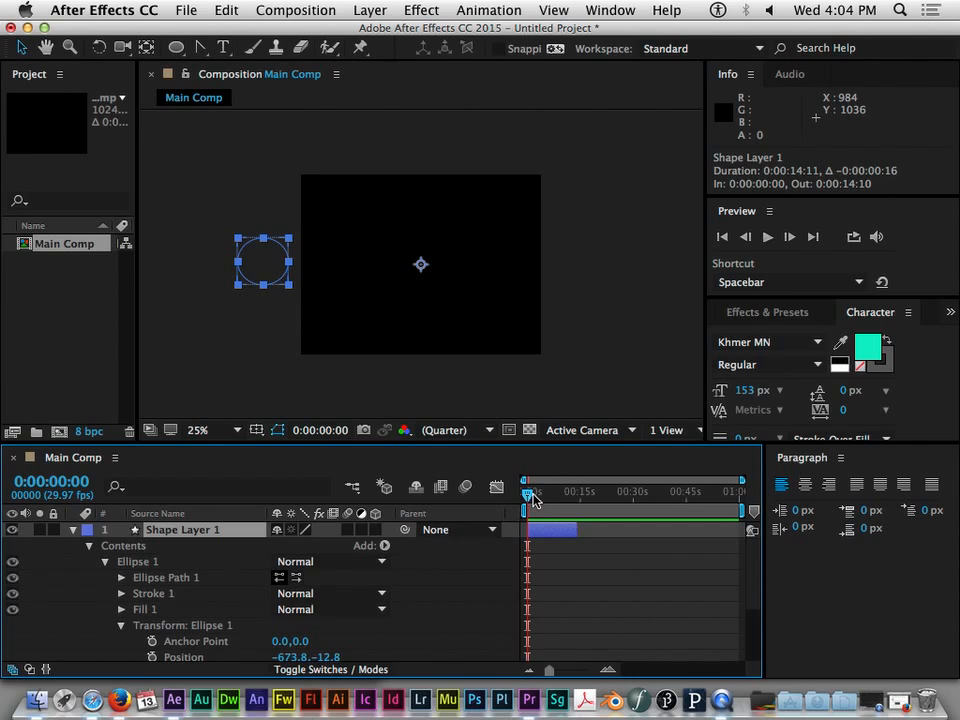
- Set the first Position keyframe for Ellipse 1 at 0:00:03:06
mouse_move(532, 499)
mouse_down()
mouse_move(552, 504)
mouse_move(539, 519)
mouse_move(520, 497)
mouse_move(537, 499)
mouse_up()
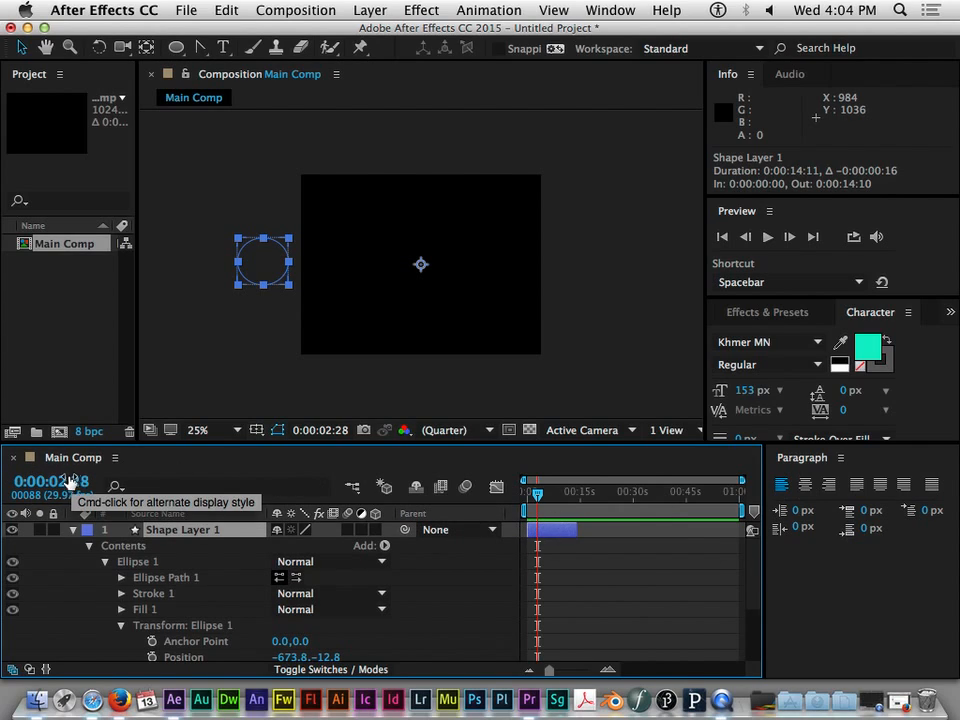
mouse_move(535, 500)
mouse_down()
mouse_move(553, 497)
mouse_move(534, 497)
mouse_move(551, 497)
mouse_move(549, 511)
mouse_move(536, 514)
mouse_up()
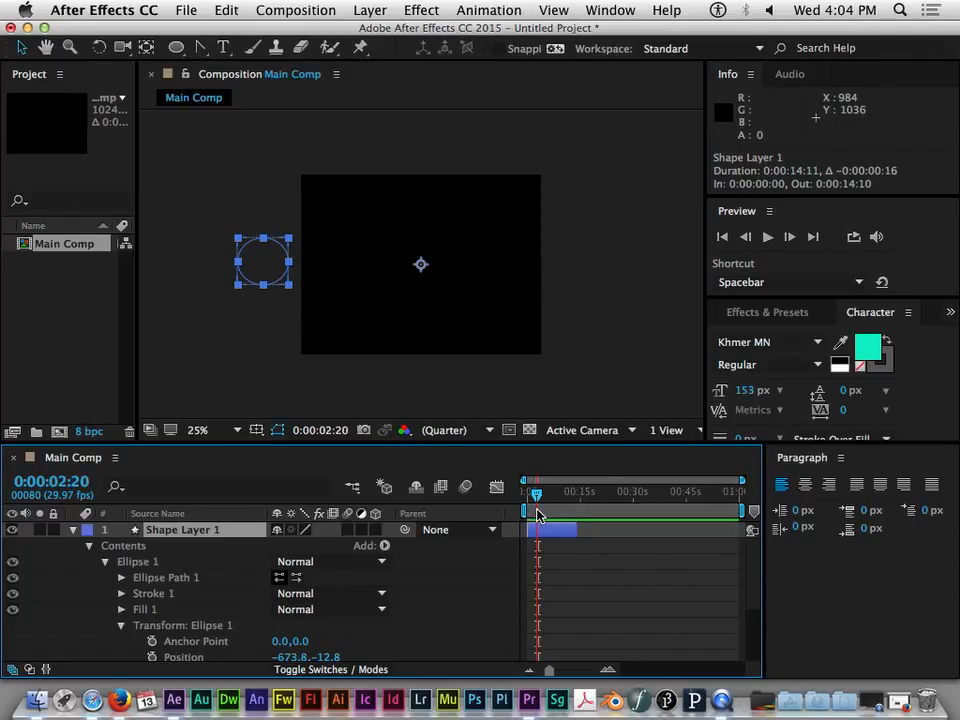
drag(537, 514, 538, 514)
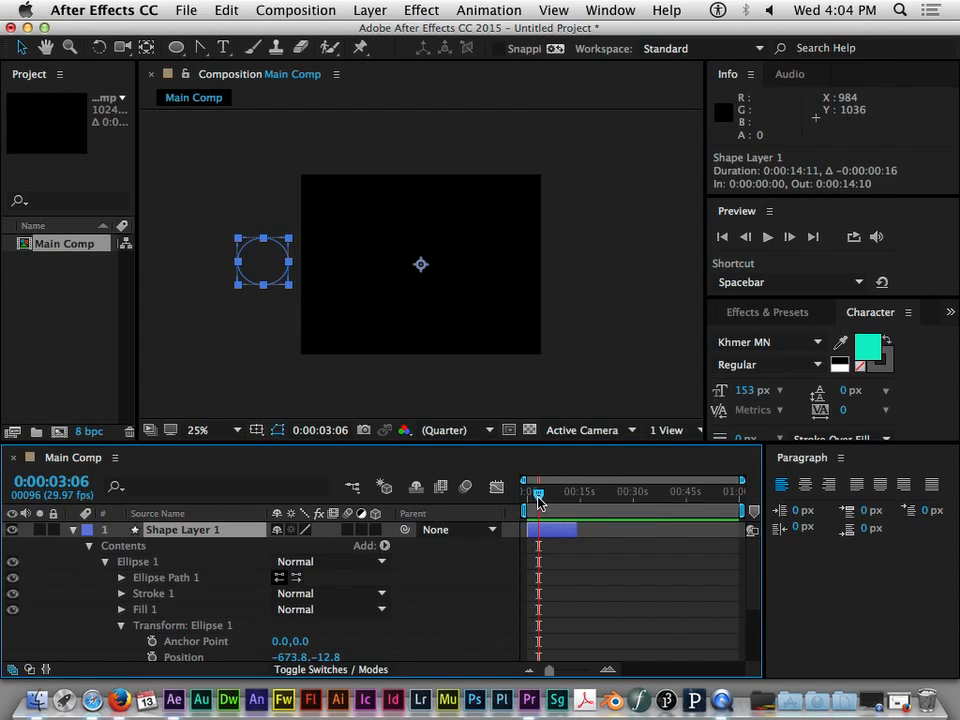
scroll(500, 578, down, 2)
scroll(500, 580, up, 2)
scroll(500, 580, down, 4)
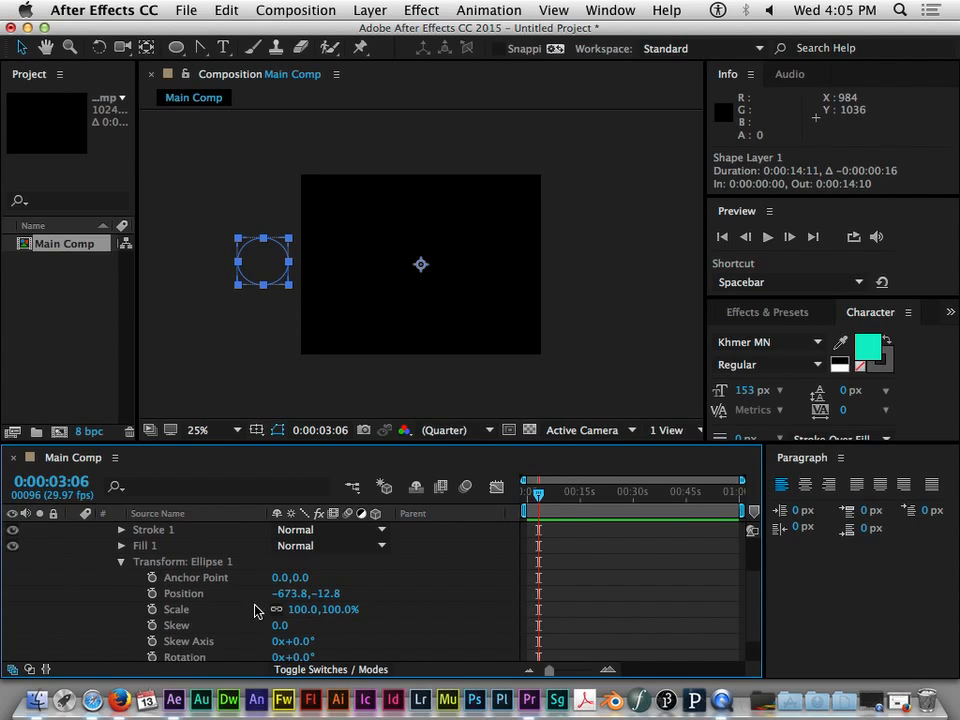
scroll(251, 633, down, 2)
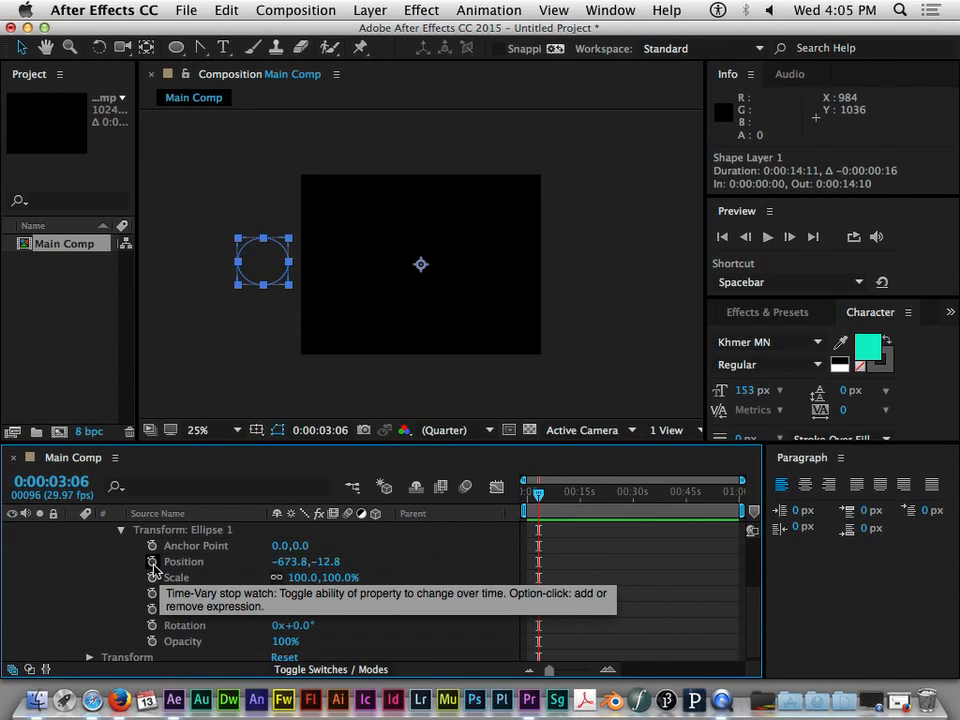
click(153, 562)
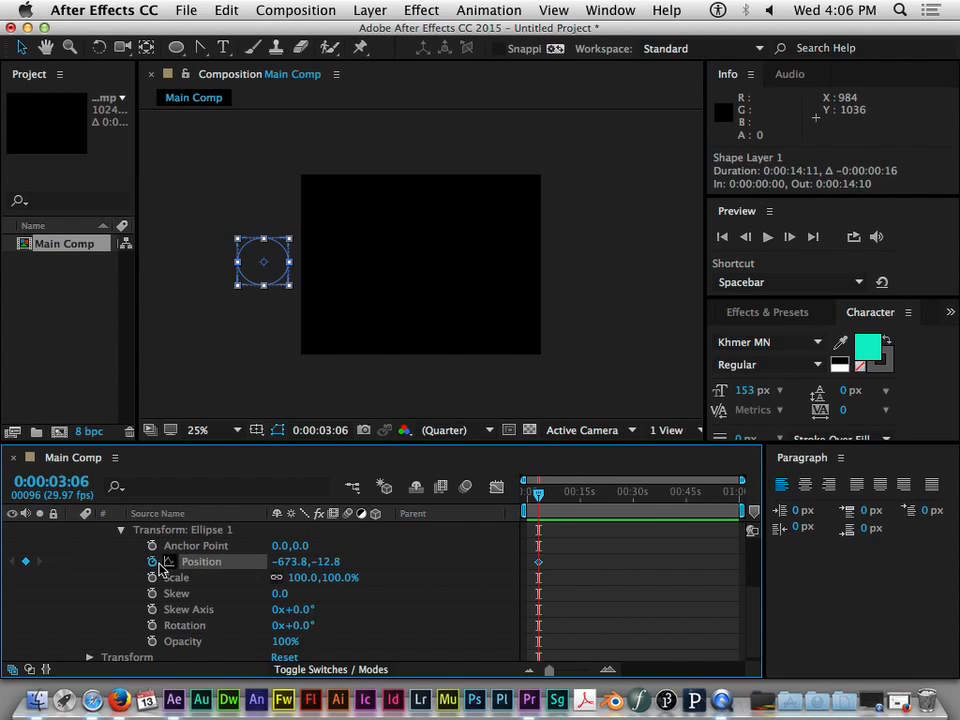
- Add a Position keyframe at 0:00:06:03 with the ellipse moved outside the composition's right edge, to about 647, 15
drag(539, 499, 565, 500)
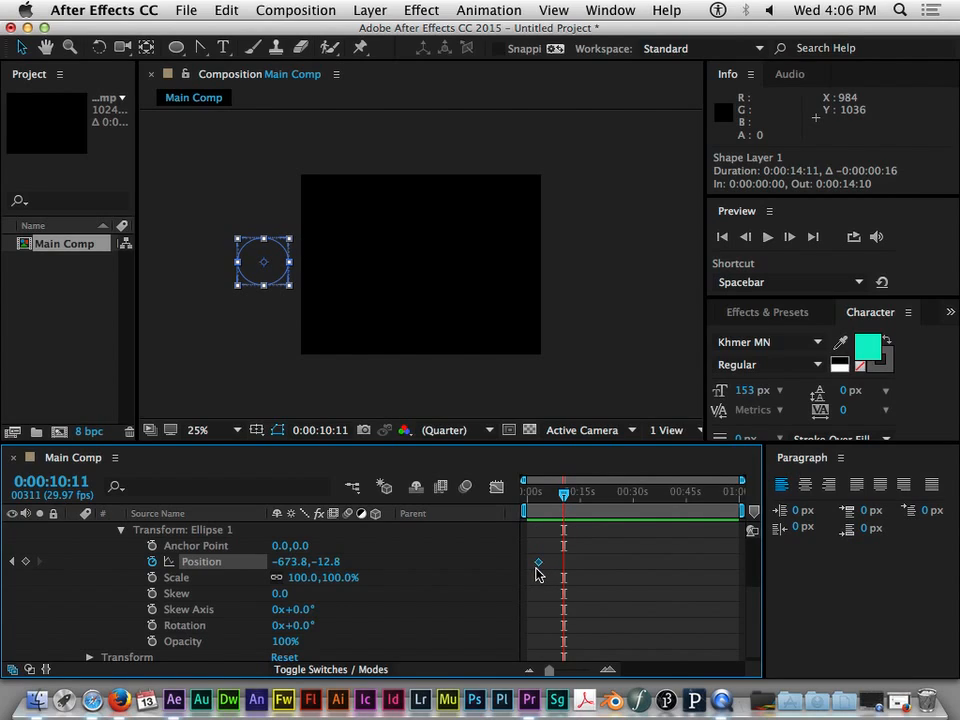
mouse_move(539, 571)
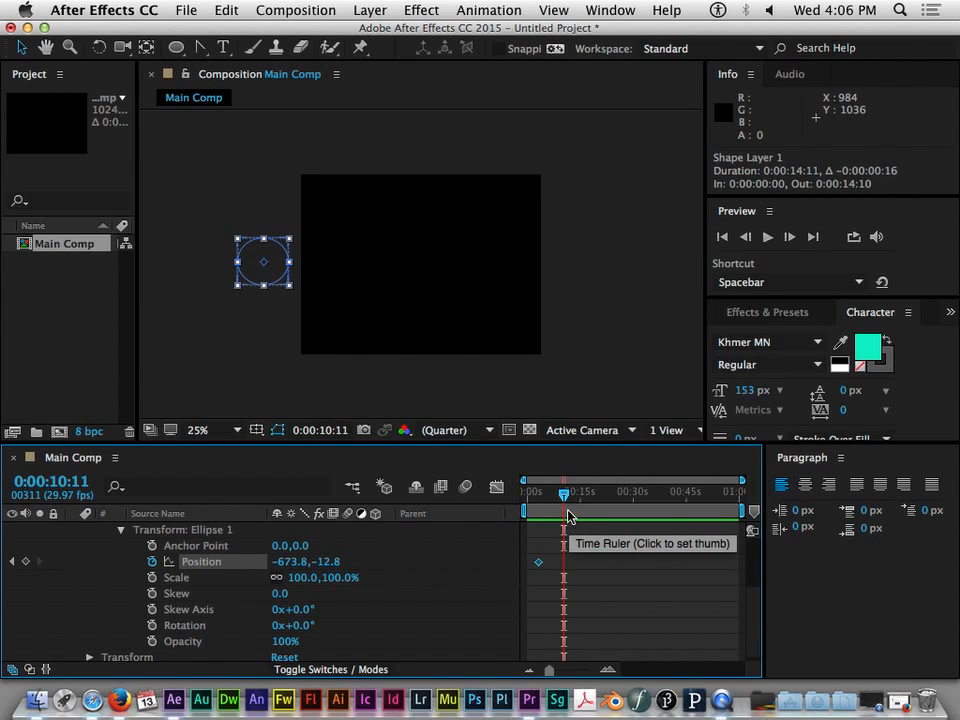
mouse_move(564, 497)
mouse_down()
mouse_move(538, 500)
mouse_move(556, 500)
mouse_up()
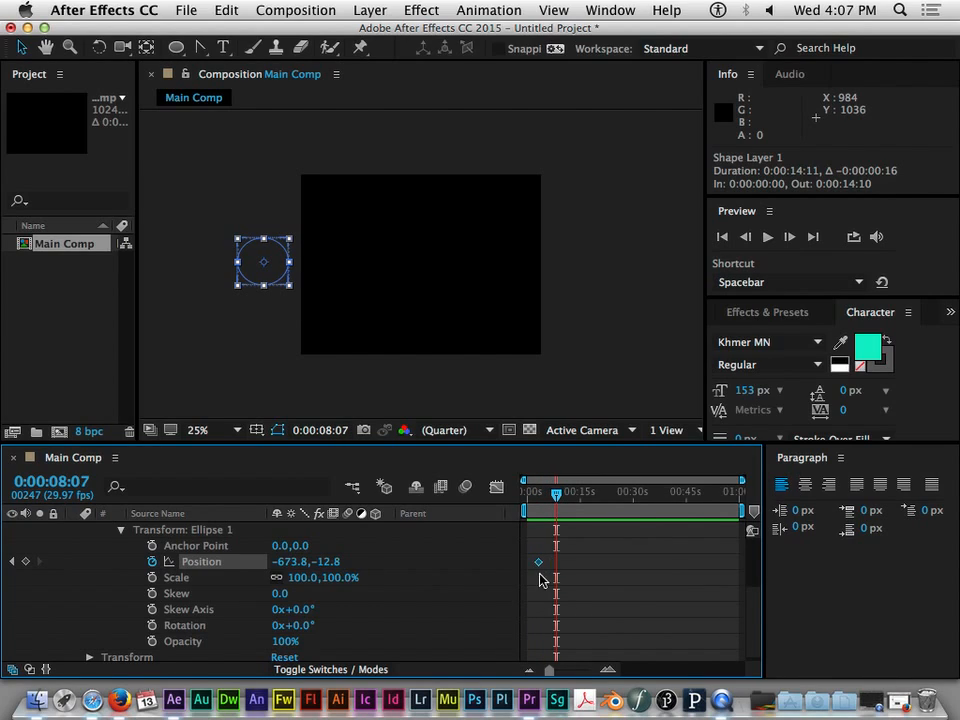
mouse_move(556, 496)
mouse_down()
mouse_move(526, 495)
mouse_move(560, 495)
mouse_move(538, 497)
mouse_up()
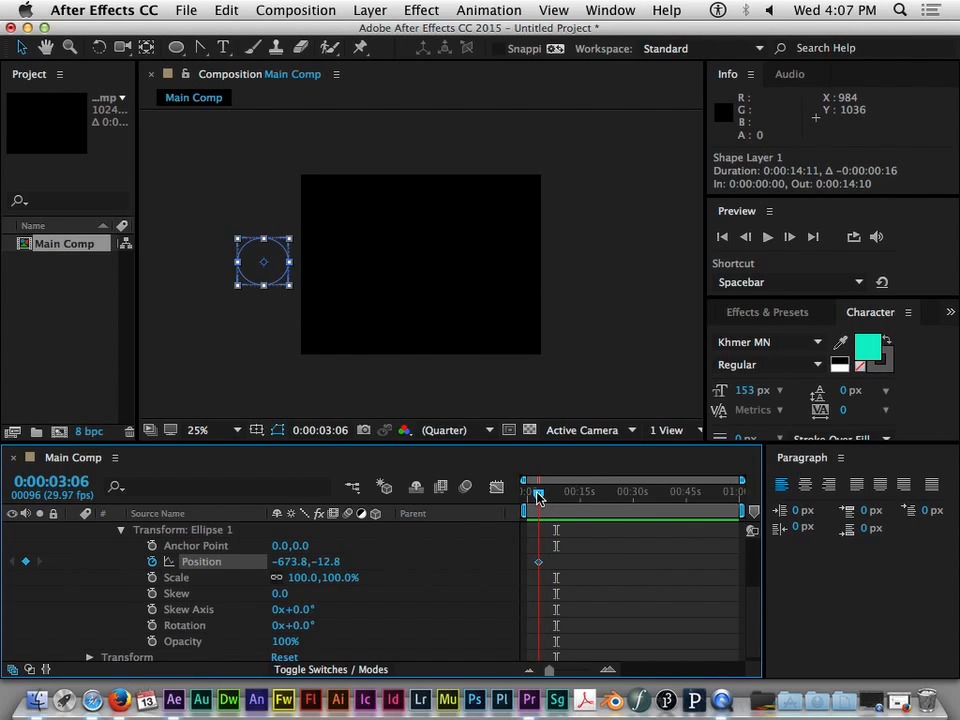
drag(538, 497, 549, 499)
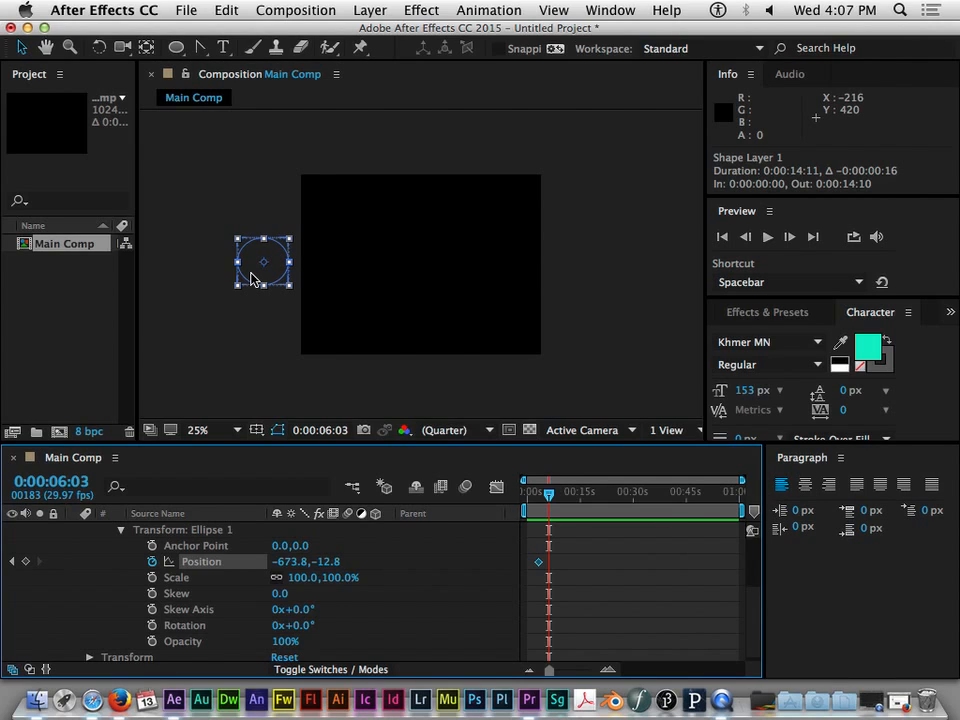
drag(253, 278, 560, 284)
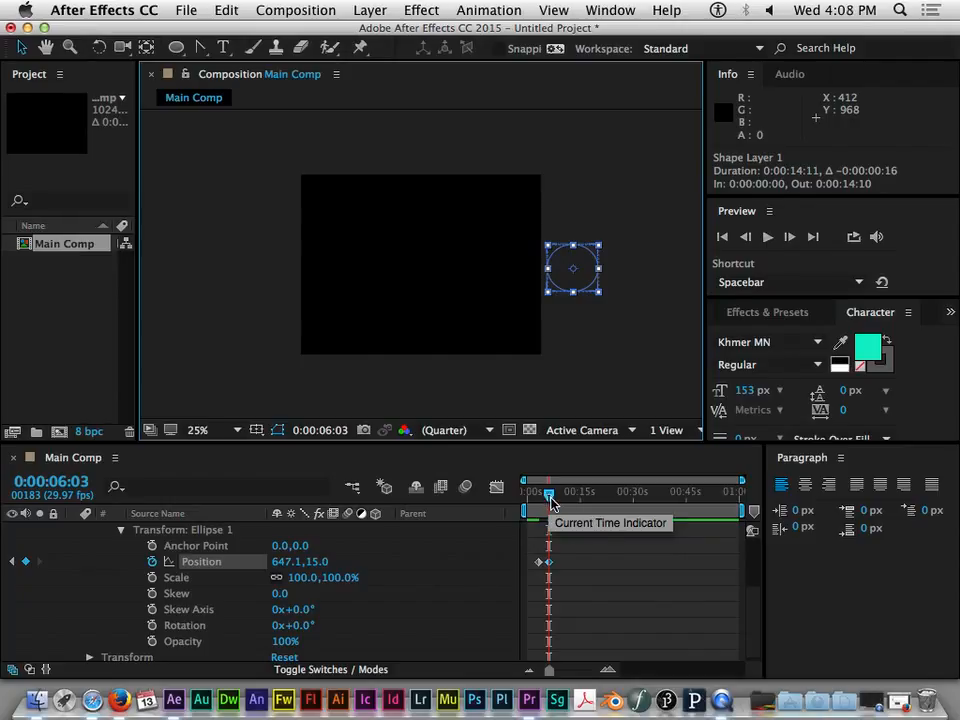
- Shorten the work area so it runs from 0:00:00:24 to 0:00:09:16
drag(550, 494, 558, 494)
mouse_move(552, 571)
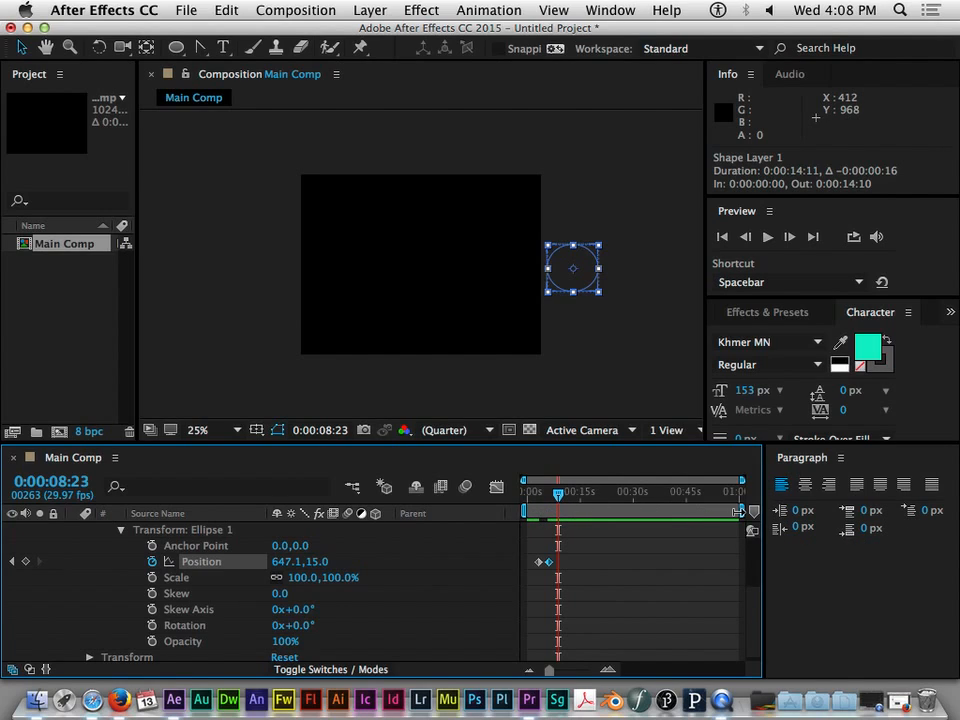
drag(738, 511, 531, 511)
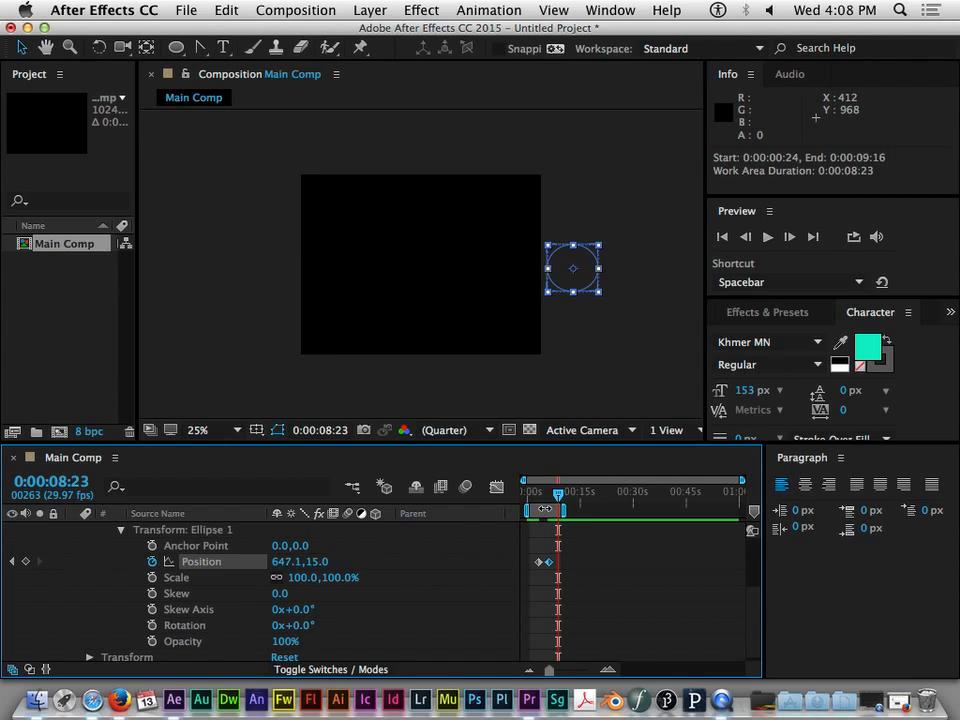
- Preview the ellipse's motion from the start of the timeline and scrub back to its first Position keyframe
drag(558, 495, 478, 487)
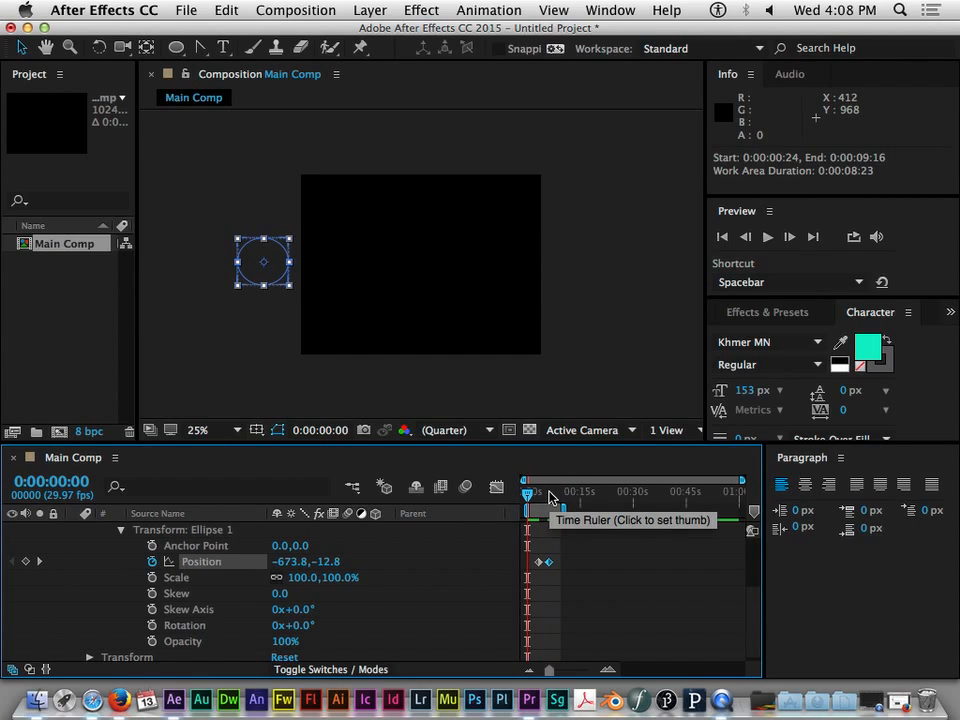
key(space)
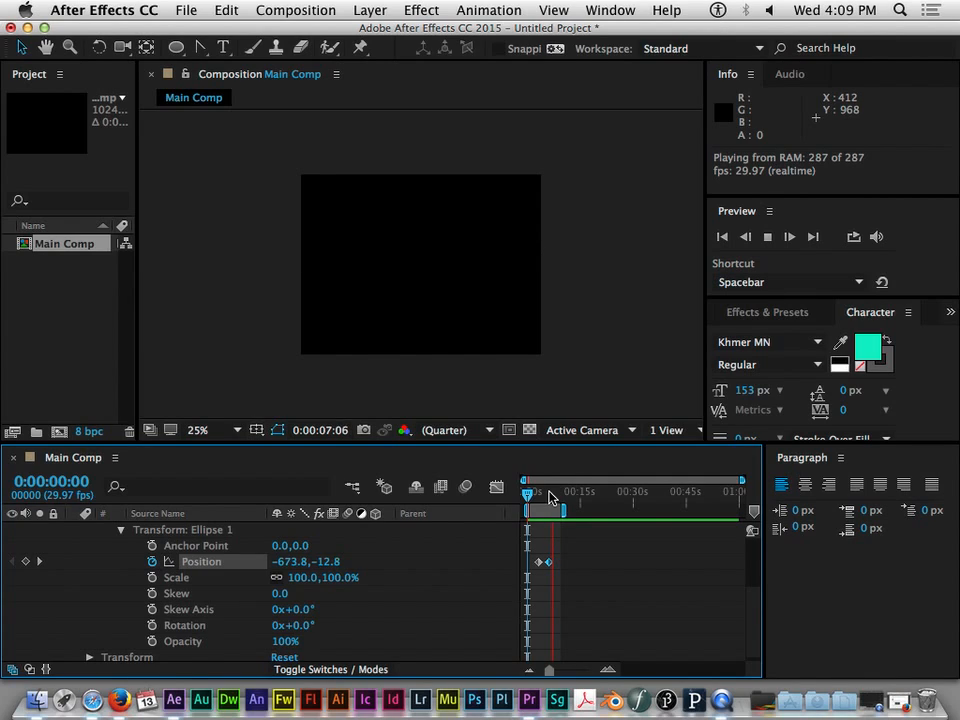
key(space)
drag(553, 494, 541, 494)
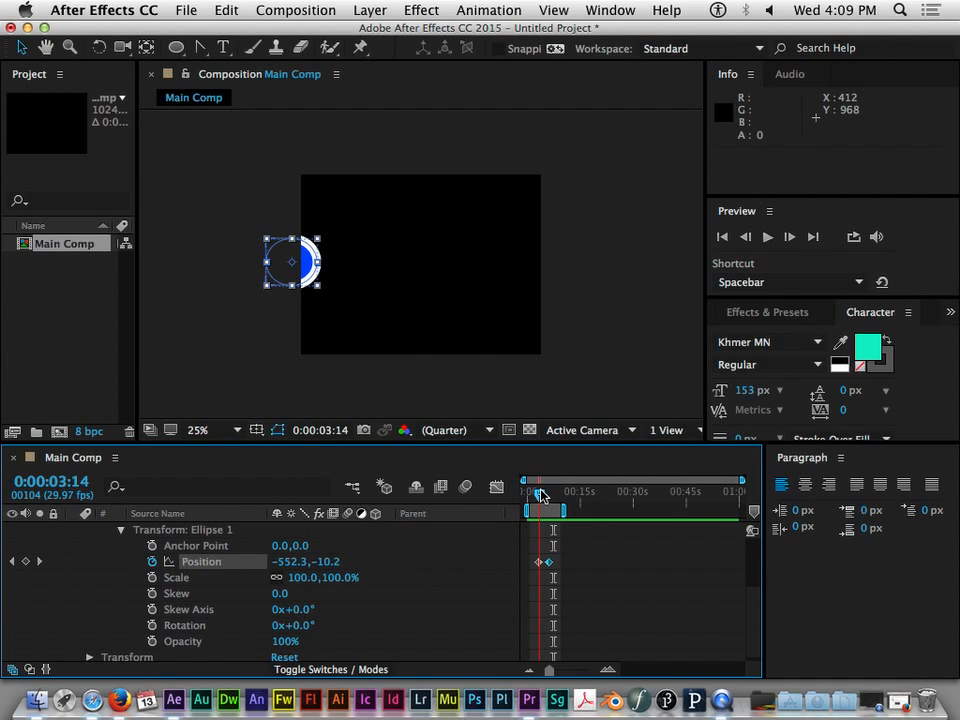
mouse_move(541, 497)
mouse_down()
mouse_move(533, 498)
mouse_move(550, 504)
mouse_move(541, 509)
mouse_up()
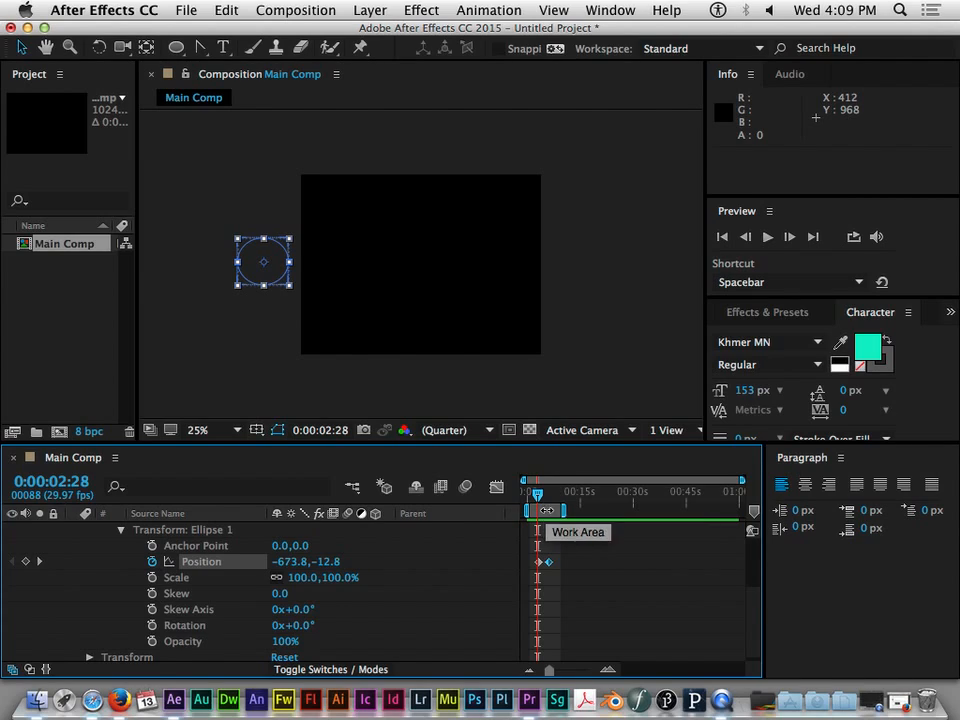
- Move the ellipse's second Position keyframe to 0:00:09:16 to lengthen the movement across the composition
click(548, 562)
click(540, 563)
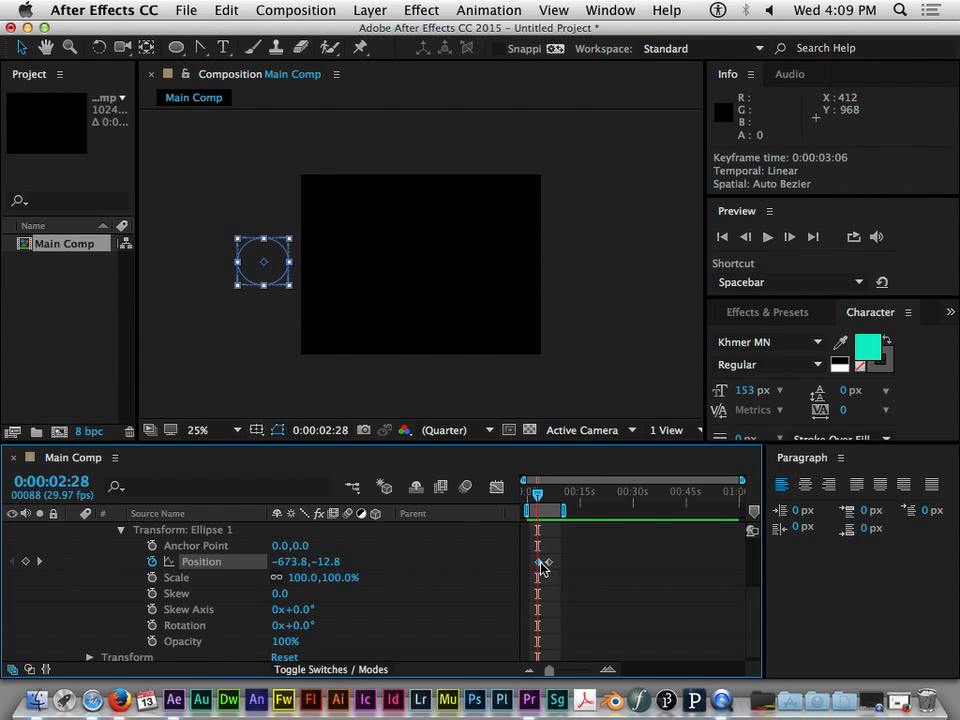
drag(538, 497, 579, 497)
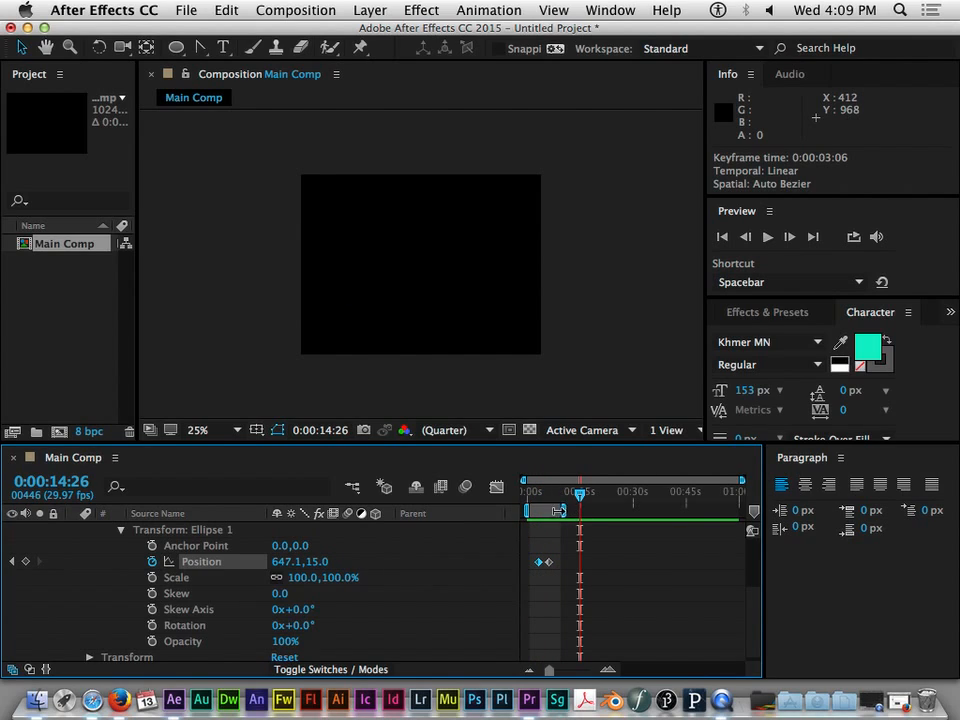
drag(745, 483, 613, 506)
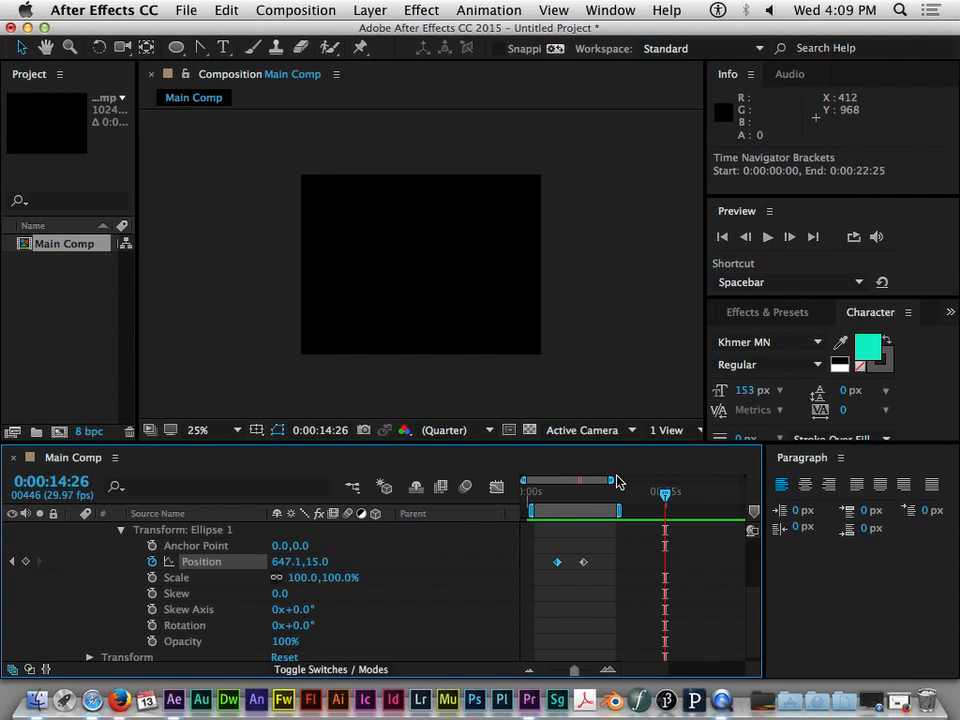
drag(612, 481, 740, 481)
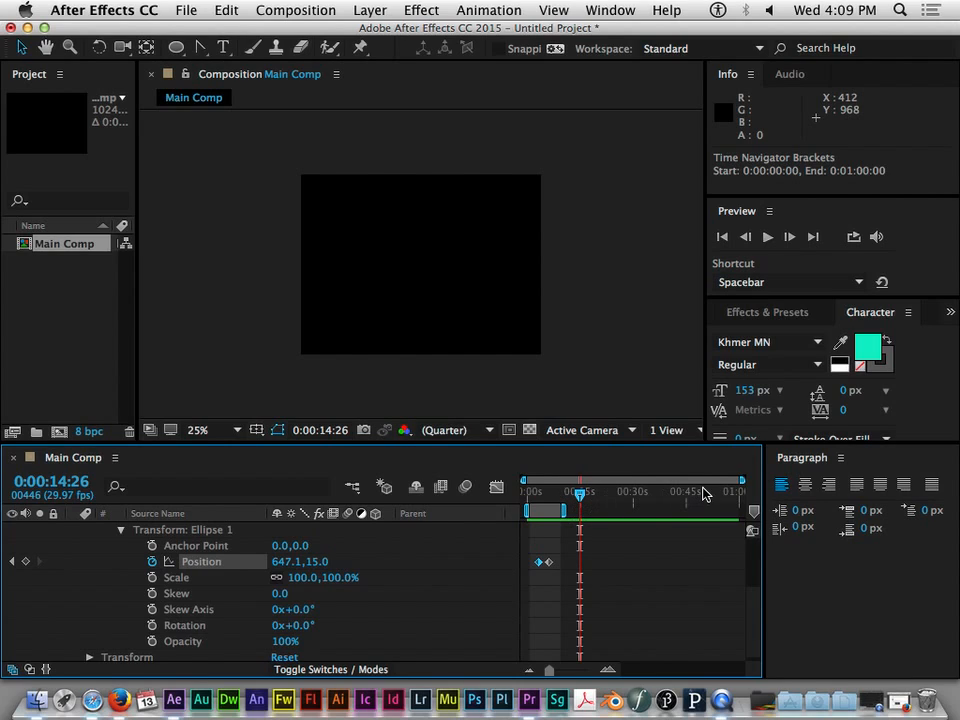
drag(739, 482, 580, 481)
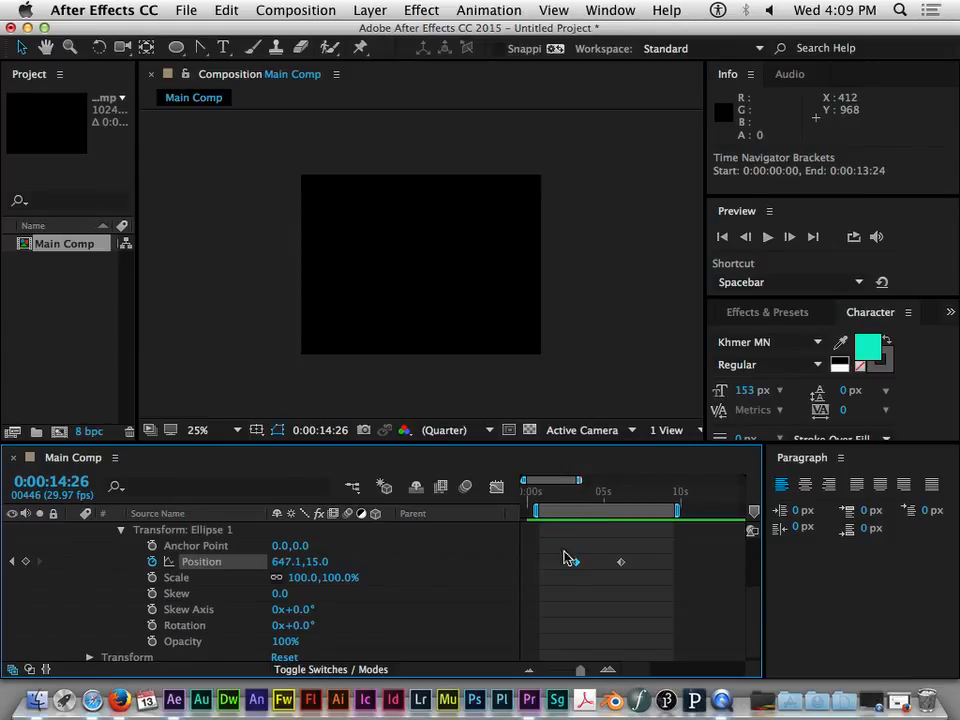
click(621, 563)
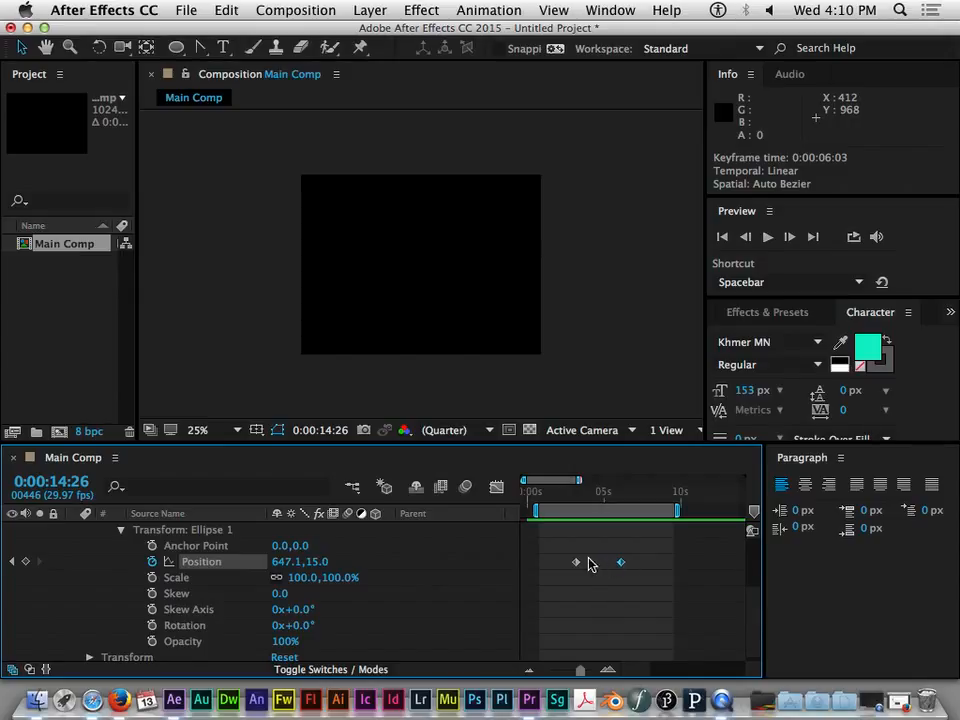
mouse_move(578, 565)
mouse_move(620, 567)
drag(621, 563, 673, 563)
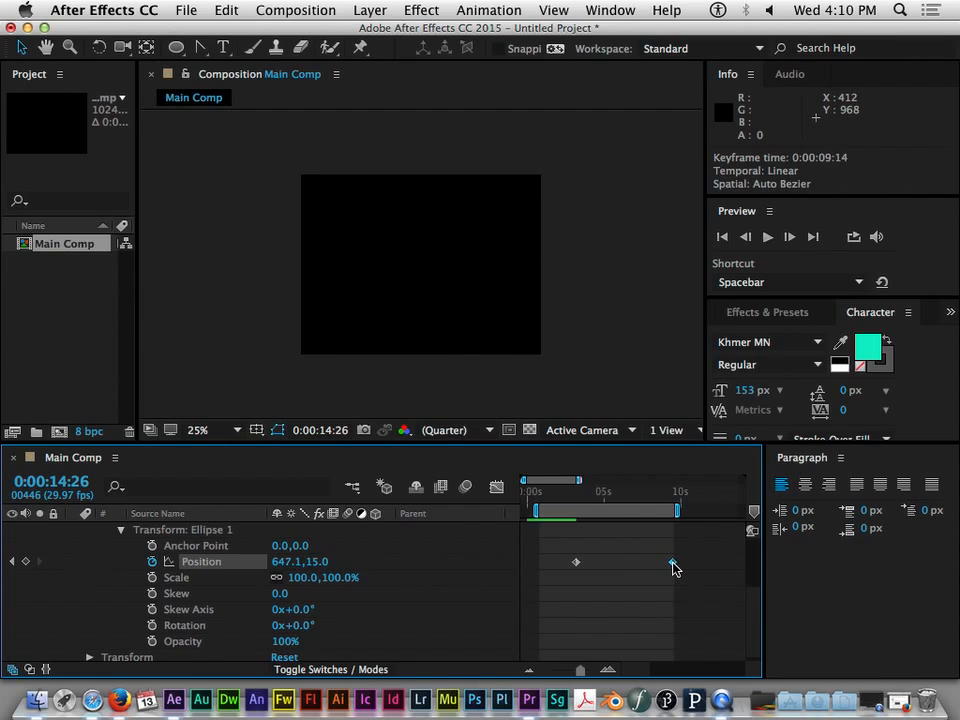
- Preview the retimed ellipse animation from 0:00:00:24
mouse_move(674, 568)
drag(563, 492, 541, 496)
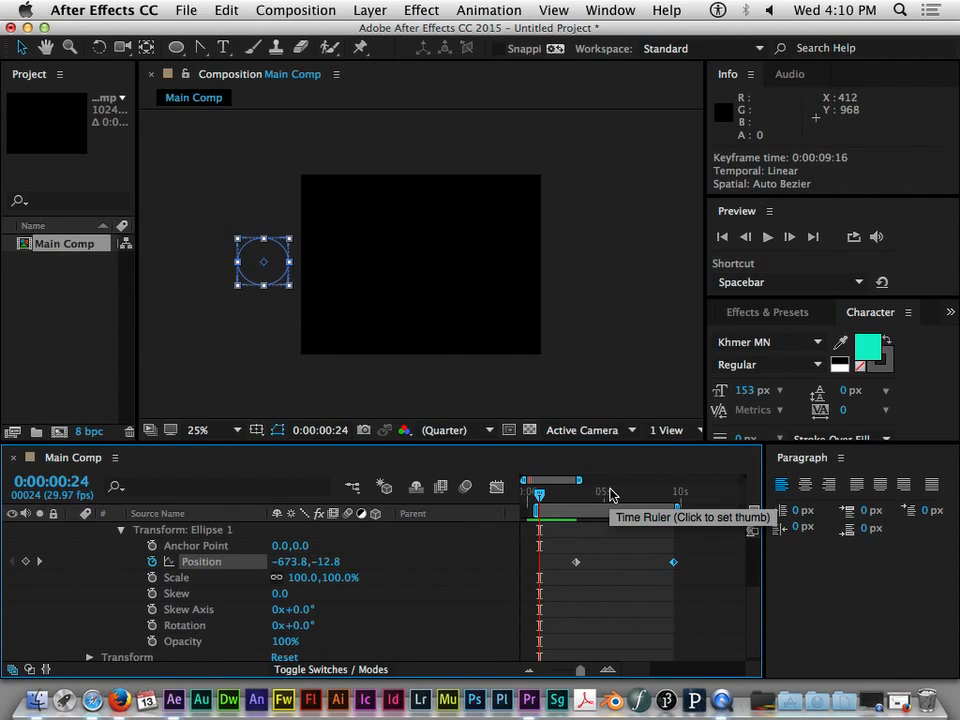
key(space)
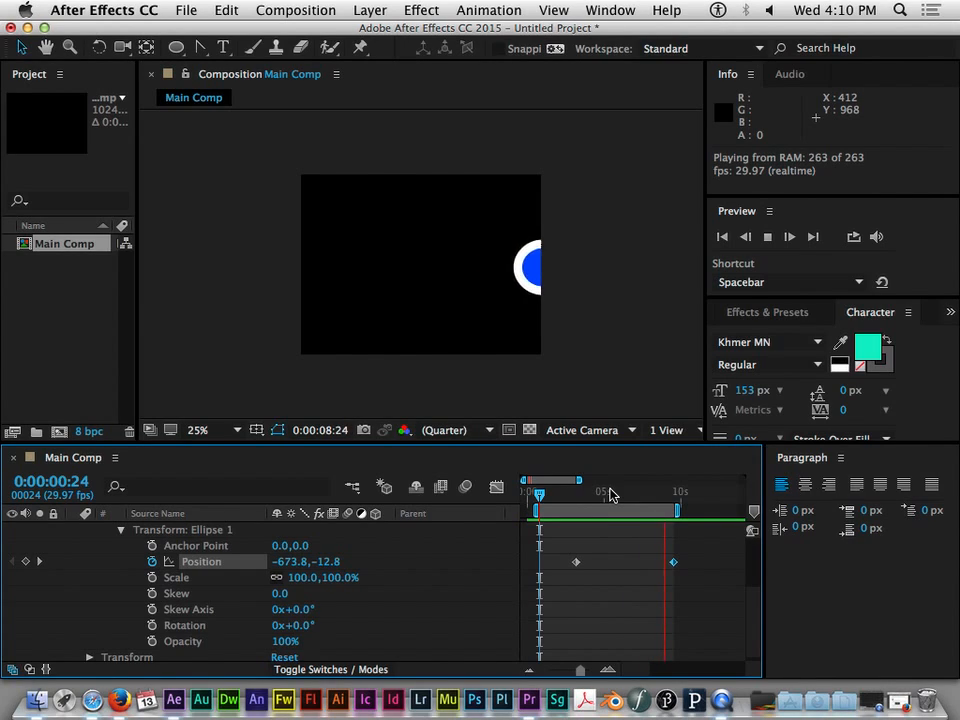
key(space)
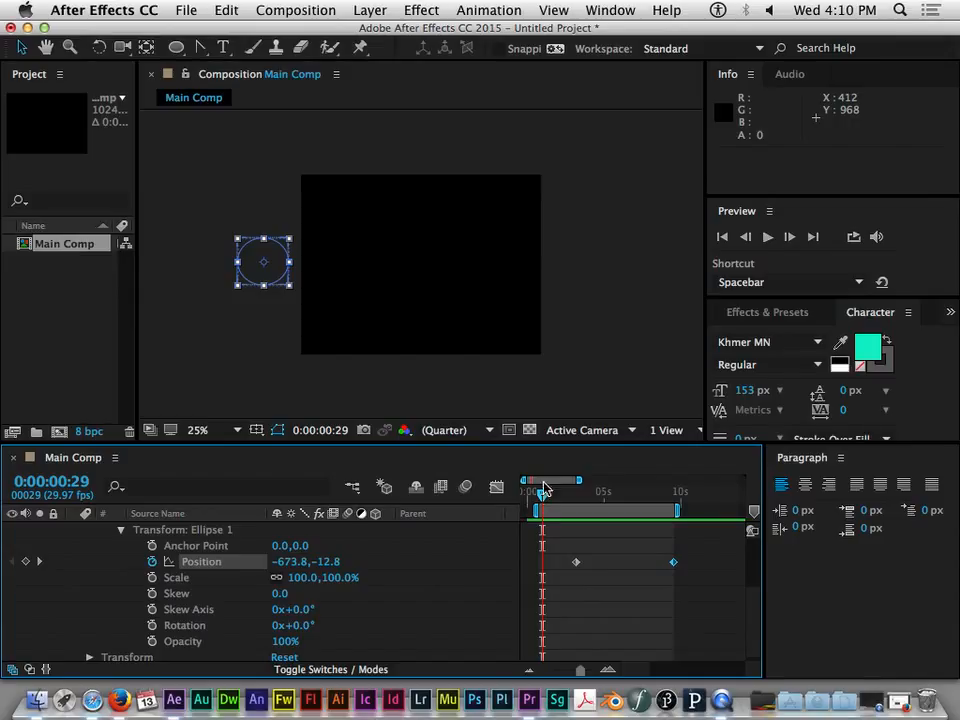
- Scrub through the timeline to examine how the ellipse travels between its two Position keyframes
drag(542, 492, 592, 503)
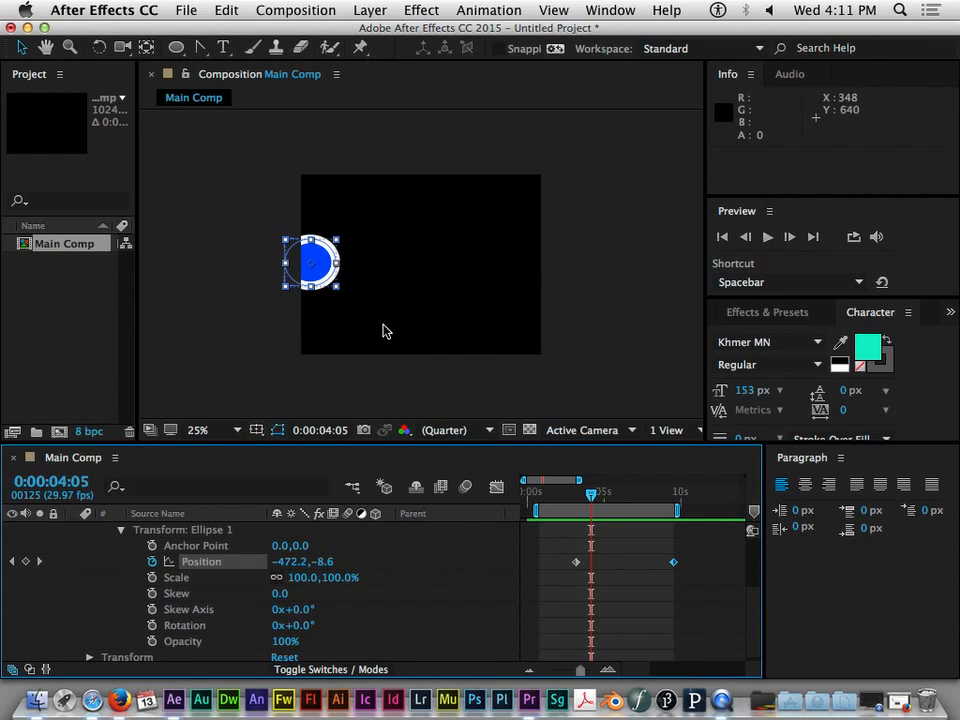
drag(595, 491, 615, 495)
mouse_move(686, 508)
mouse_down()
mouse_move(724, 505)
mouse_move(594, 508)
mouse_move(677, 511)
mouse_up()
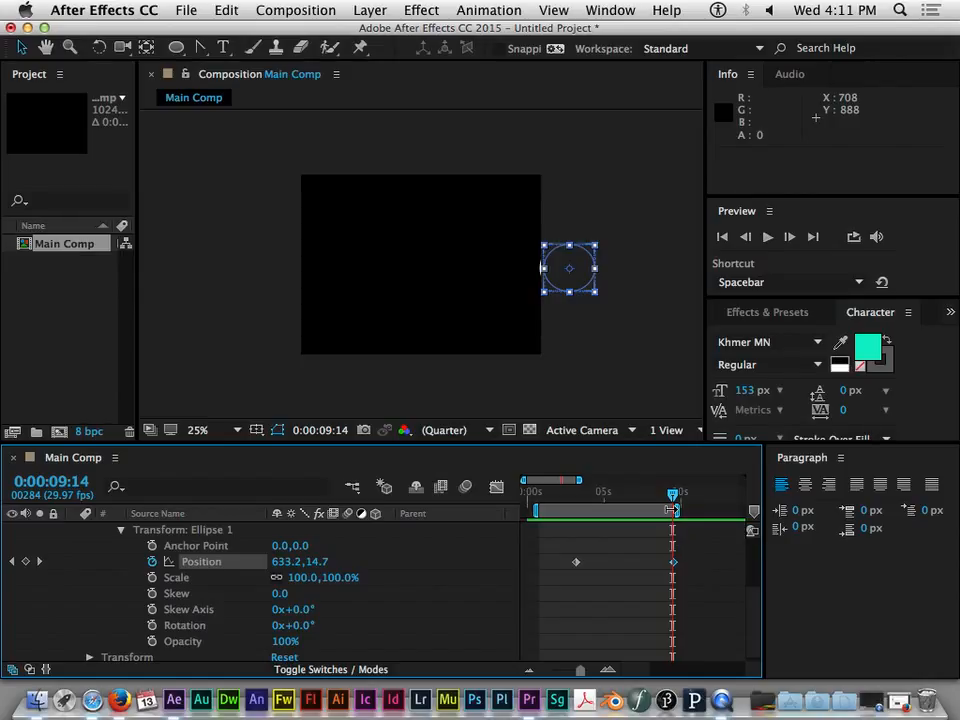
drag(674, 500, 576, 502)
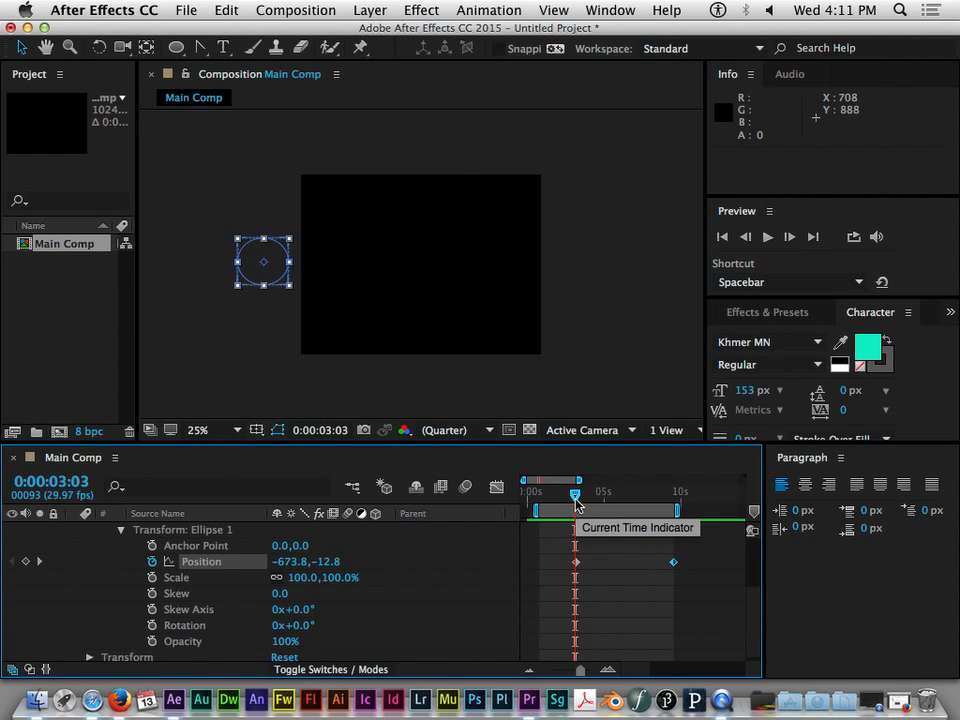
drag(576, 500, 624, 515)
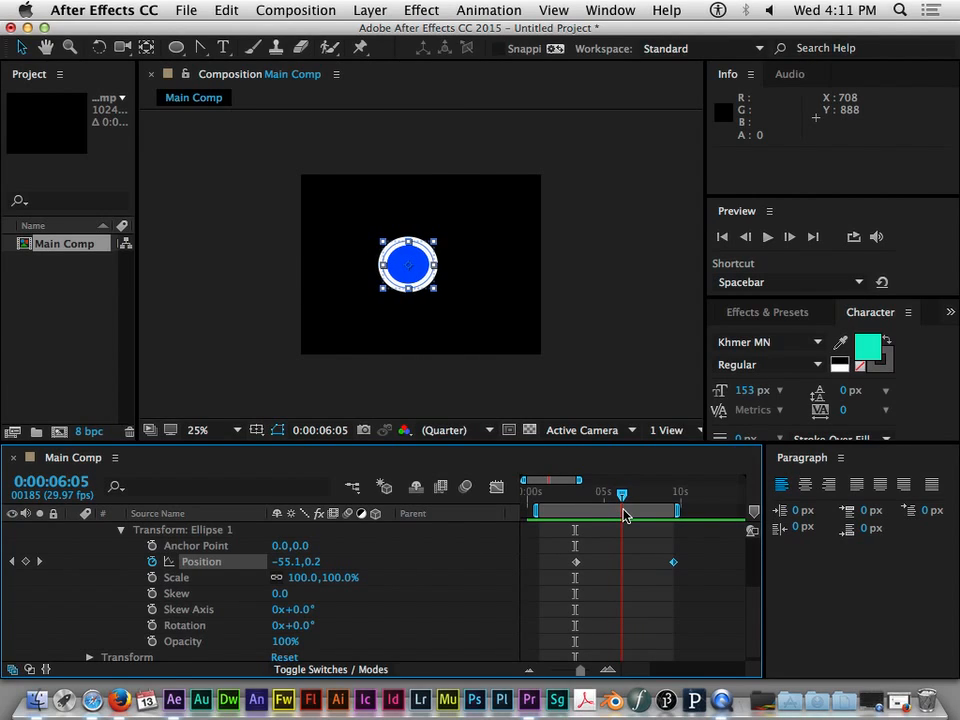
drag(624, 515, 589, 513)
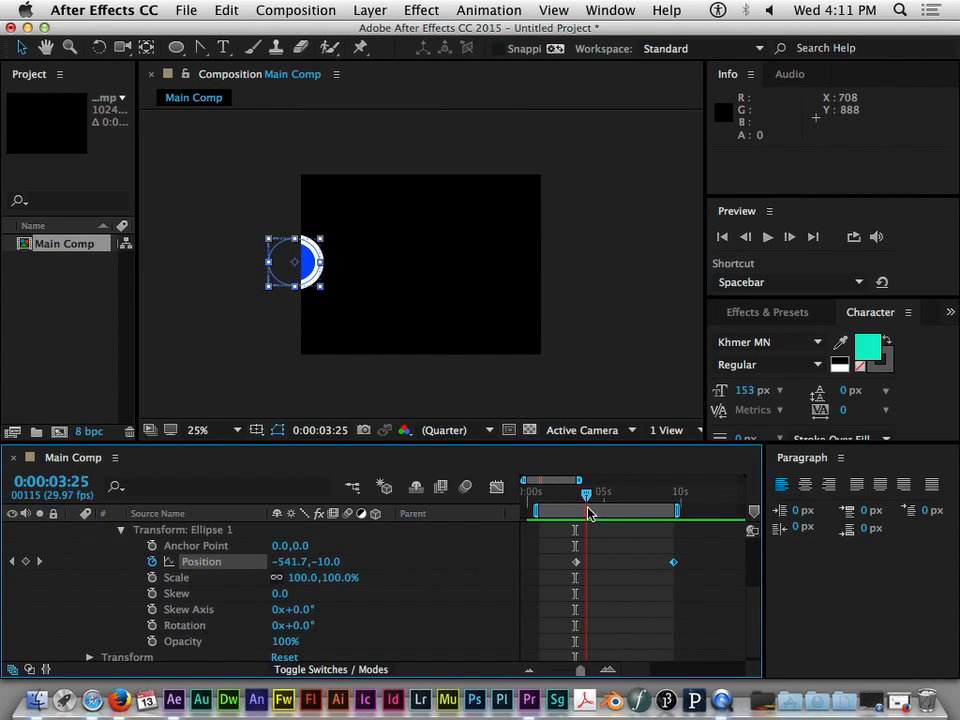
drag(588, 513, 581, 512)
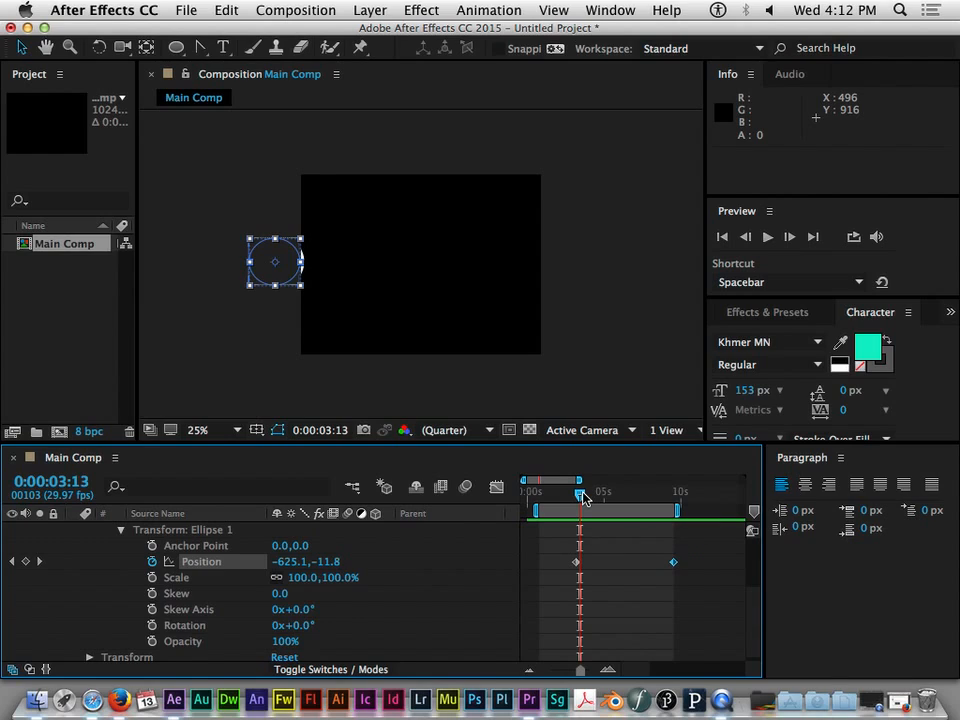
- Add a Position keyframe at 0:00:04:14 with the ellipse moved up to the composition's top edge, at about -352, -359
mouse_move(579, 497)
mouse_down()
mouse_move(596, 497)
mouse_move(570, 497)
mouse_move(589, 498)
mouse_move(577, 504)
mouse_up()
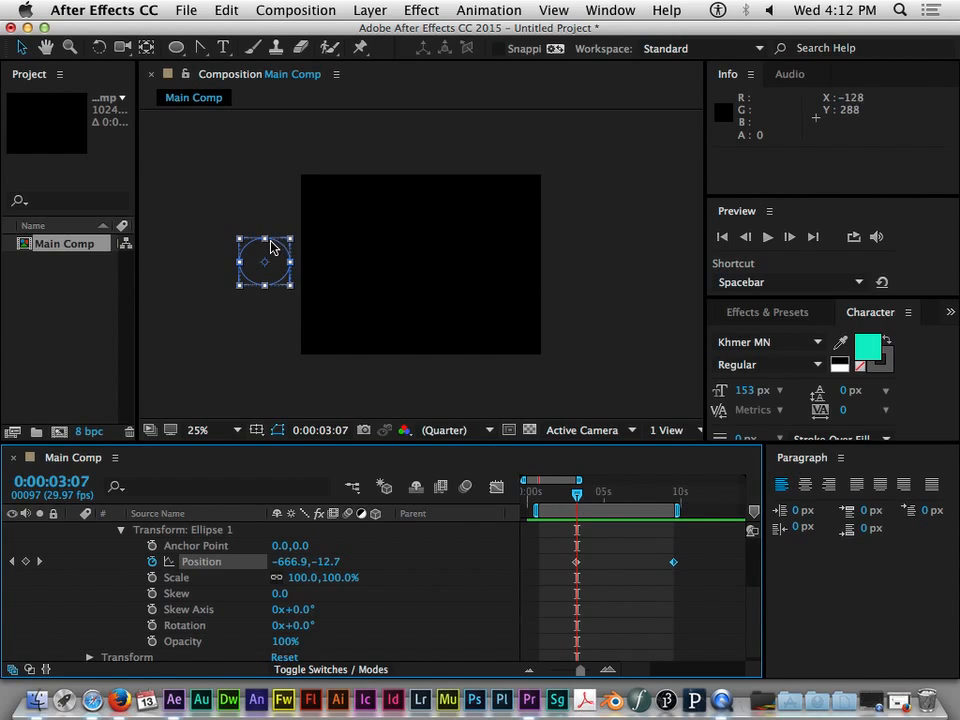
drag(576, 500, 598, 497)
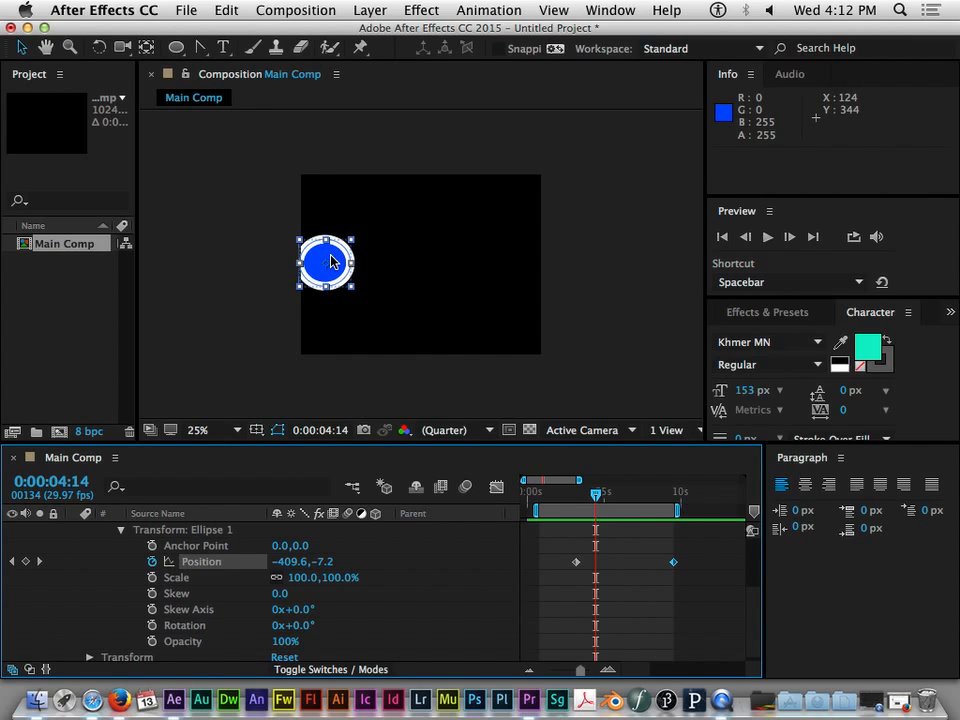
drag(331, 262, 343, 177)
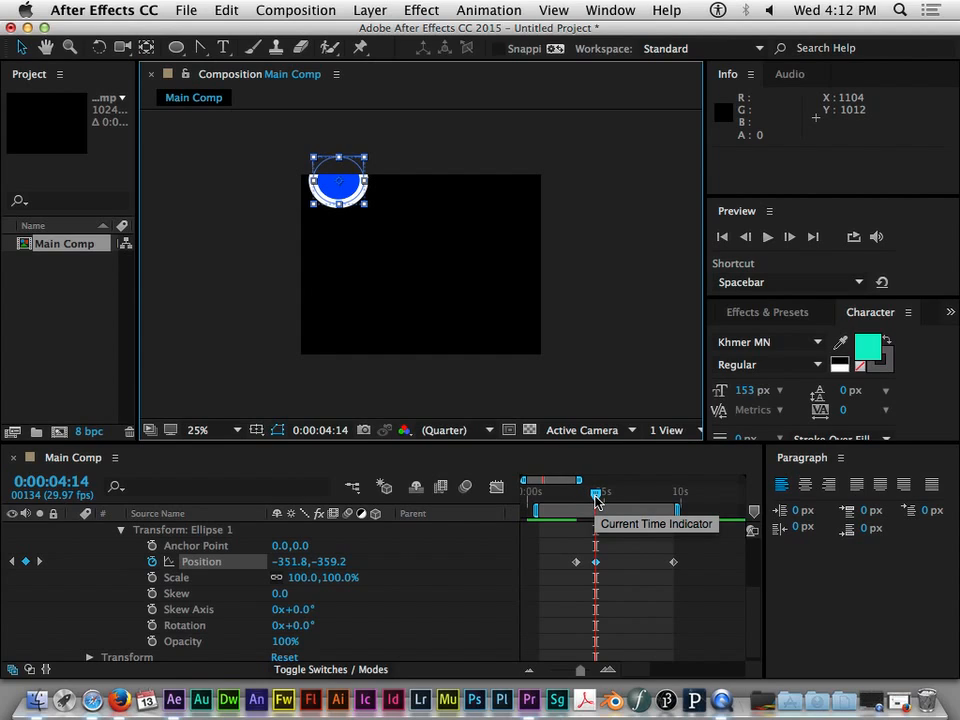
- Add a Position keyframe at 0:00:05:08 with the ellipse moved down near the composition's bottom edge, at about -49, 249
click(597, 496)
mouse_move(597, 498)
mouse_down()
mouse_move(572, 502)
mouse_move(596, 500)
mouse_up()
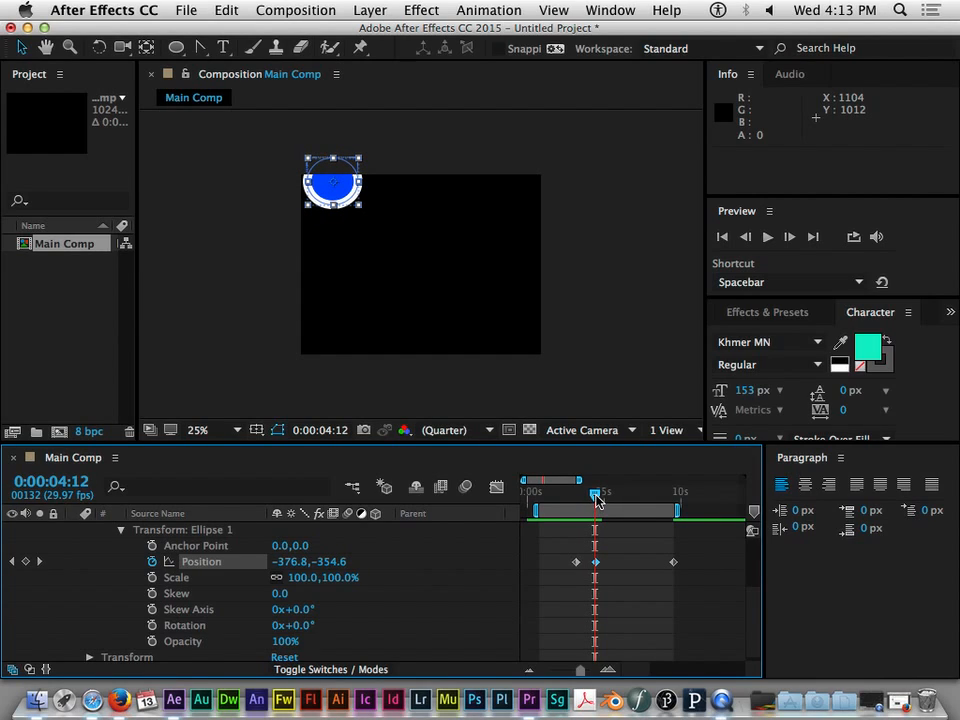
drag(596, 498, 609, 551)
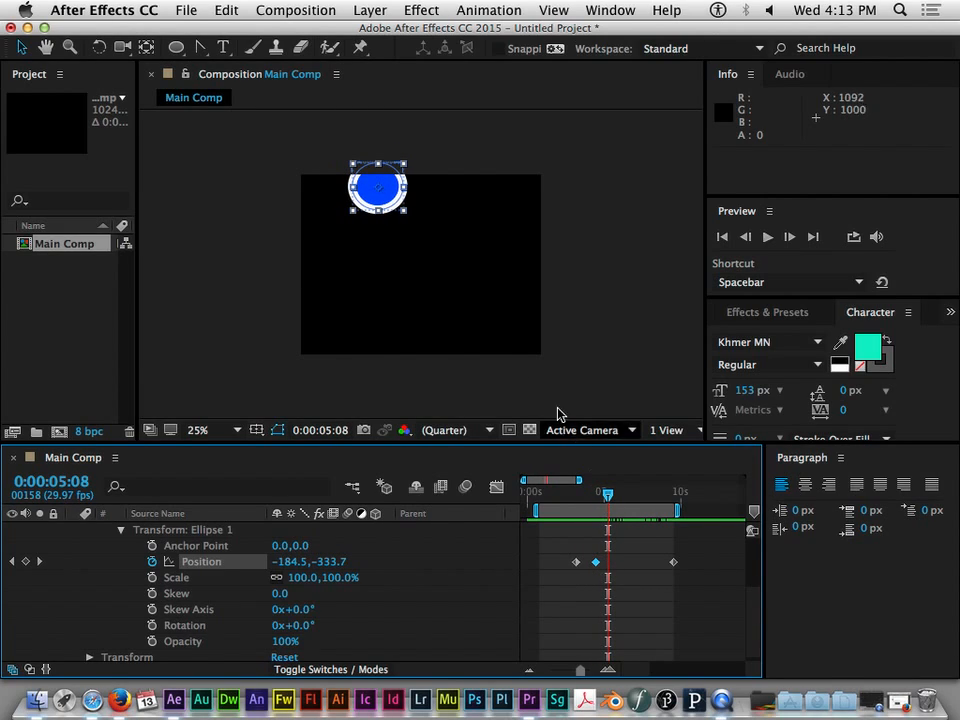
drag(393, 202, 424, 340)
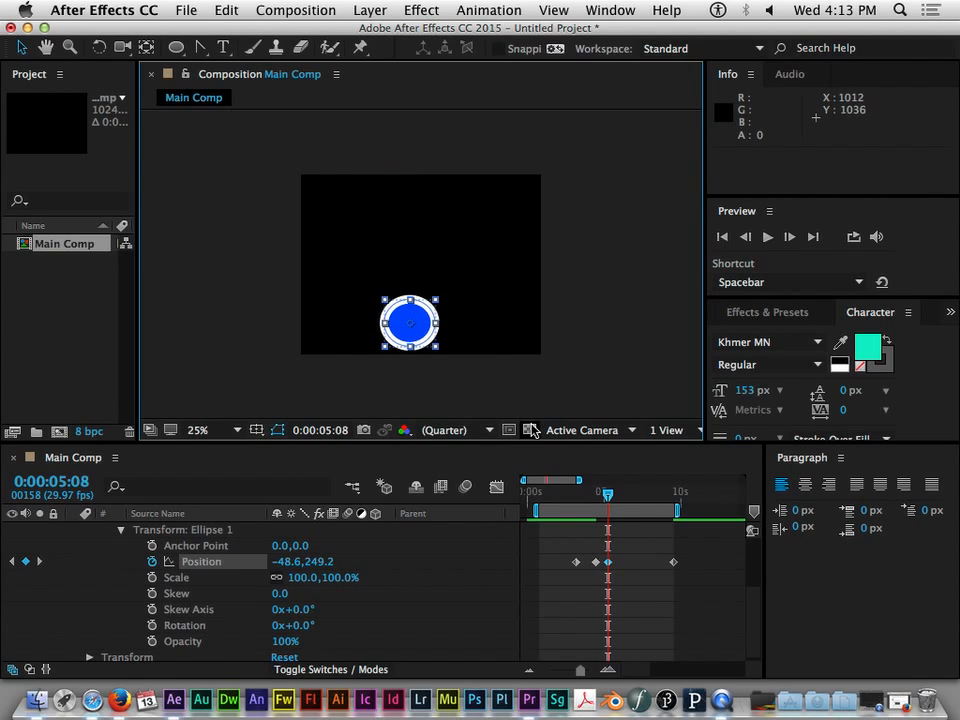
- Add Position keyframes at 0:00:05:24 (about 133, -141), 0:00:06:07 (about 298, 303) and 0:00:06:18 (about 400, 14) to extend the ellipse's bounce
drag(607, 494, 618, 495)
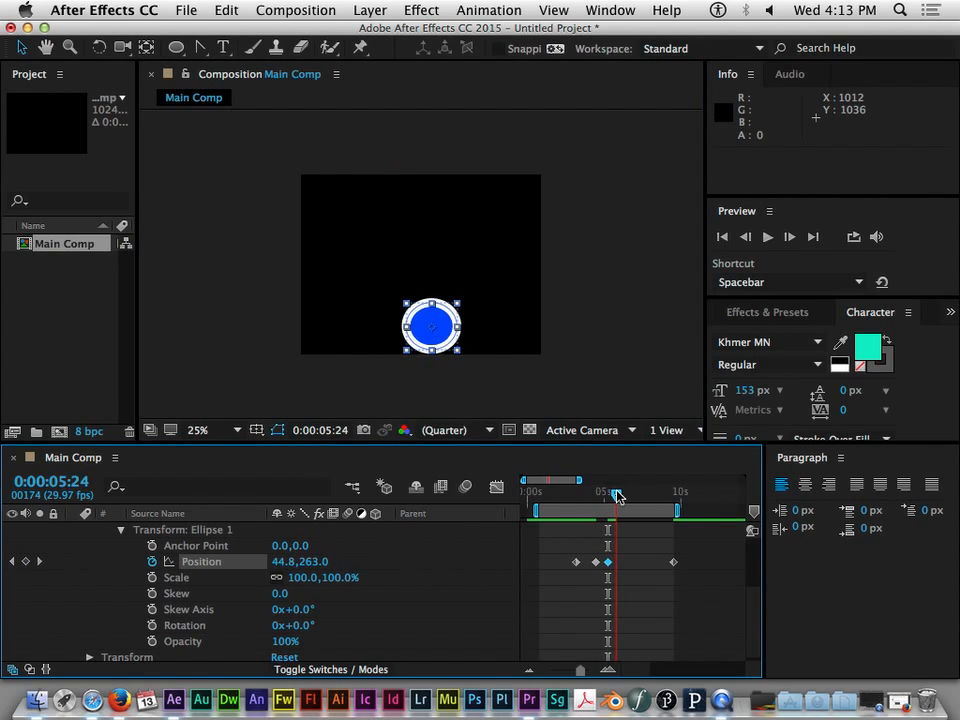
drag(439, 341, 461, 247)
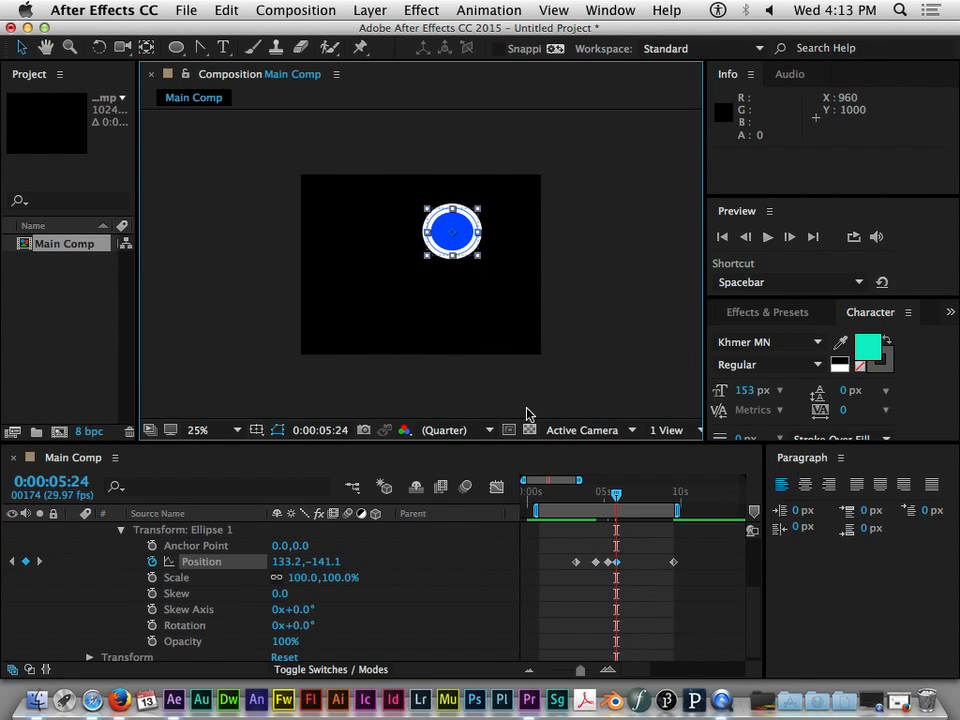
drag(615, 496, 625, 501)
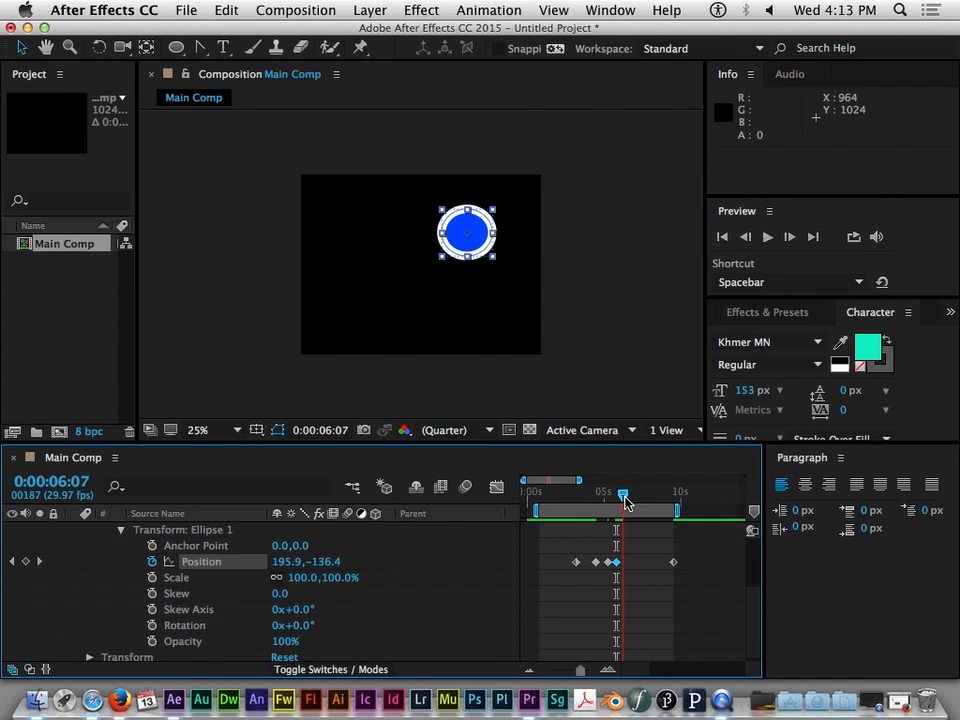
drag(502, 330, 502, 360)
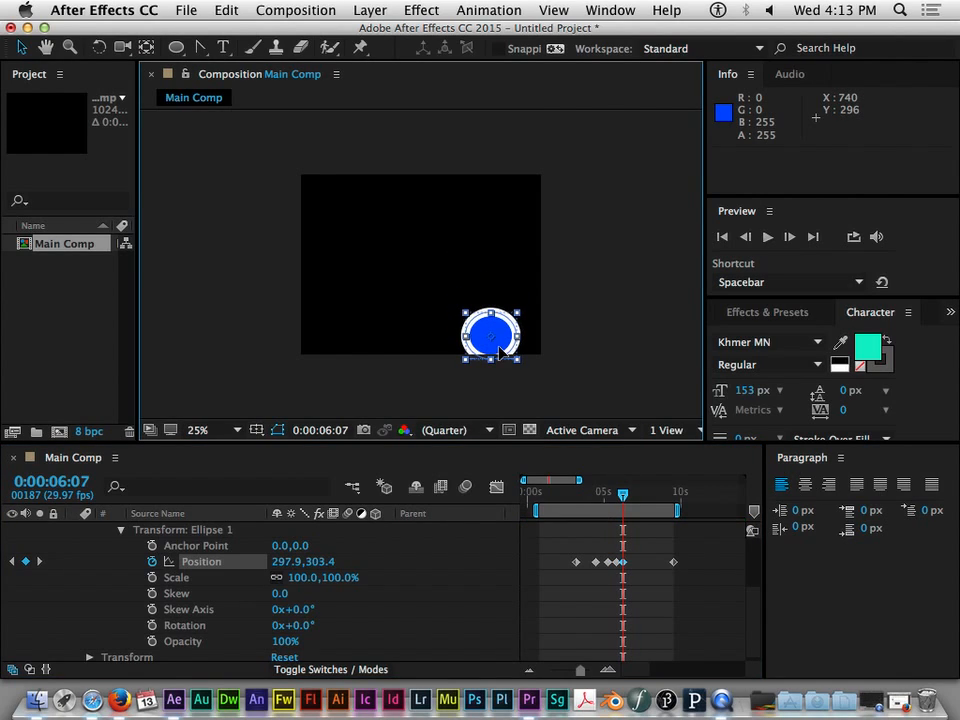
drag(623, 495, 630, 497)
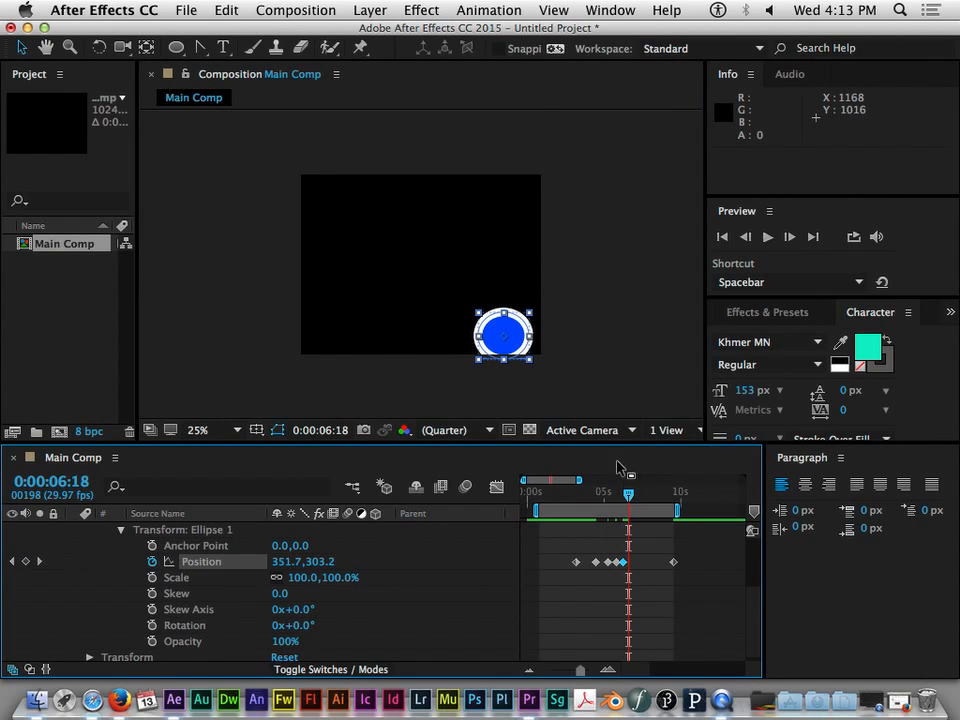
drag(522, 359, 520, 285)
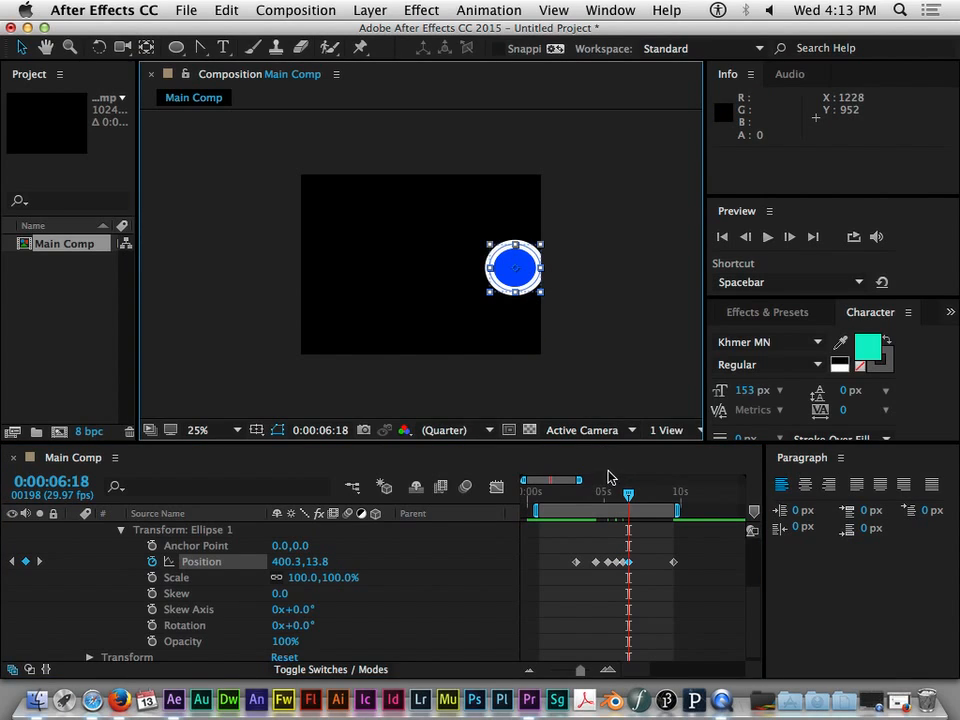
- Start the work area at about 2 seconds and preview the bouncing ellipse animation
drag(628, 495, 563, 510)
key(space)
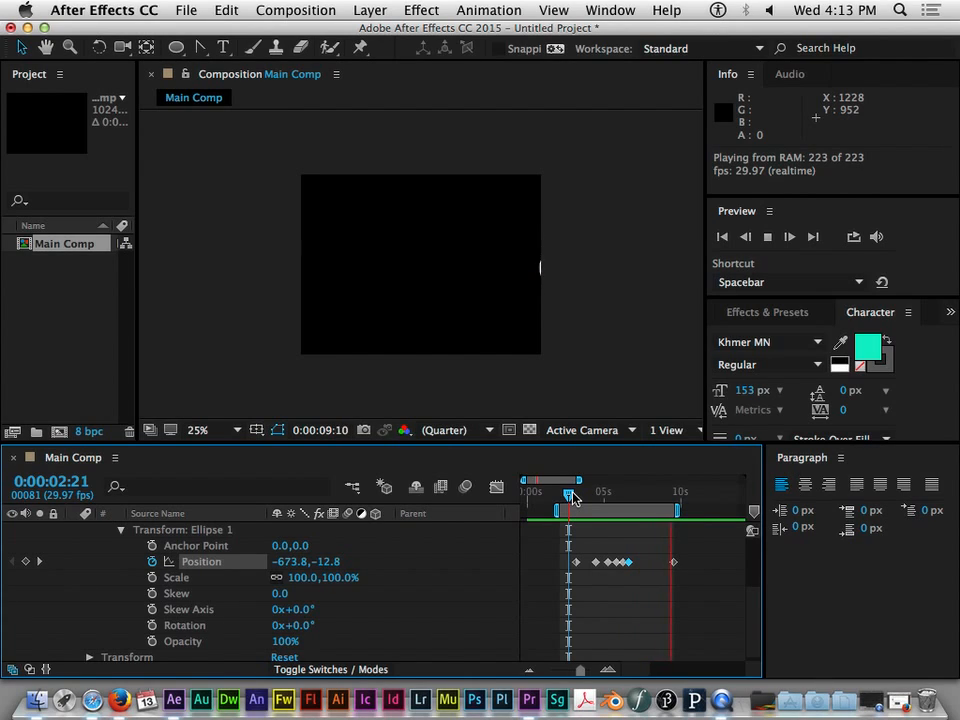
key(space)
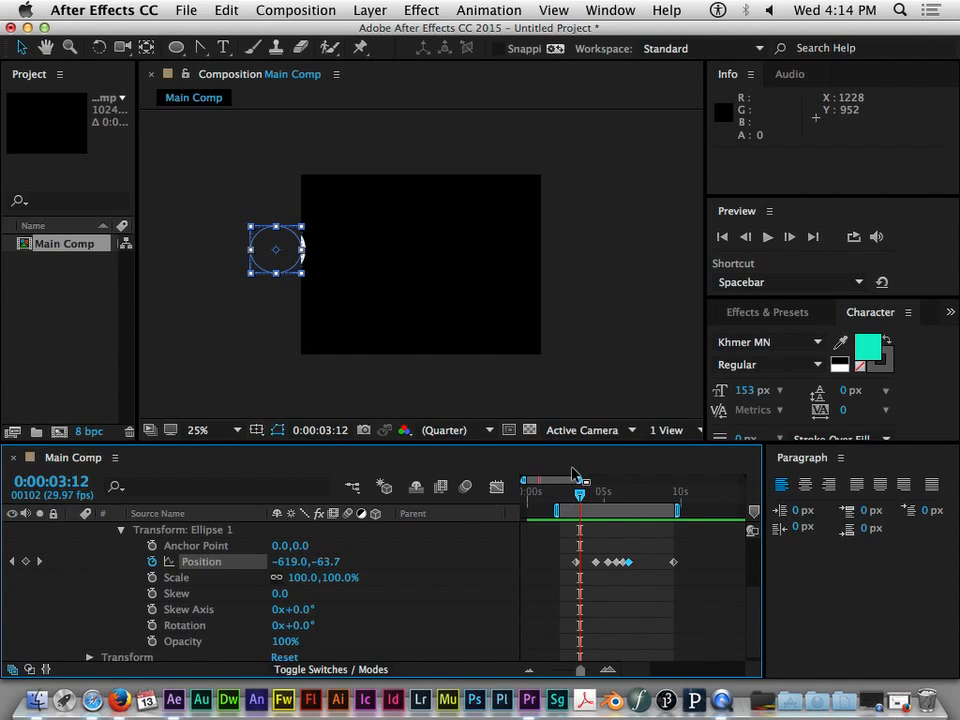
- Move the final Position keyframe to 0:00:07:12 and shift the one before it very slightly earlier
drag(581, 497, 628, 503)
mouse_move(674, 564)
mouse_down()
mouse_move(649, 566)
mouse_move(670, 564)
mouse_up()
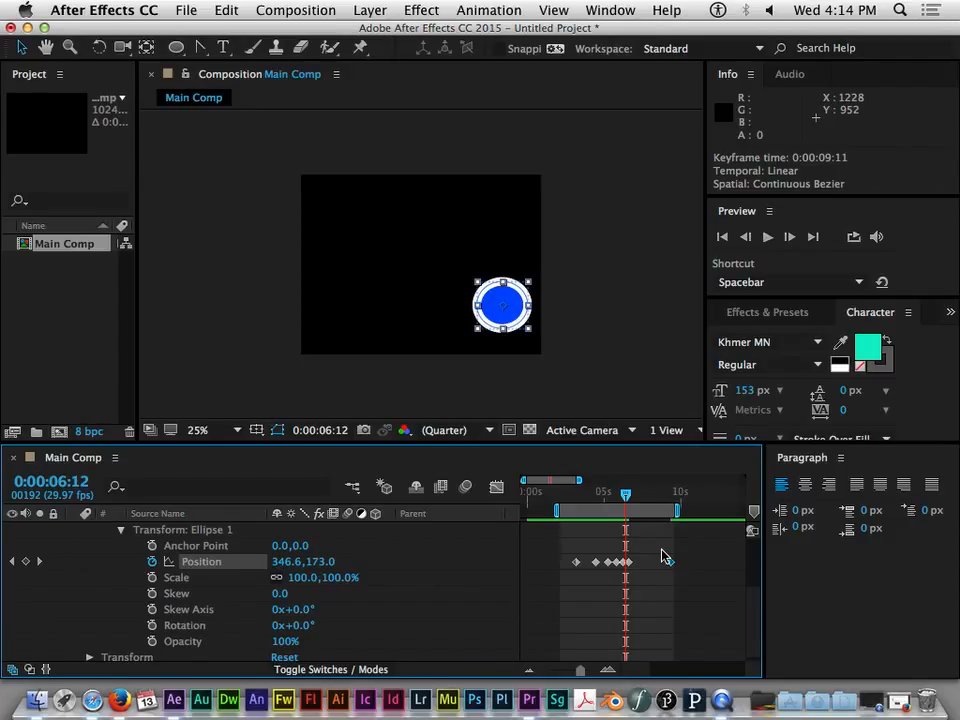
drag(668, 563, 640, 570)
mouse_move(625, 494)
mouse_down()
mouse_move(646, 502)
mouse_move(591, 501)
mouse_move(630, 497)
mouse_up()
drag(629, 563, 627, 564)
- Delete the five Position keyframes between the ellipse's first and last ones
click(596, 563)
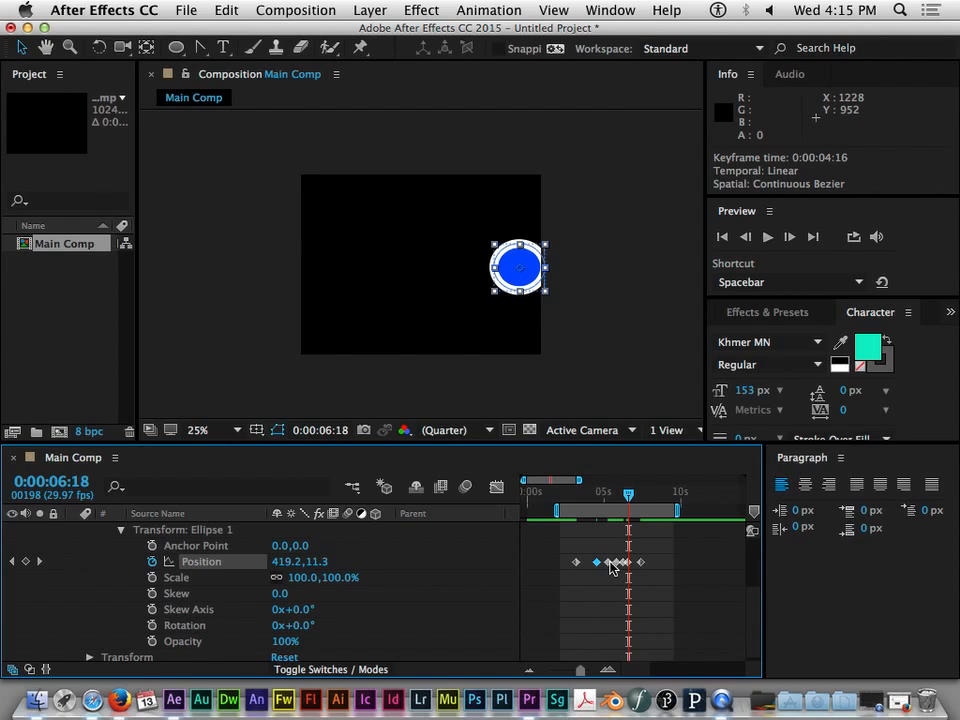
drag(612, 561, 621, 563)
key(Delete)
click(609, 562)
key(Delete)
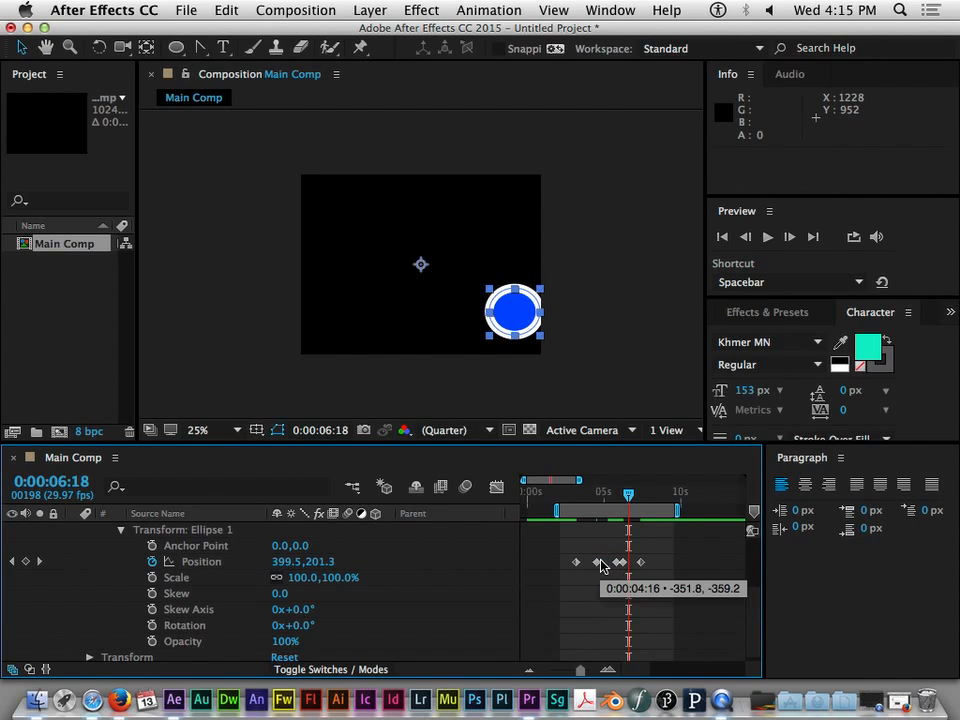
click(600, 561)
key(Delete)
click(617, 563)
key(Delete)
click(622, 564)
key(Delete)
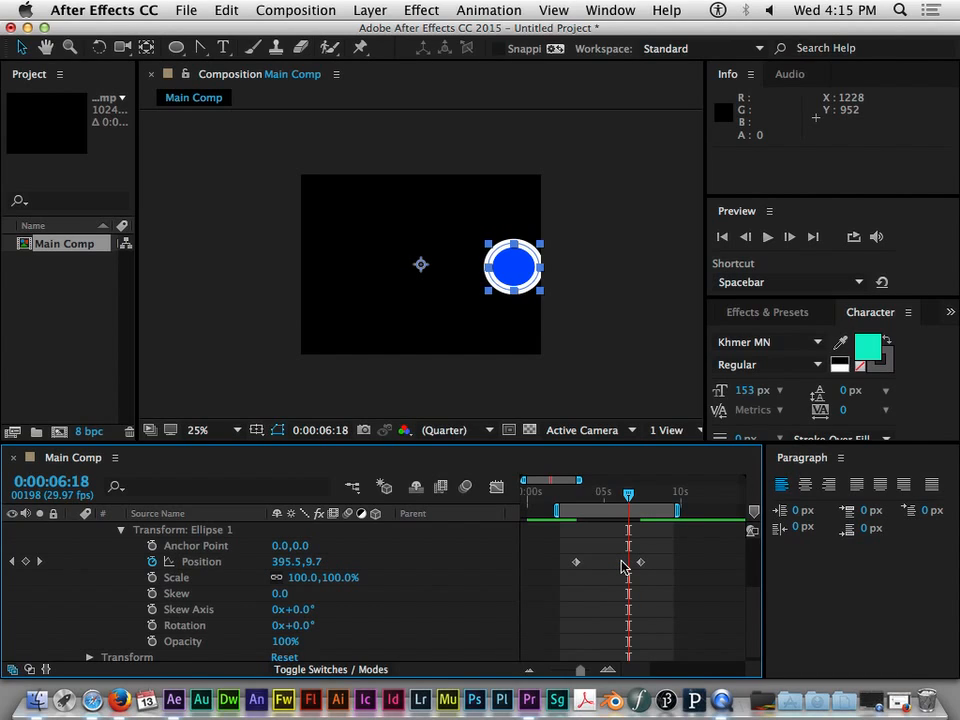
- Inspect the exact X and Y values stored in the first Position keyframe and dismiss them without changes
drag(633, 499, 599, 529)
click(576, 562)
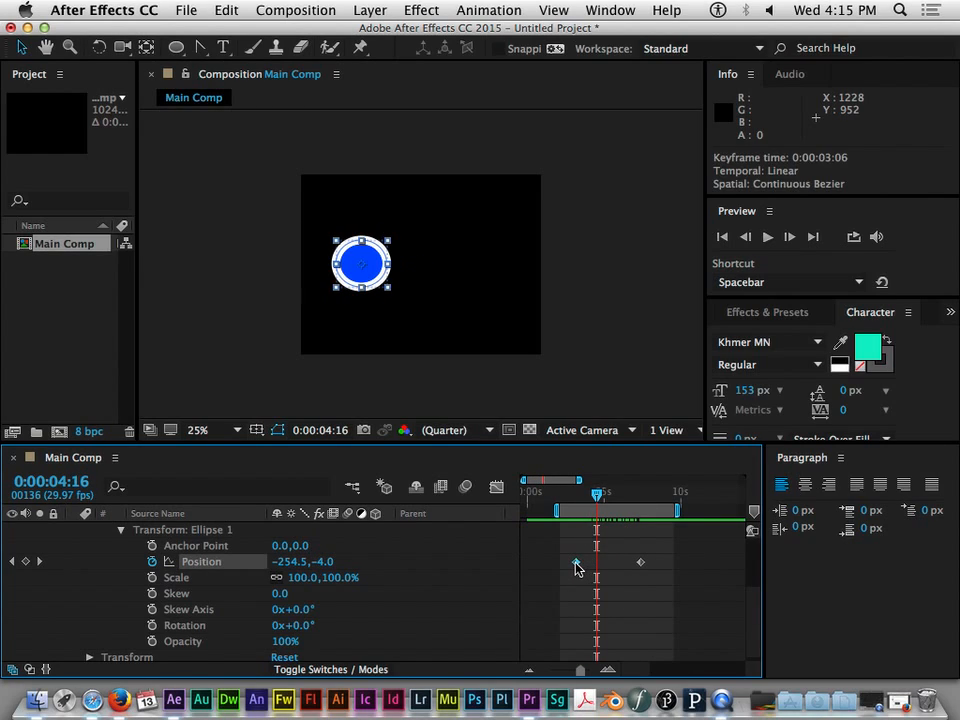
click(641, 562)
double_click(576, 562)
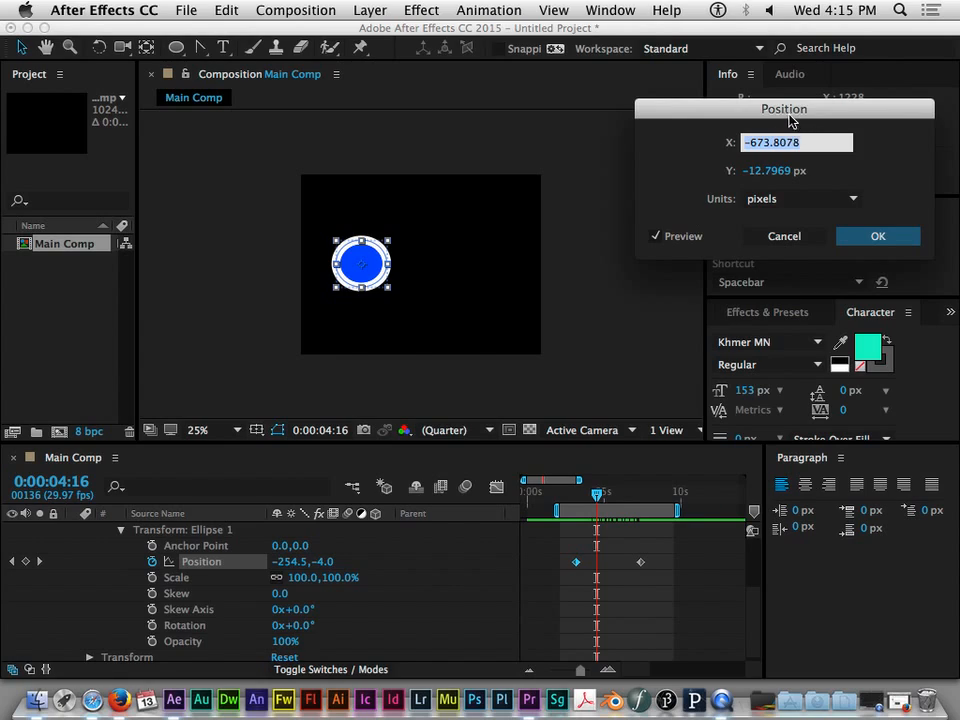
drag(792, 122, 669, 115)
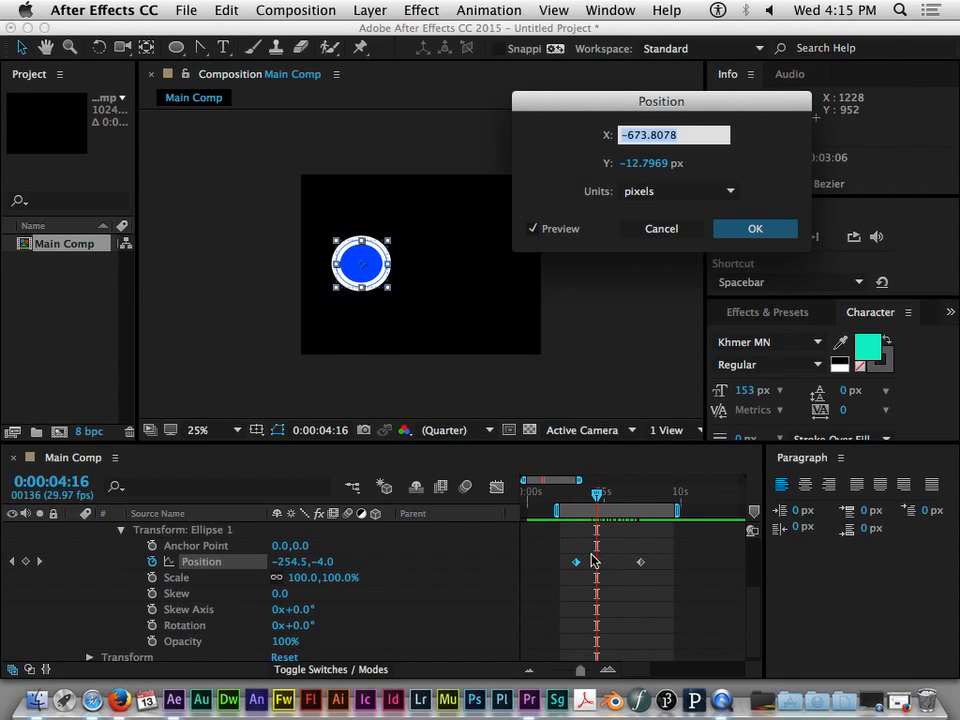
click(660, 228)
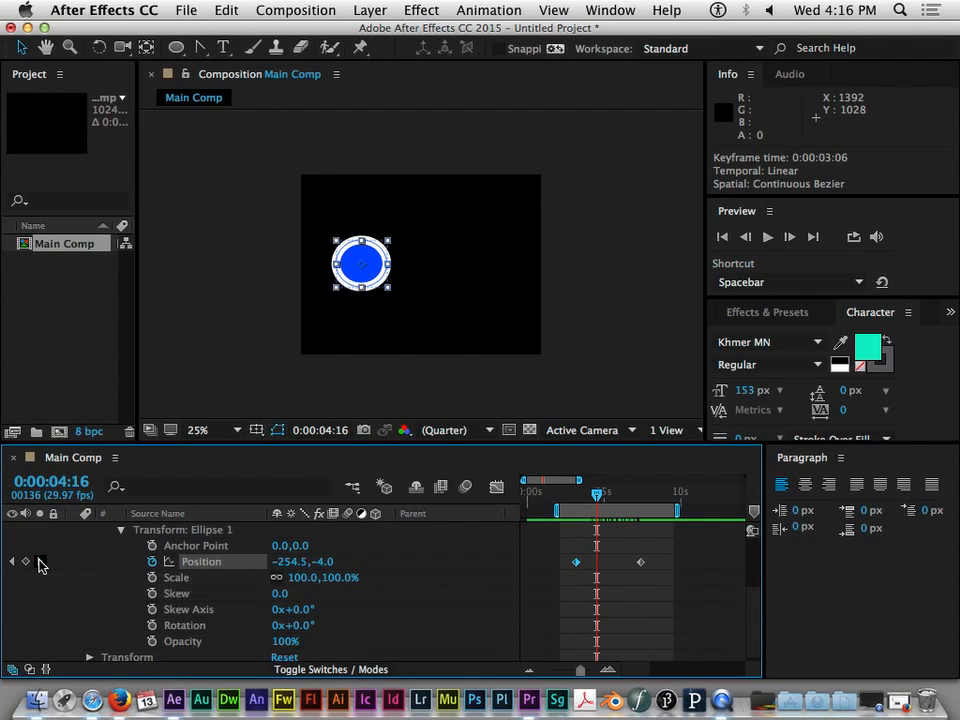
- Step back and forth between the first and last Position keyframes to compare the ellipse's off-screen positions
key(k)
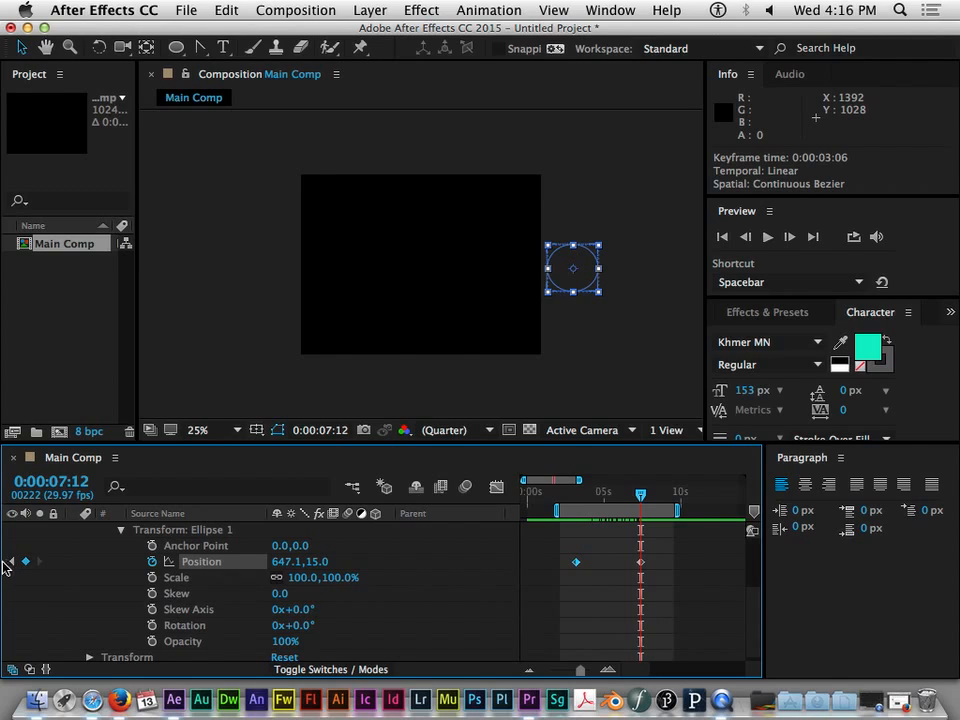
click(12, 562)
click(38, 562)
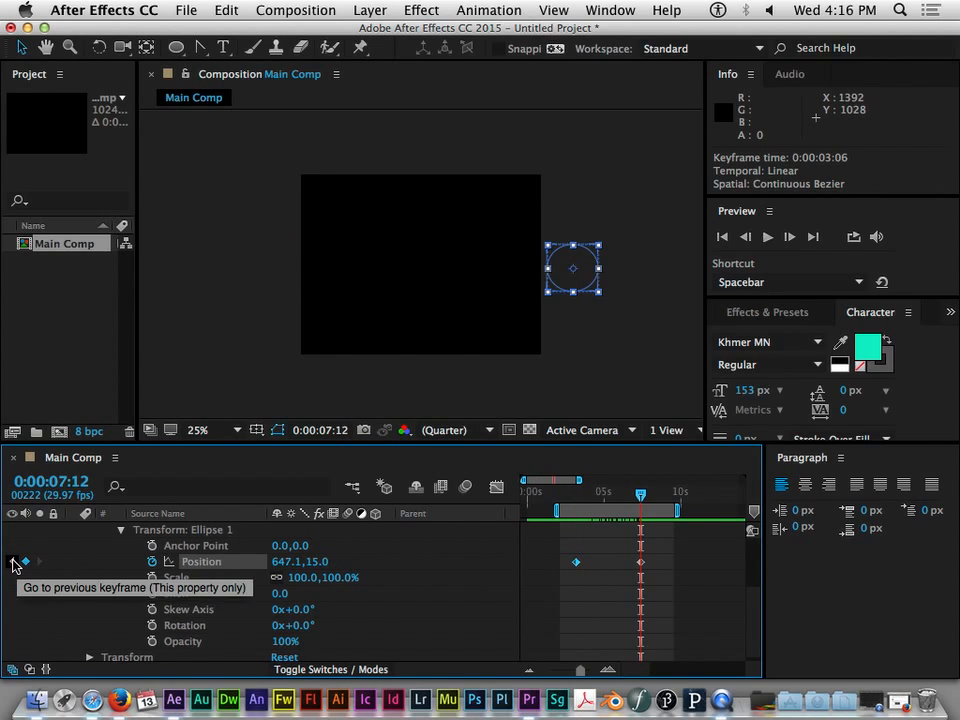
click(13, 563)
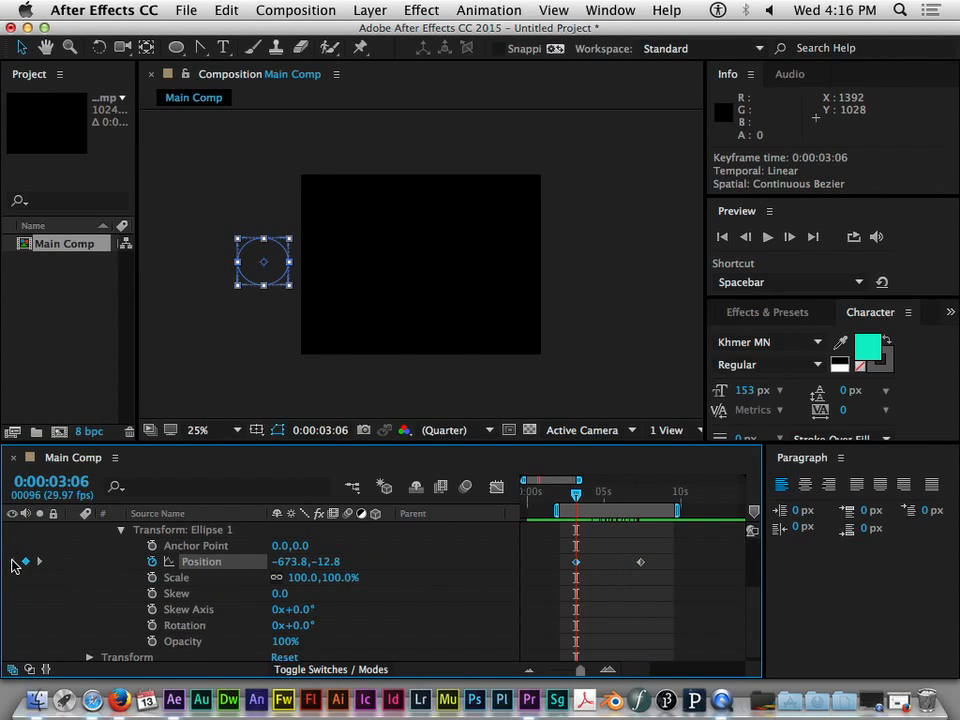
click(38, 562)
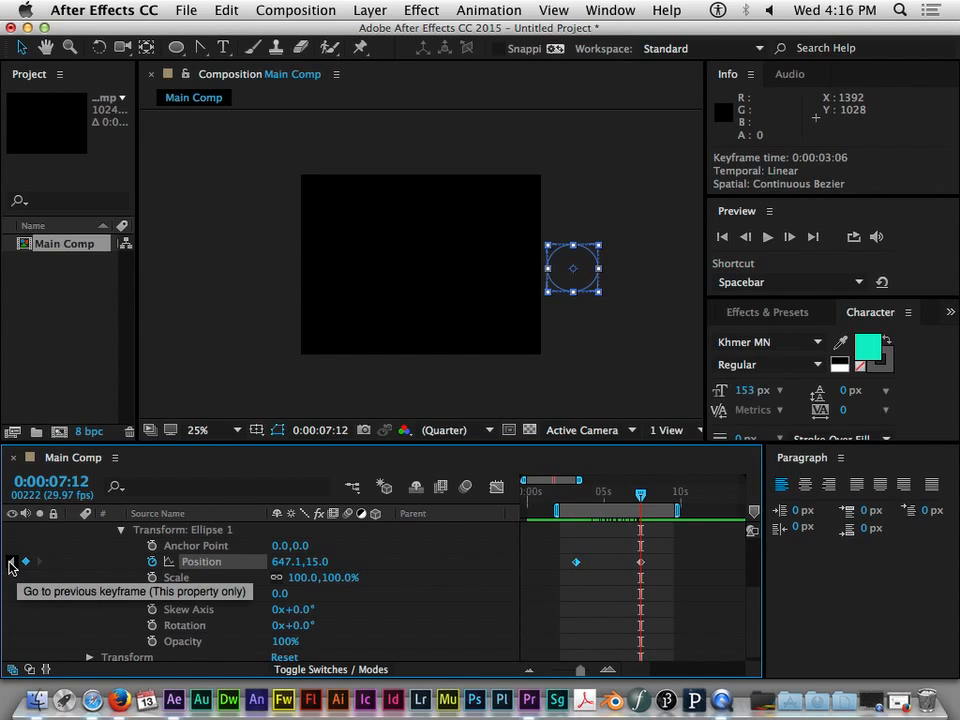
click(12, 562)
click(38, 563)
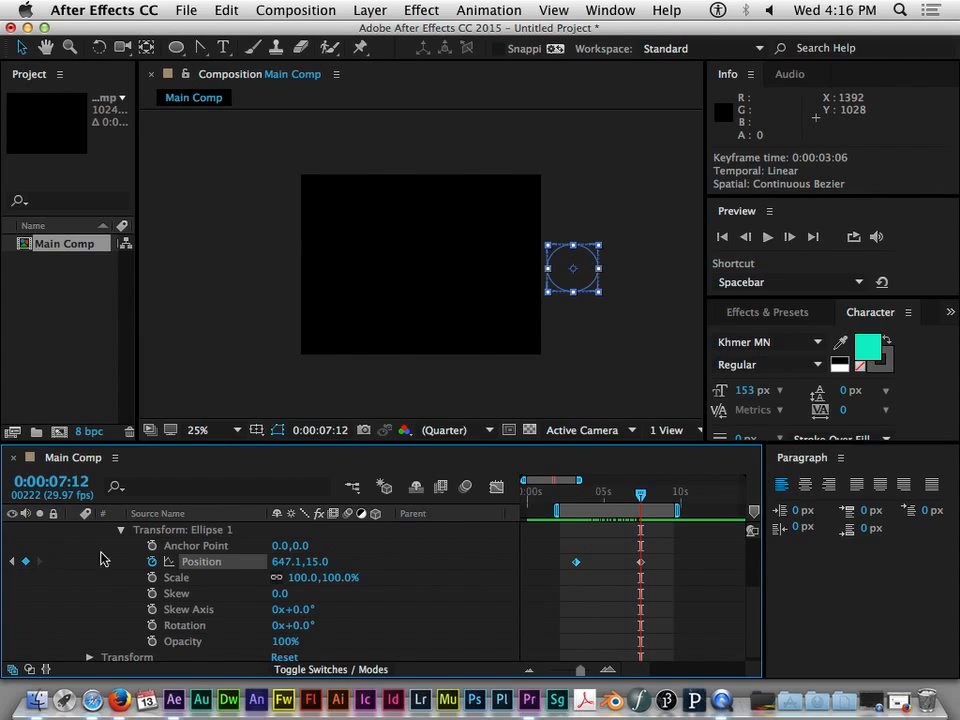
- Add a Position keyframe at 0:00:05:15 without moving the ellipse
drag(639, 495, 621, 497)
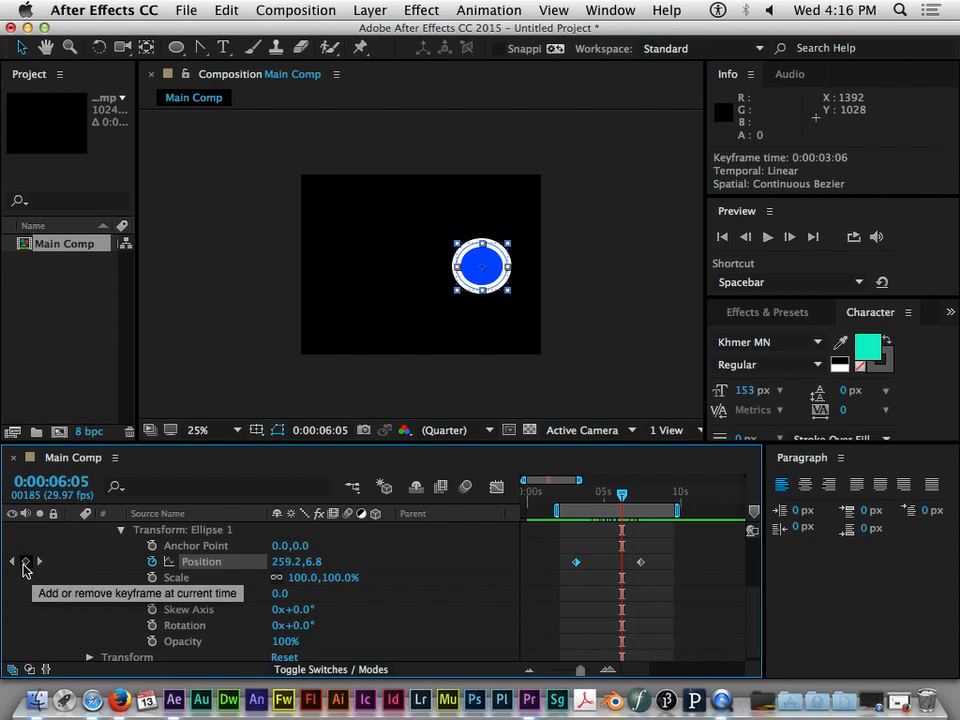
mouse_move(621, 495)
mouse_down()
mouse_move(634, 496)
mouse_move(599, 499)
mouse_move(612, 497)
mouse_up()
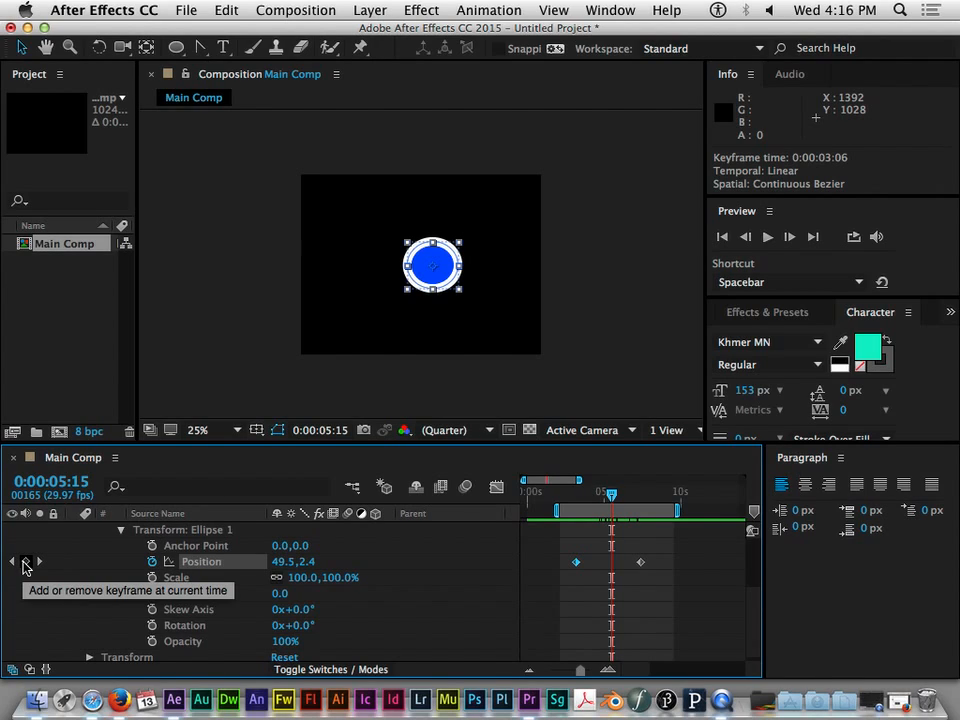
click(26, 562)
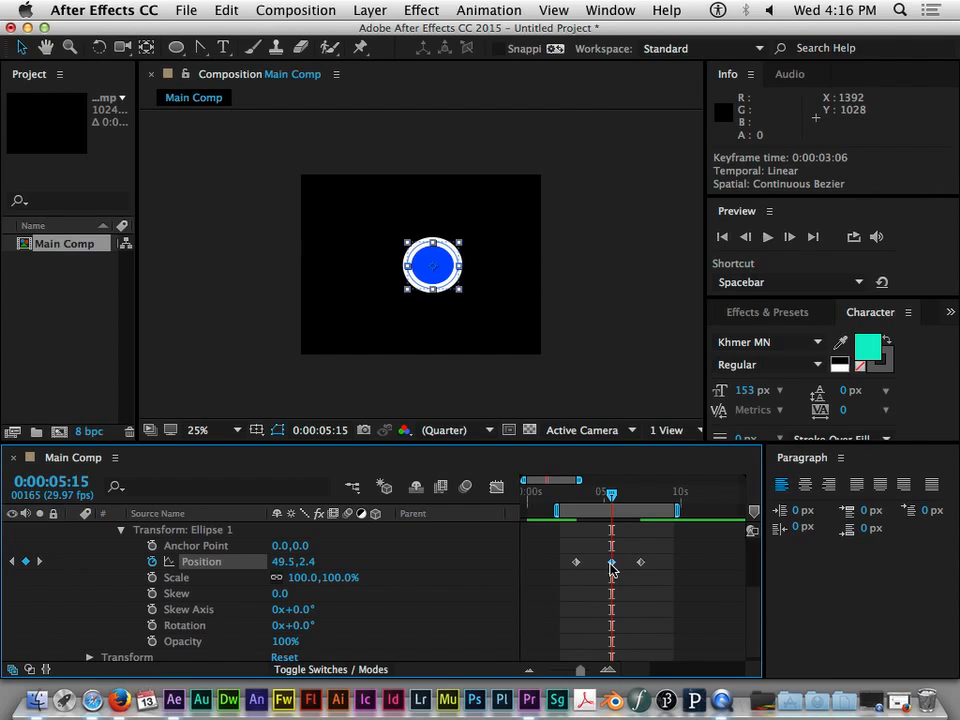
- Delete the middle Position keyframe at 0:00:05:15
mouse_move(612, 569)
mouse_move(611, 495)
mouse_down()
mouse_move(600, 497)
mouse_move(621, 497)
mouse_move(610, 499)
mouse_up()
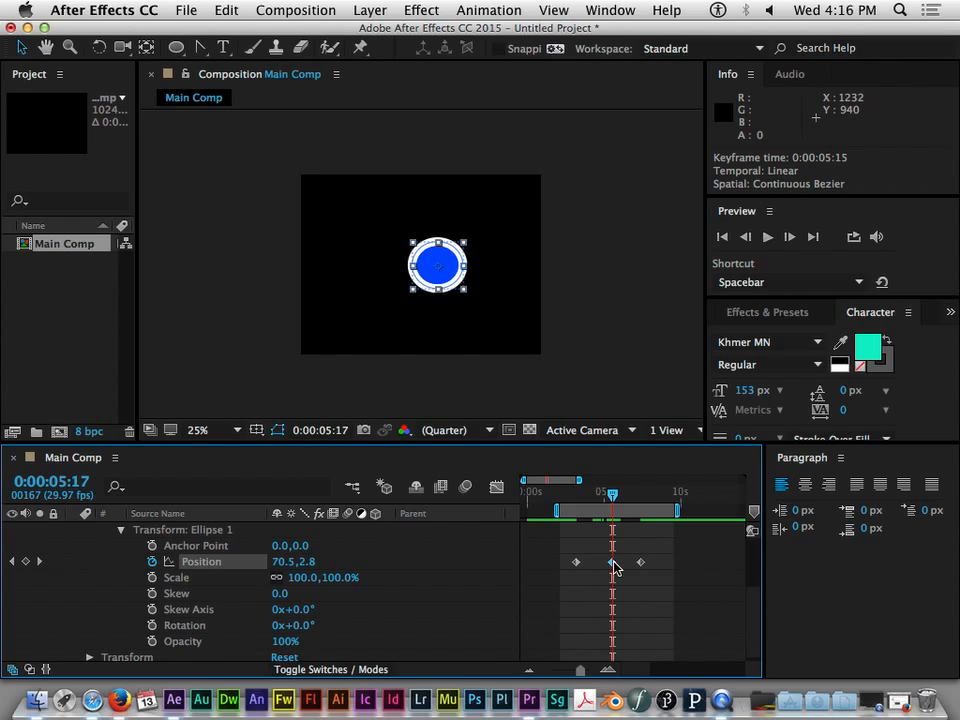
key(Delete)
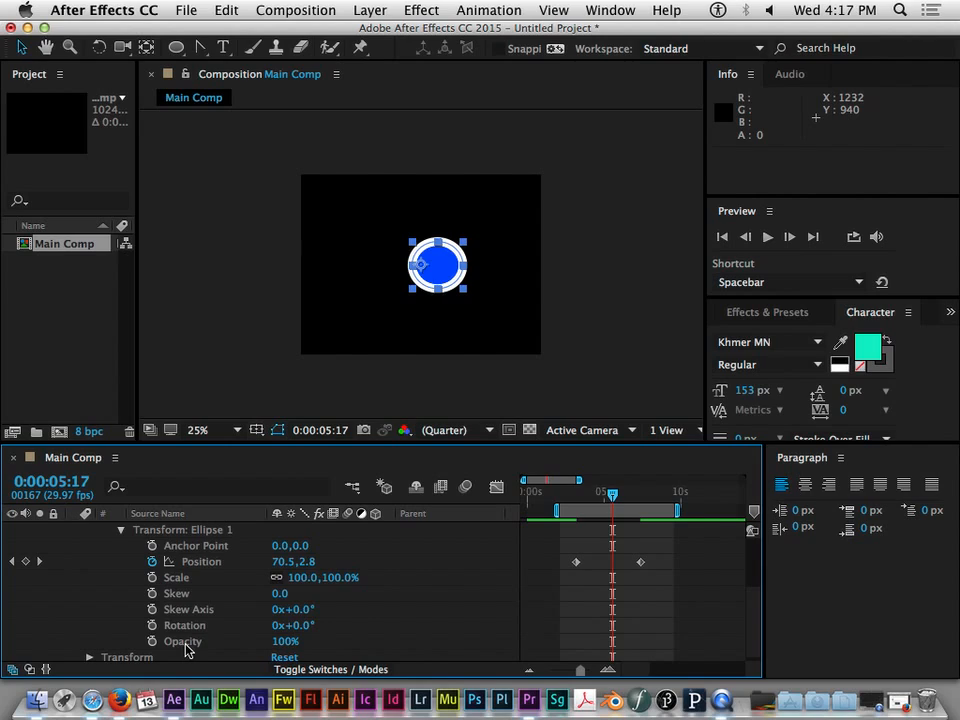
- Examine the Ellipse Path 1, Stroke 1 and Transform: Ellipse 1 properties of Shape Layer 1 that can be animated
scroll(110, 600, up, 5)
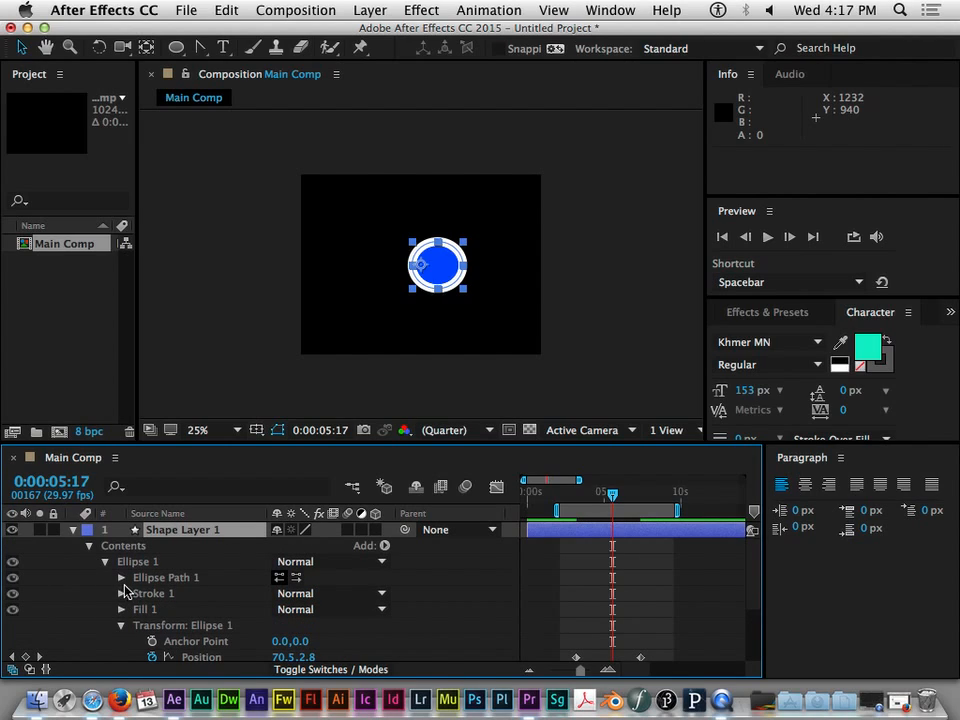
click(121, 577)
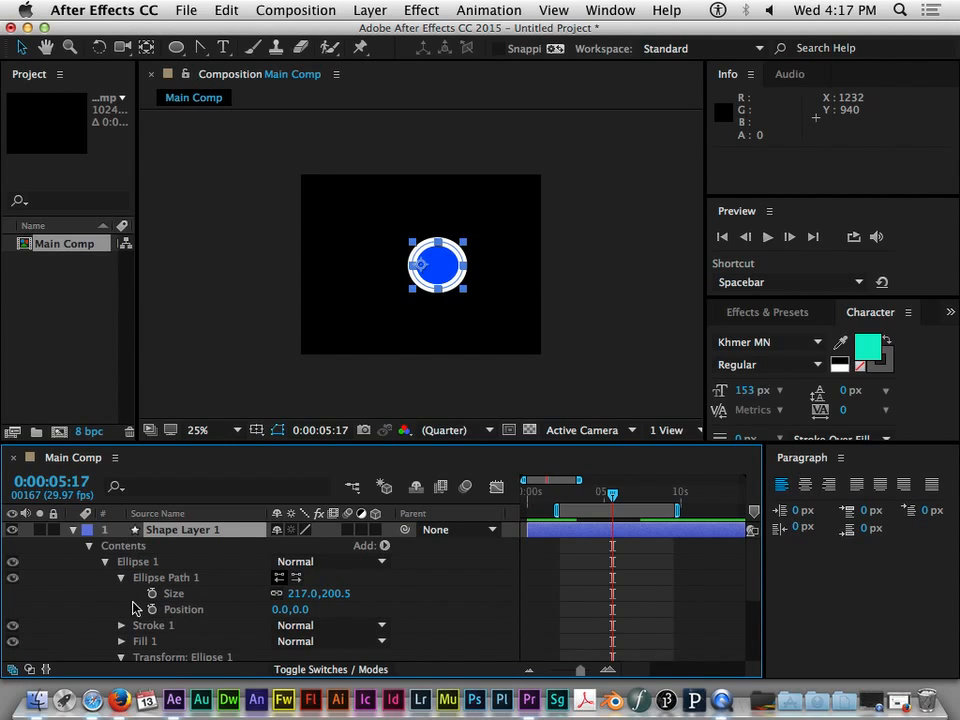
click(121, 578)
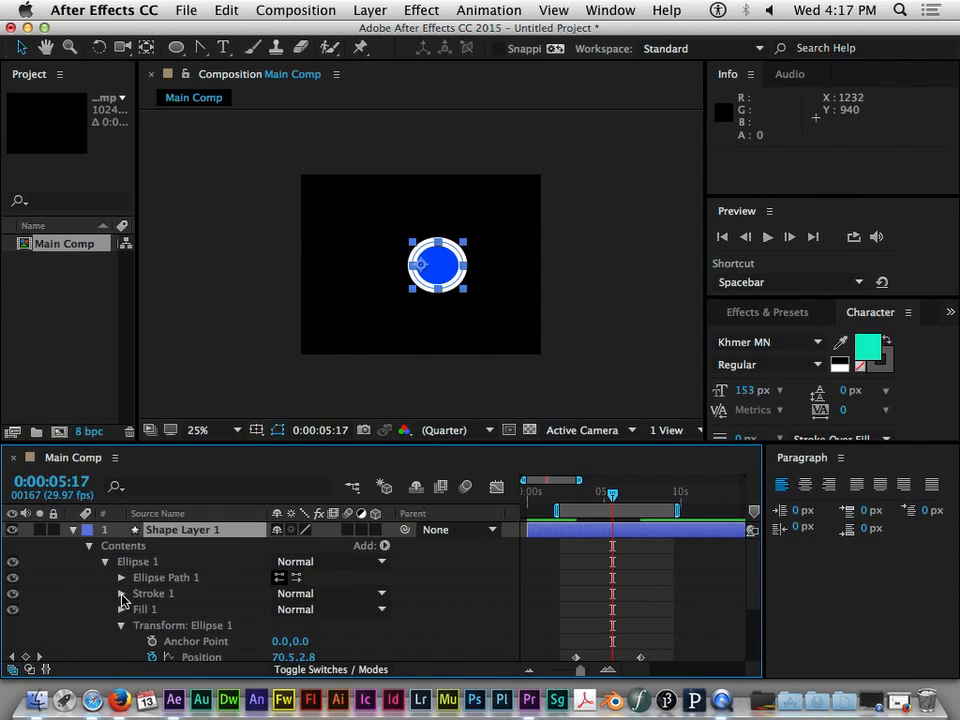
click(121, 594)
scroll(241, 619, down, 2)
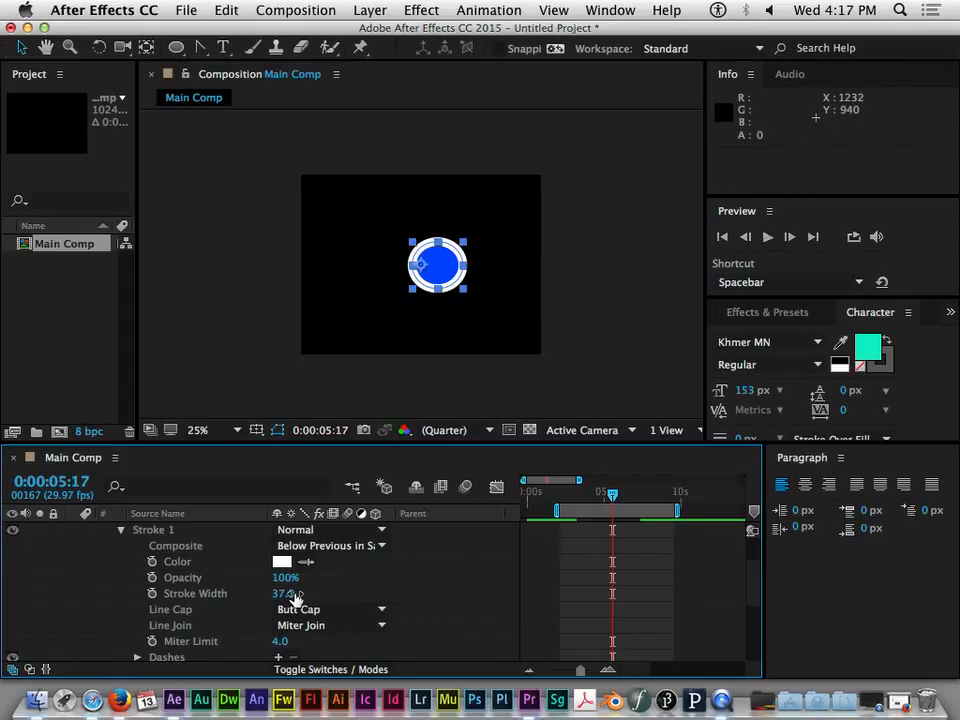
scroll(140, 600, down, 3)
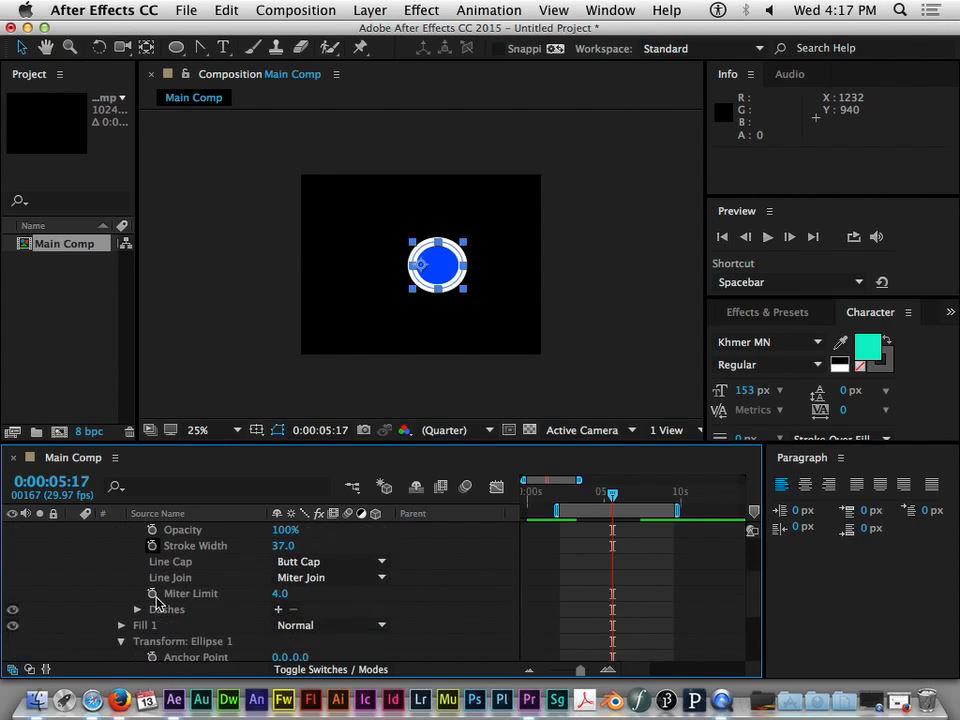
scroll(157, 601, down, 2)
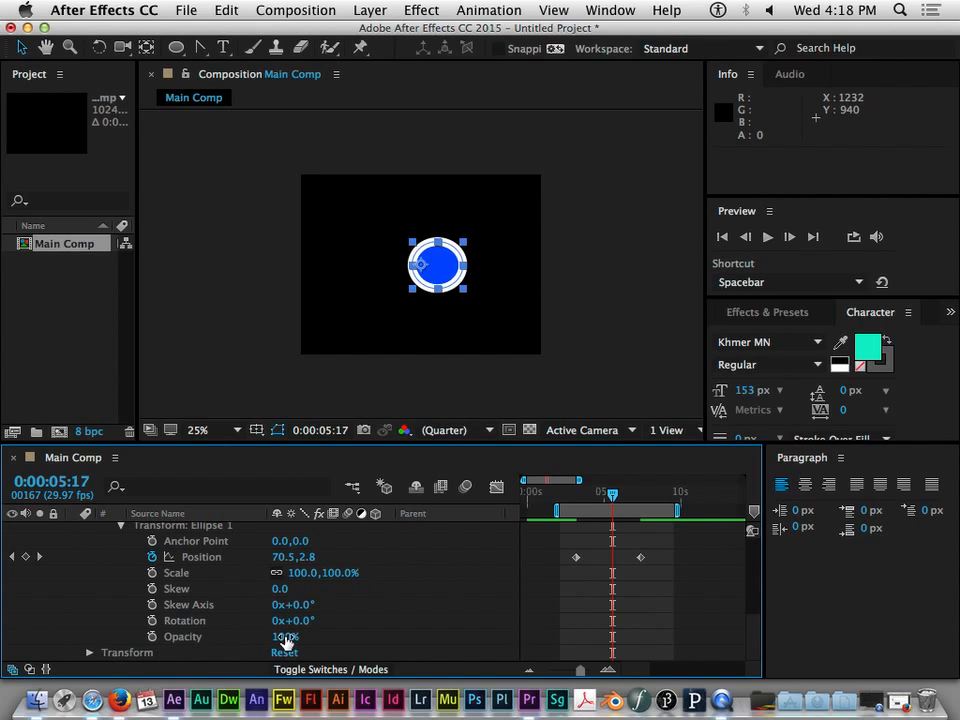
- Try out the ellipse's transform Opacity and bring it back to 100%
mouse_move(286, 641)
mouse_down()
mouse_move(55, 643)
mouse_move(300, 655)
mouse_up()
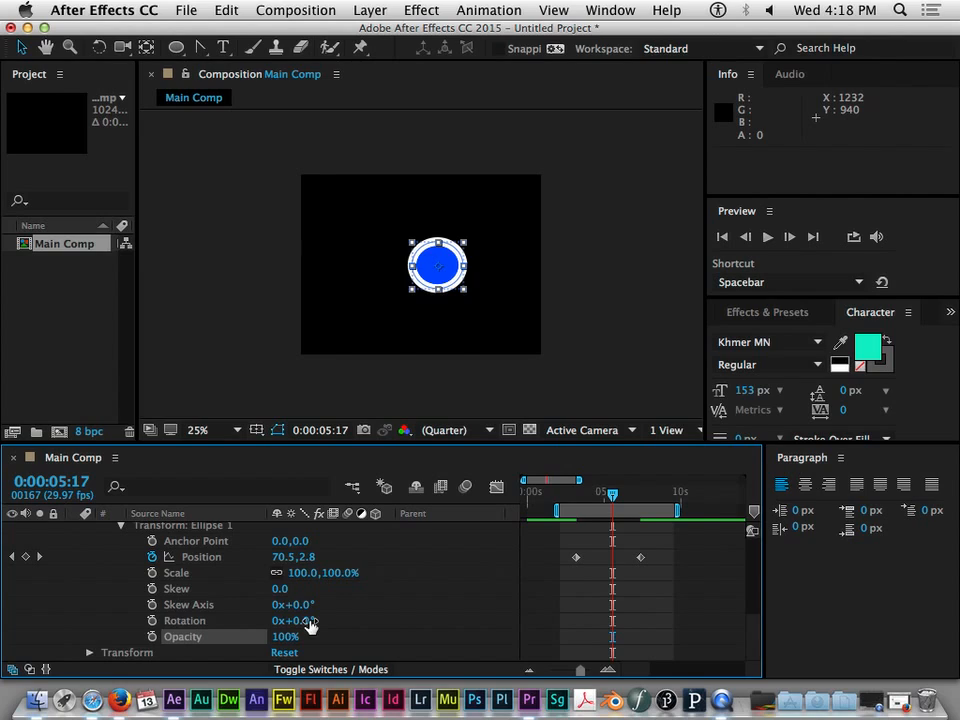
scroll(96, 594, up, 4)
scroll(97, 592, up, 5)
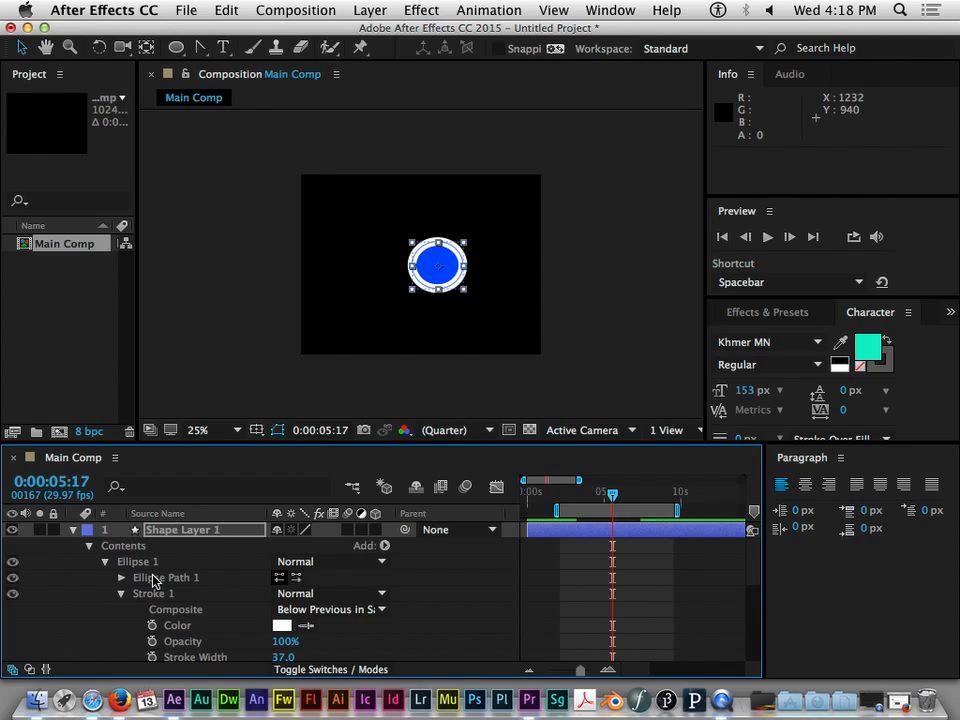
- Move the ellipse toward the comp's upper-left area and draw a rectangle about 304 by 249 px below it on the same shape layer
drag(453, 280, 378, 254)
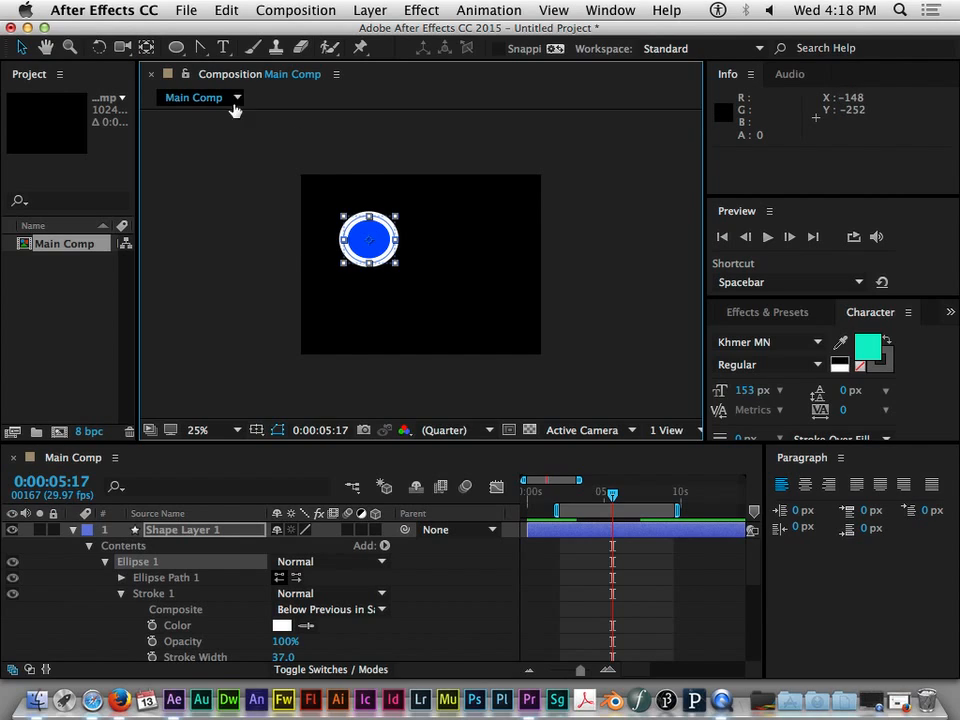
click(181, 48)
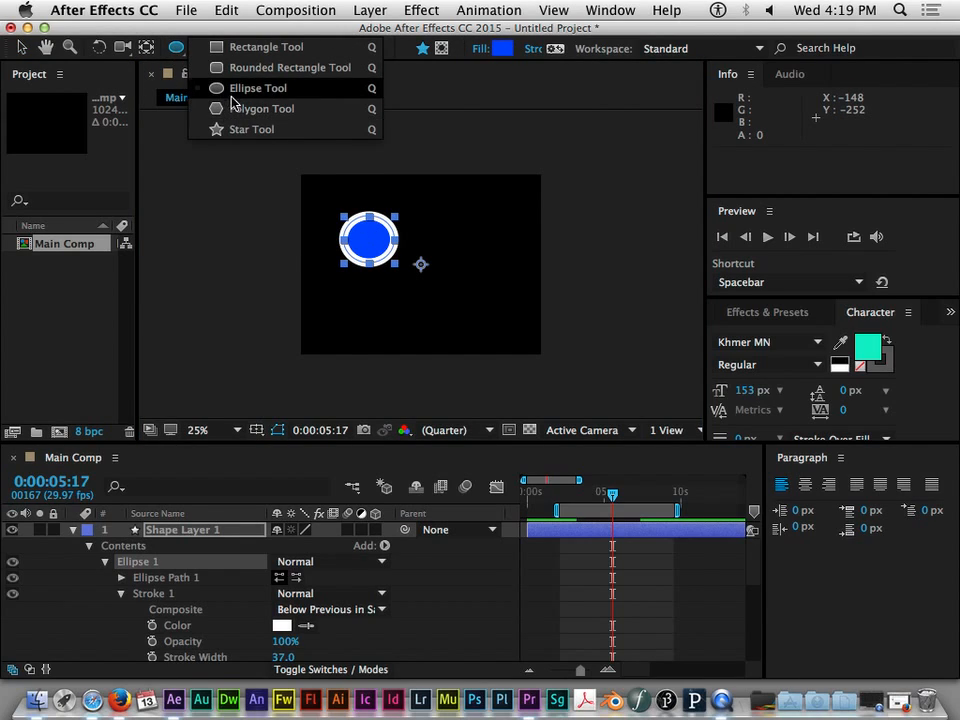
click(232, 50)
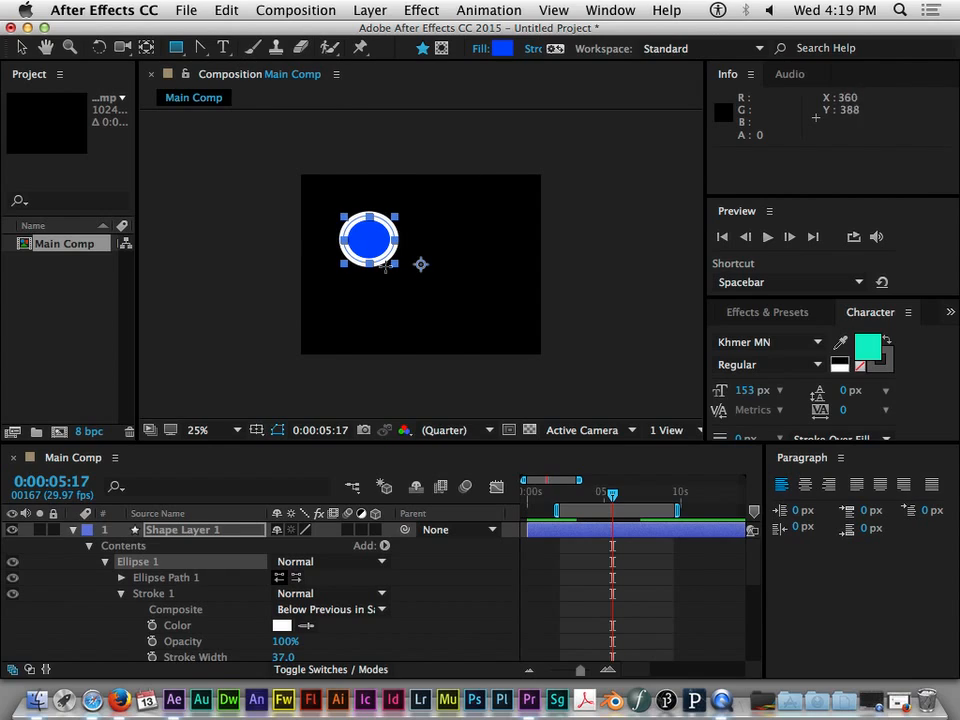
mouse_move(346, 279)
mouse_down()
mouse_move(443, 322)
mouse_move(420, 337)
mouse_up()
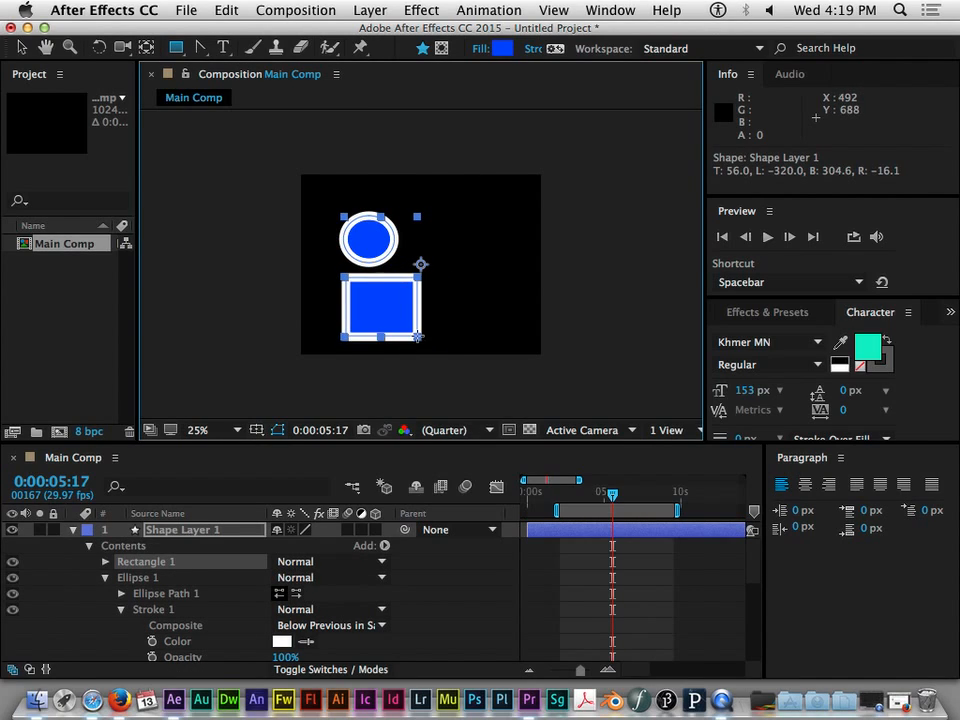
- Shift the rectangle slightly left and delete the ellipse from Shape Layer 1
click(20, 47)
drag(396, 301, 386, 303)
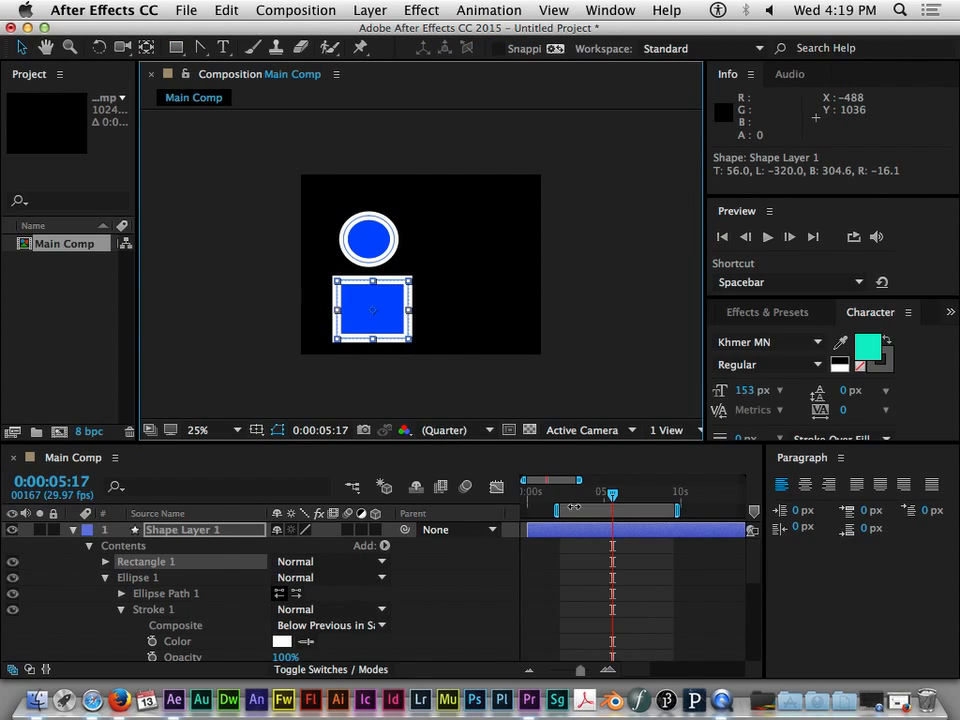
click(369, 237)
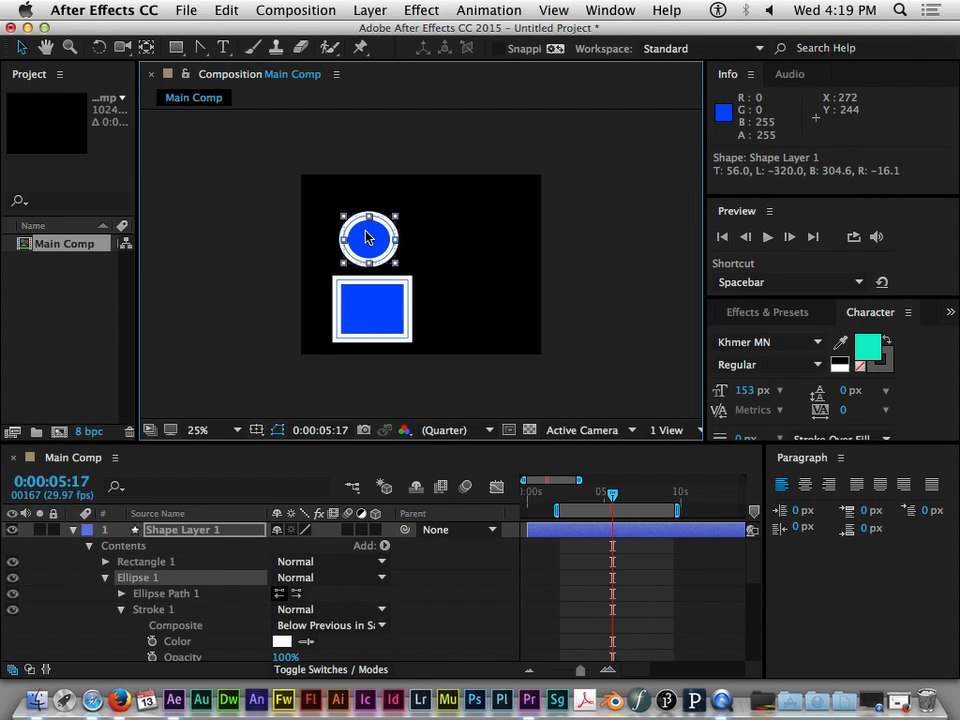
key(Delete)
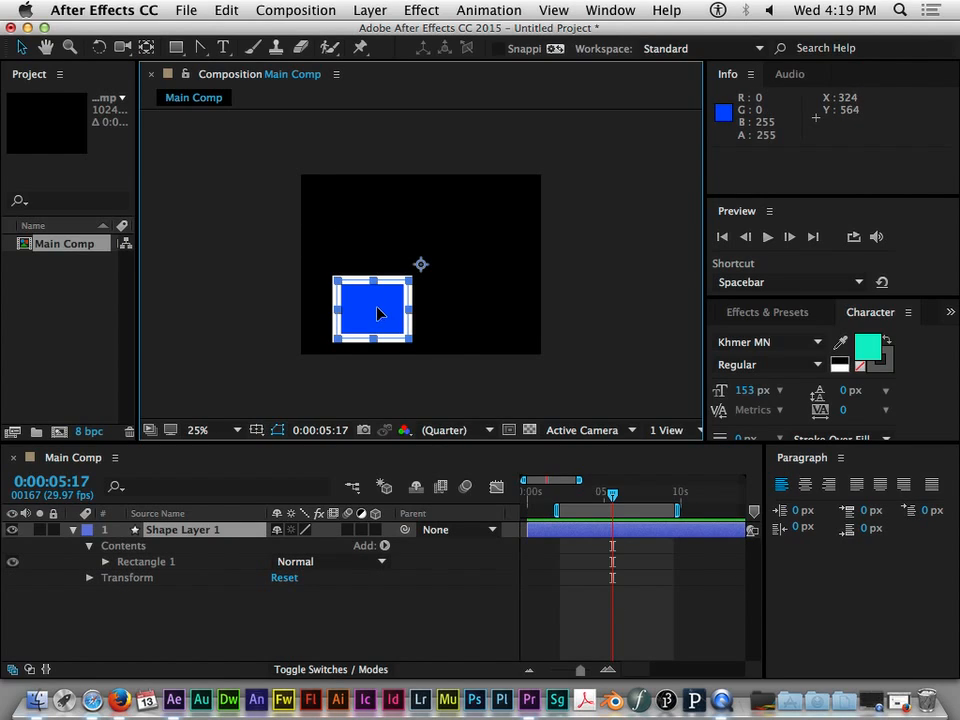
- Set a Rotation keyframe at 0:00:00:00 in Transform: Rectangle 1
click(105, 561)
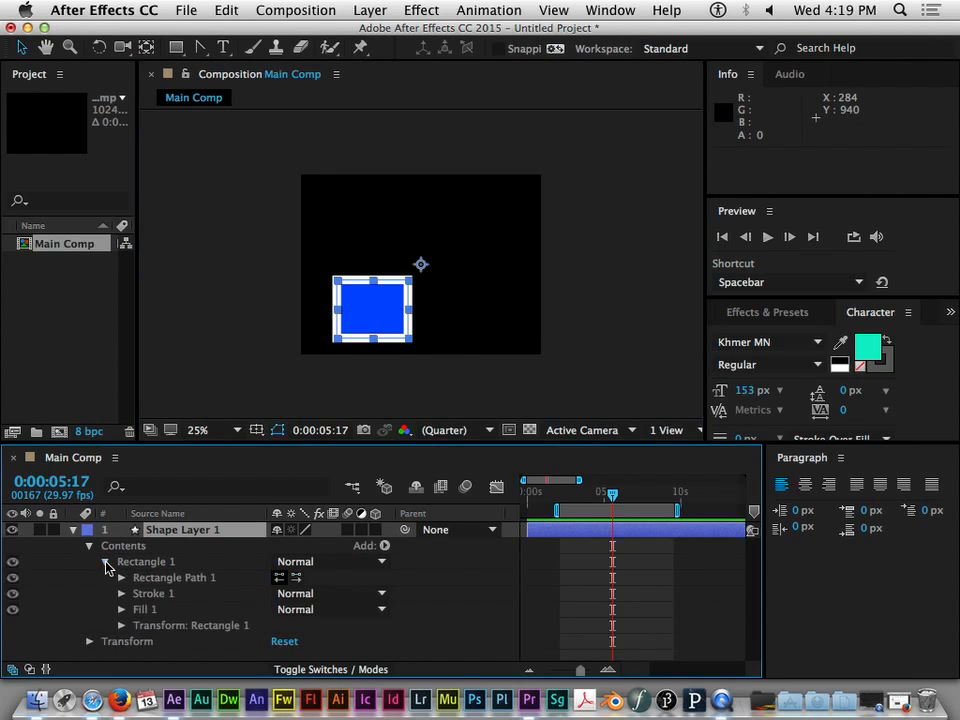
click(121, 625)
scroll(214, 608, down, 5)
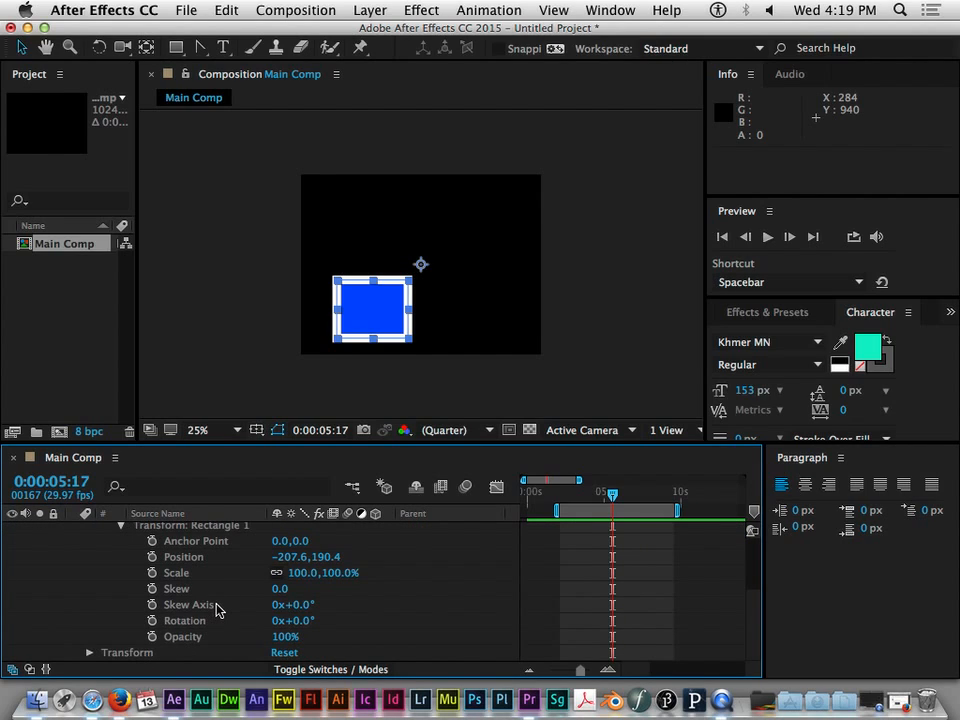
drag(612, 494, 545, 493)
scroll(563, 507, up, 5)
key(Home)
scroll(210, 617, down, 4)
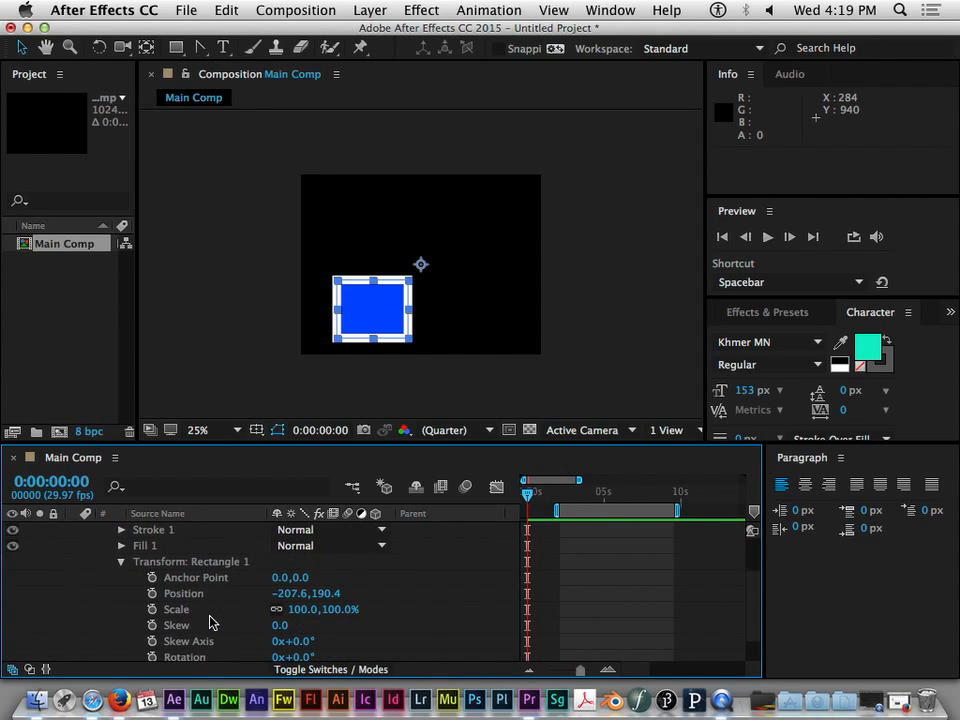
scroll(204, 617, down, 1)
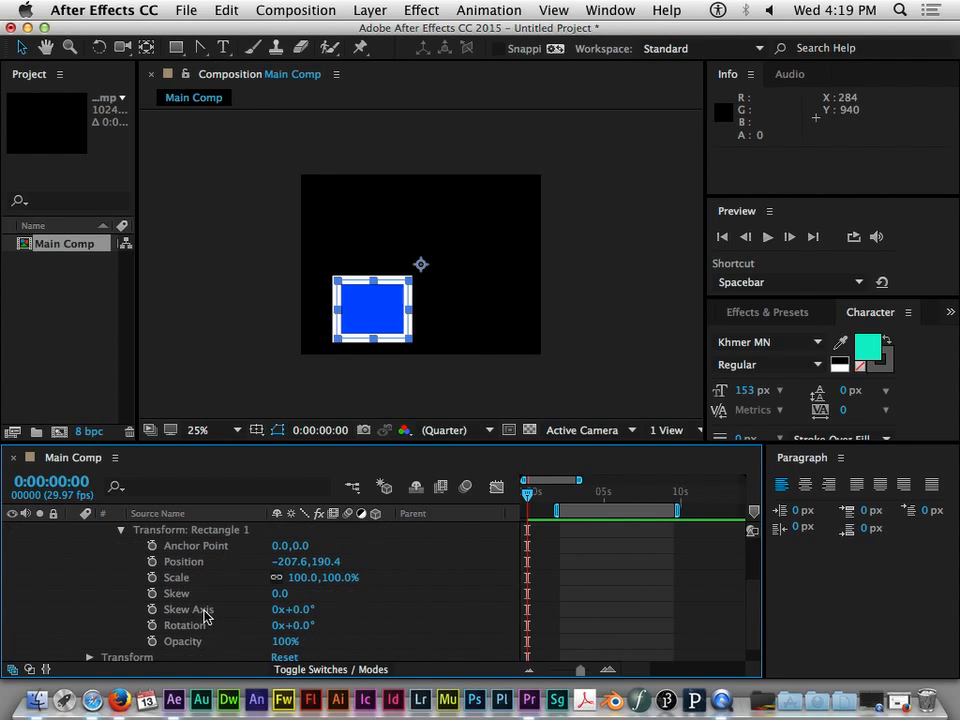
click(151, 626)
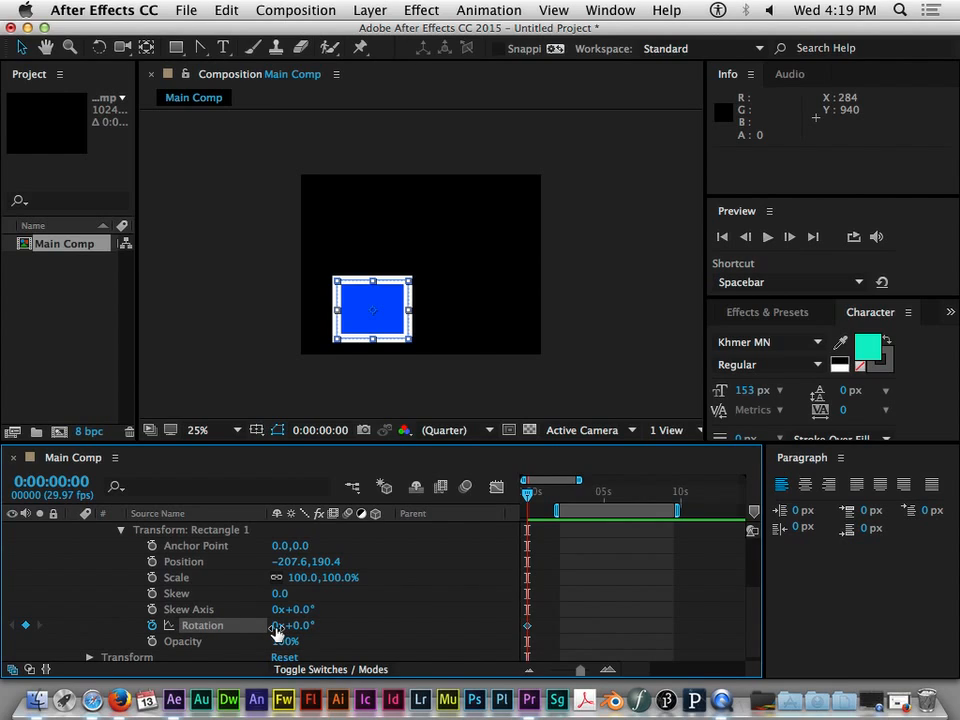
- Add a Rotation keyframe of 2 full revolutions for the rectangle at 0:00:04:21
drag(529, 498, 602, 496)
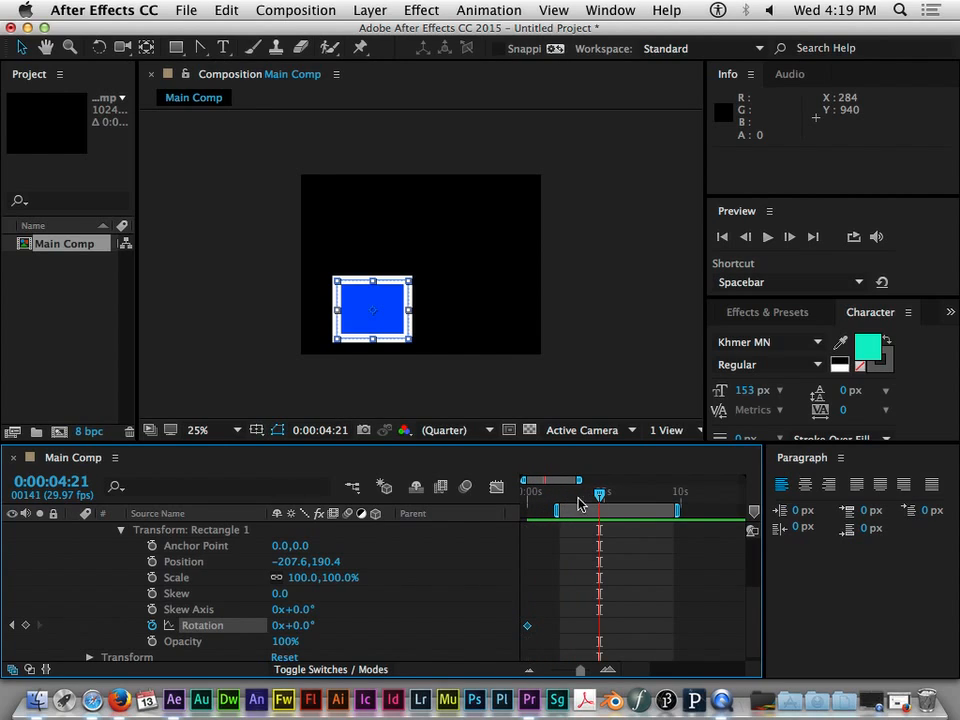
click(280, 626)
key(Return)
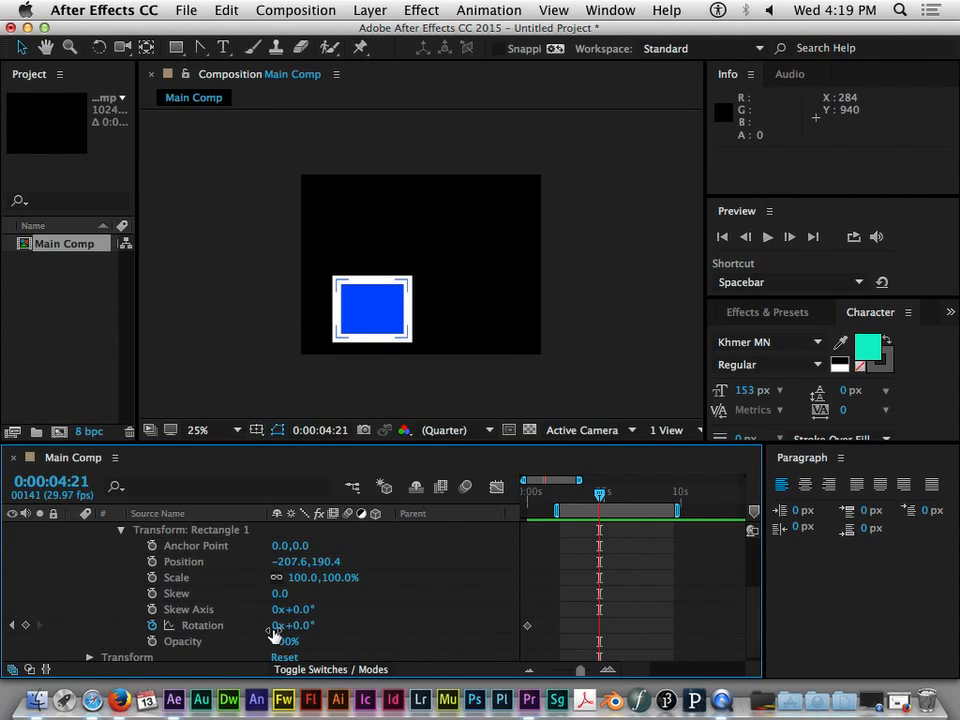
click(277, 626)
text(2)
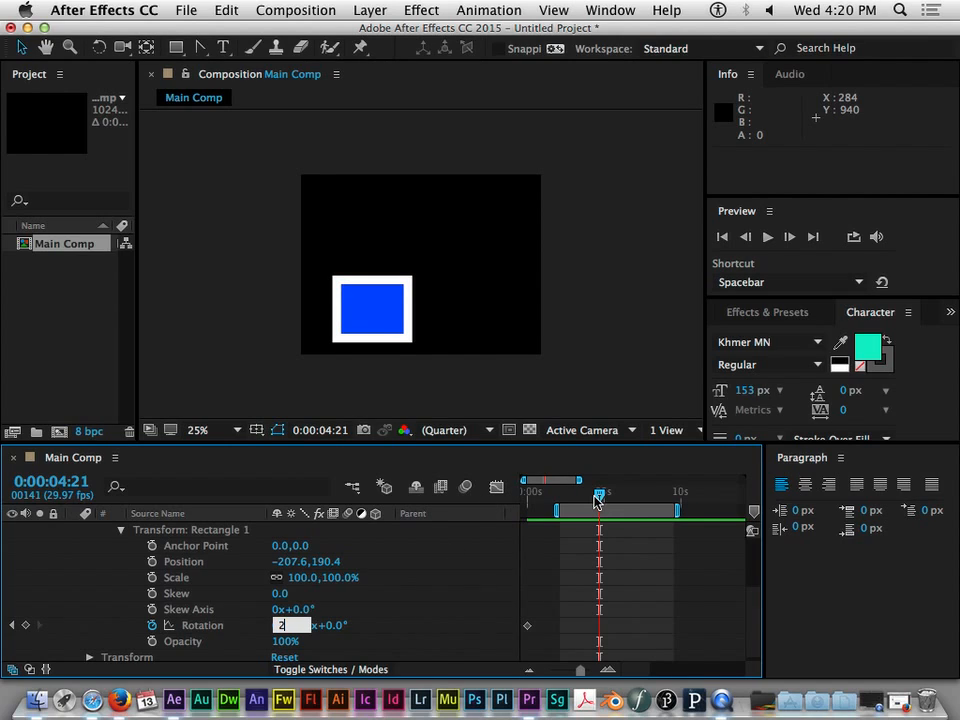
key(Return)
- Preview the rectangle's rotation animation from the start of the comp
key(space)
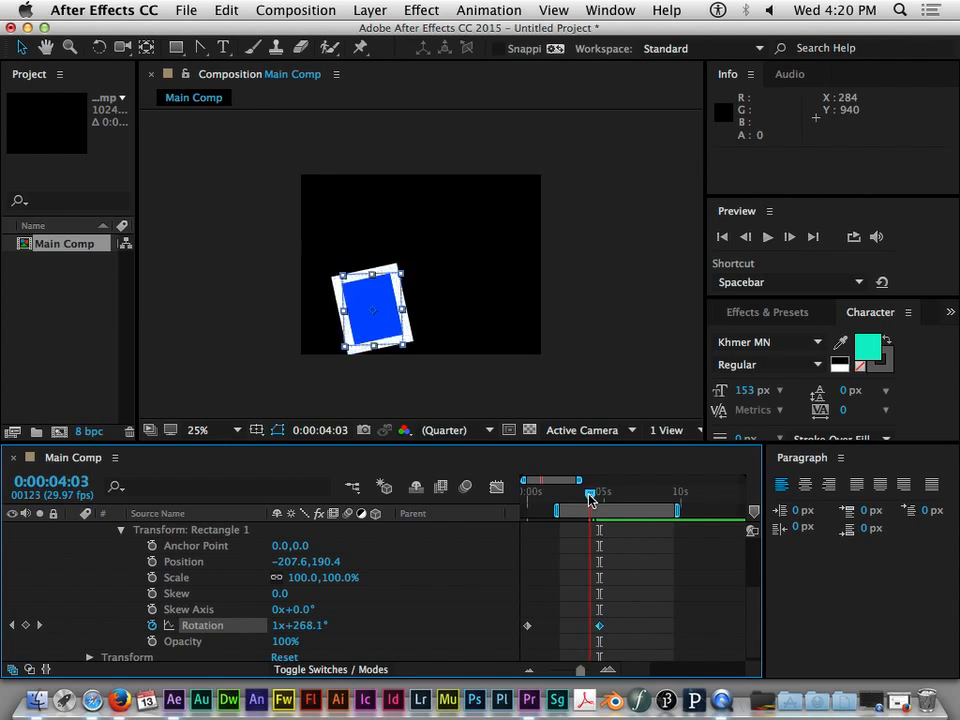
drag(600, 500, 482, 499)
key(space)
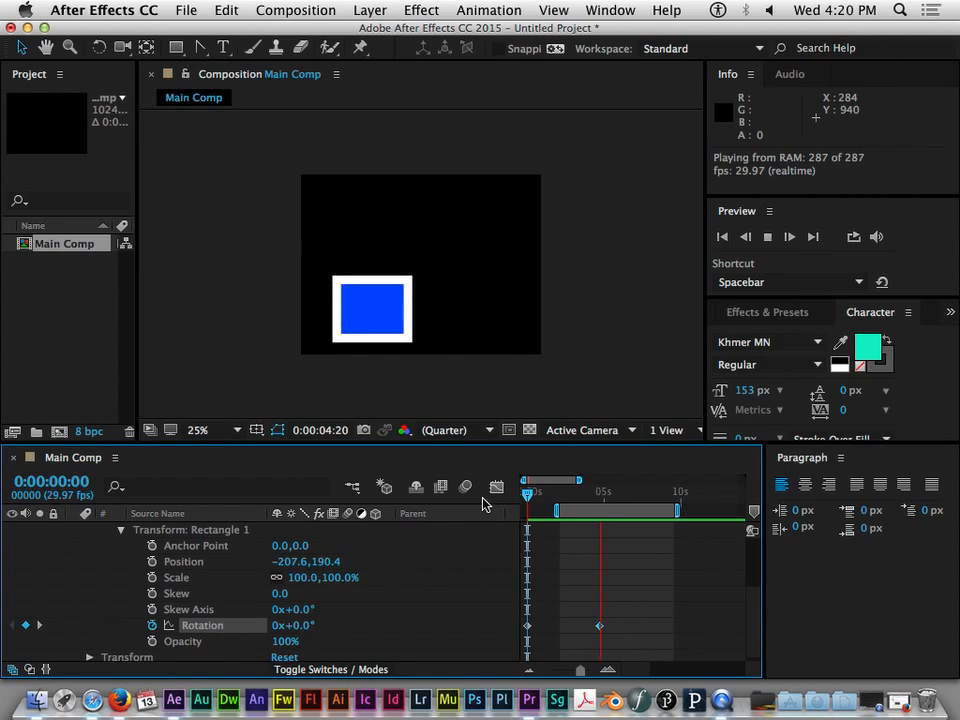
key(space)
- Change the rectangle's second Rotation keyframe to 8 revolutions
mouse_move(610, 500)
mouse_down()
mouse_move(576, 500)
mouse_move(601, 503)
mouse_up()
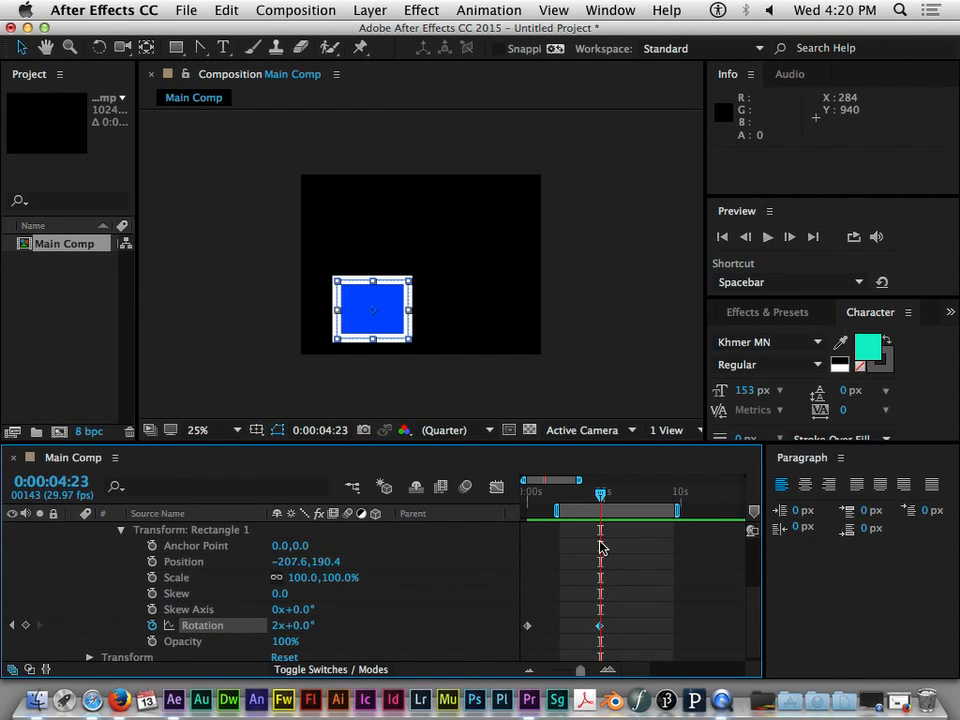
double_click(600, 625)
drag(482, 313, 492, 315)
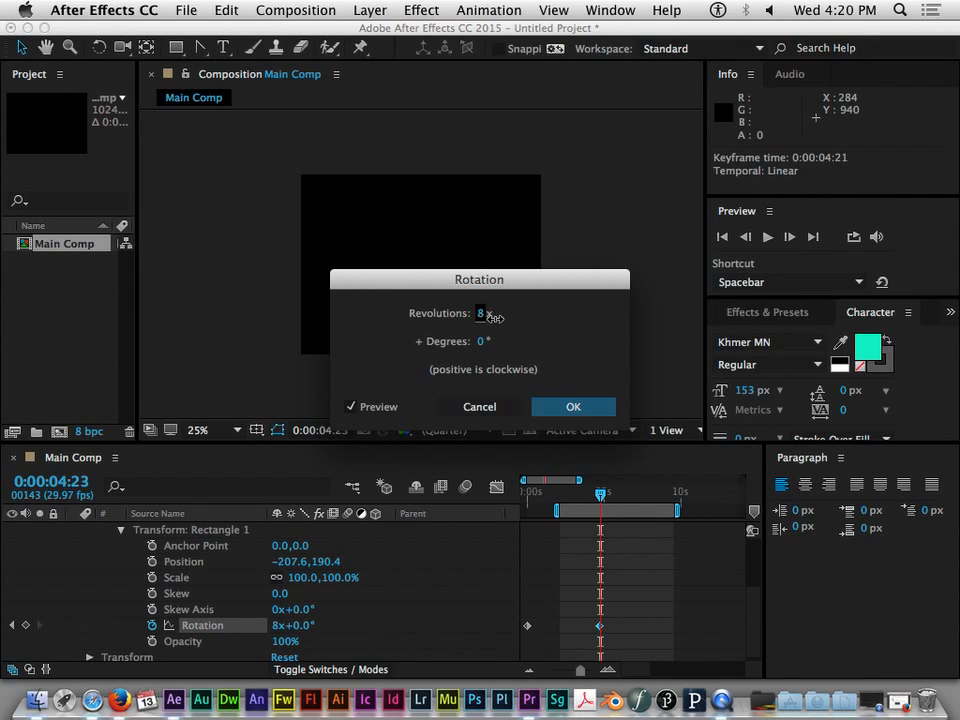
click(561, 407)
- Play back the faster rotation from the first frame
drag(600, 497, 473, 499)
key(space)
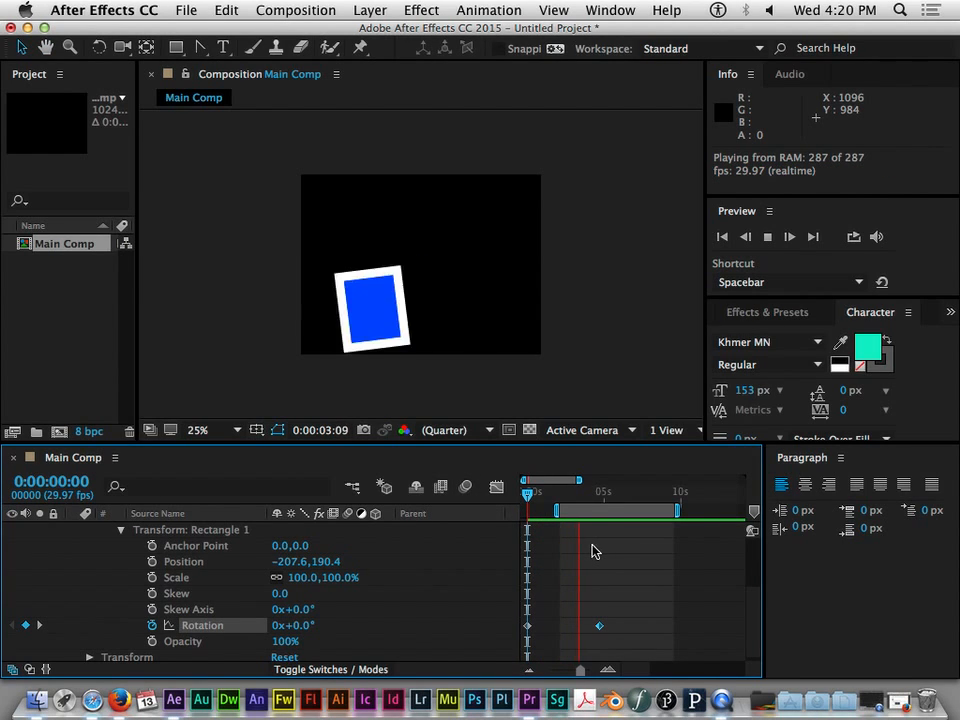
key(space)
- Set a Position keyframe for the rectangle's transform at 0:00:00:00
drag(593, 494, 526, 495)
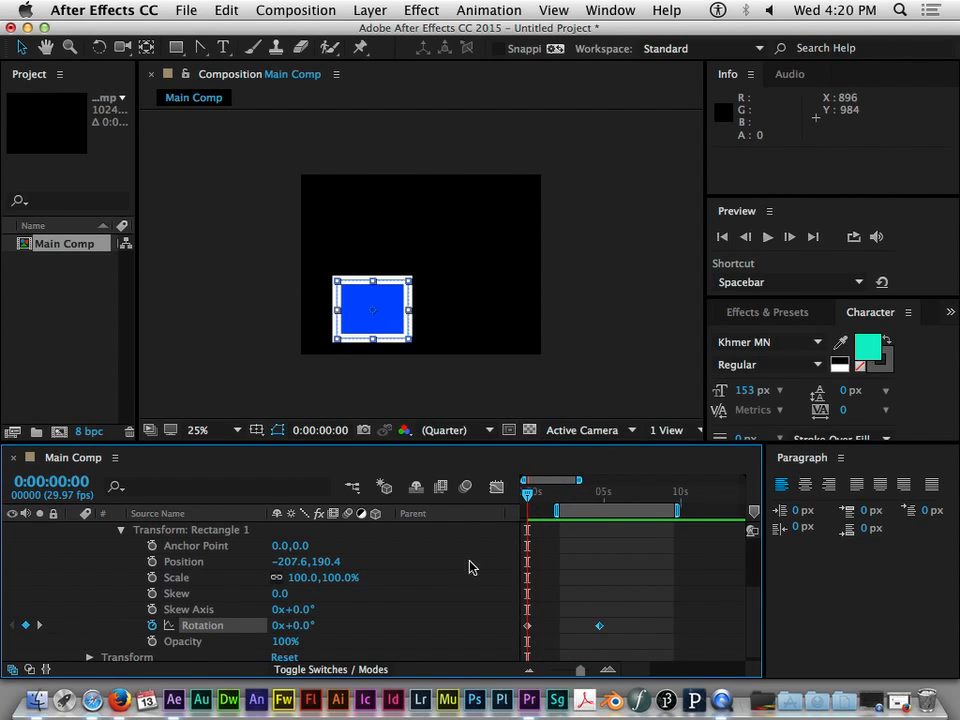
click(205, 566)
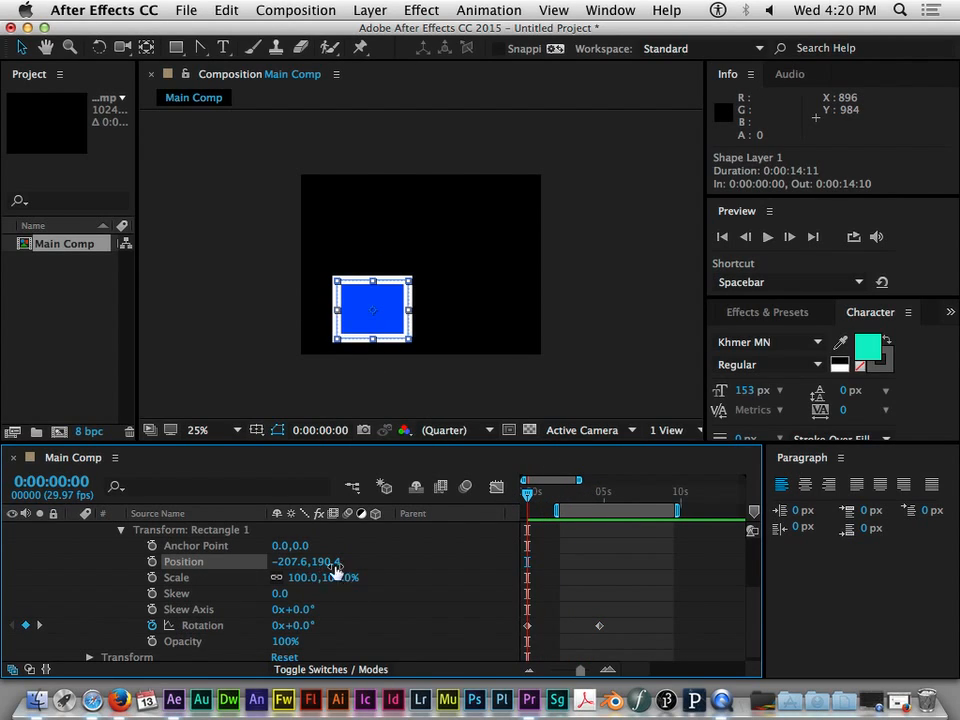
click(152, 562)
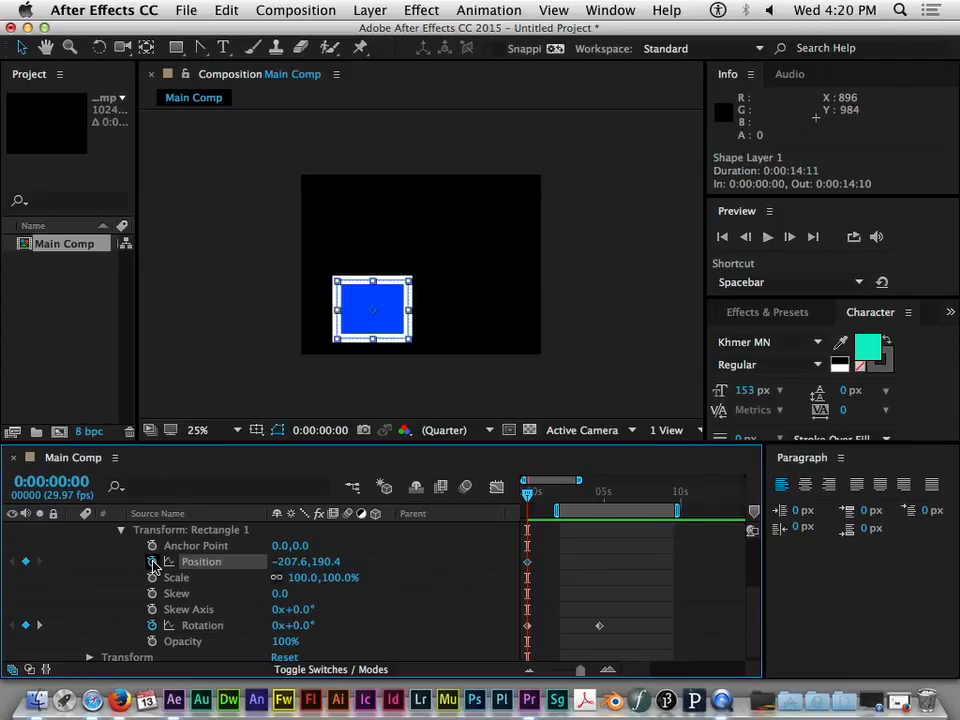
- Examine the Fill 1 properties of Rectangle 1 that can be animated, such as Color and Opacity
scroll(133, 565, up, 3)
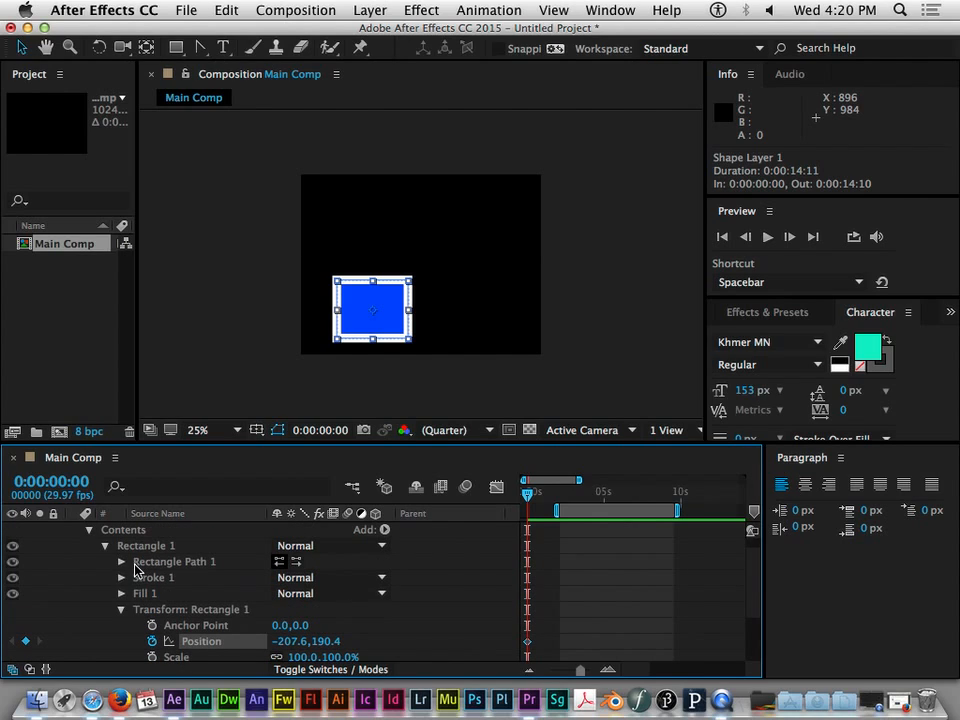
click(147, 595)
click(121, 593)
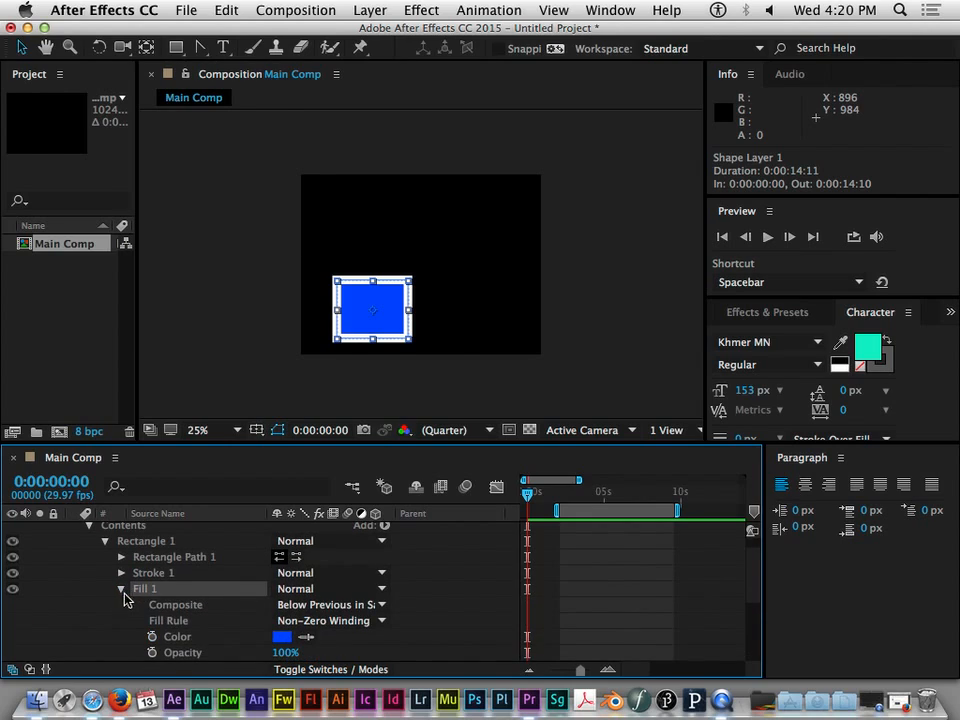
scroll(173, 637, down, 3)
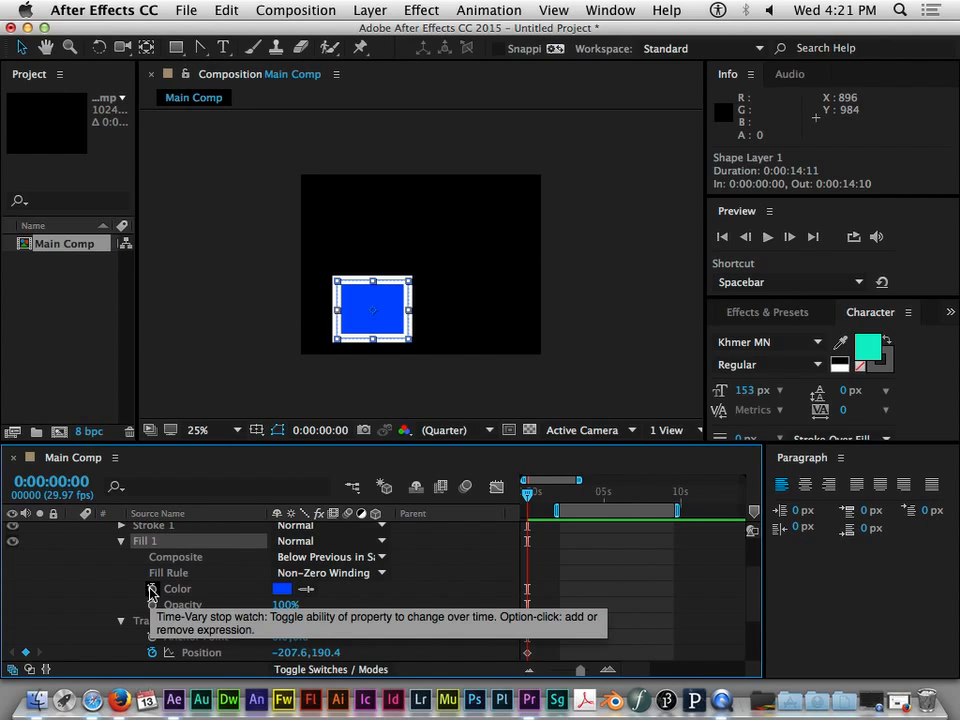
scroll(184, 595, up, 3)
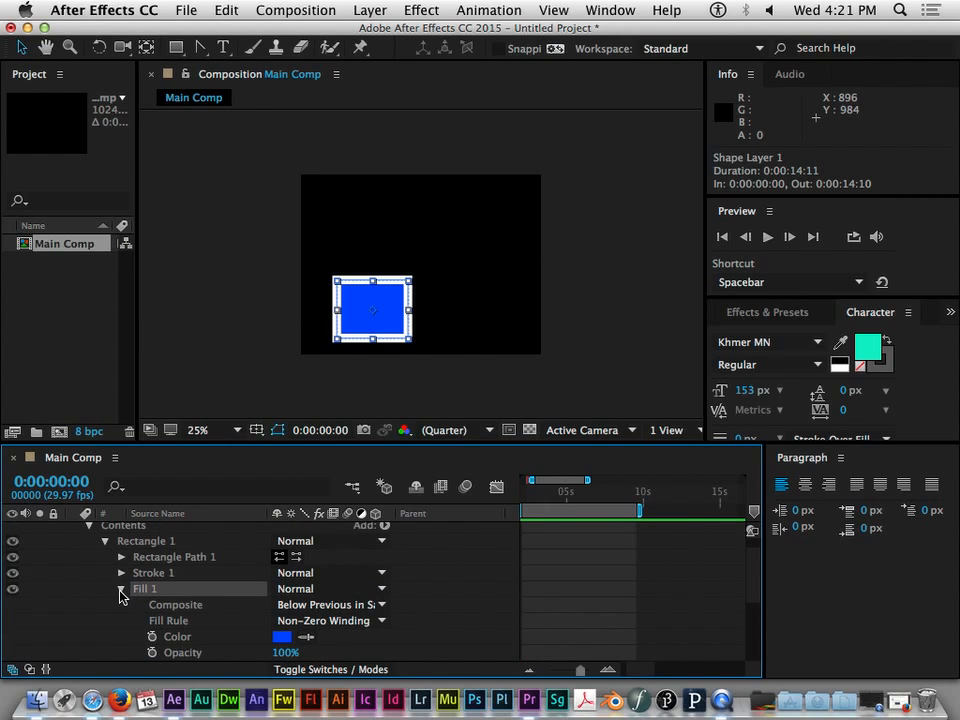
click(121, 594)
scroll(265, 622, down, 1)
scroll(265, 622, down, 4)
scroll(265, 622, up, 3)
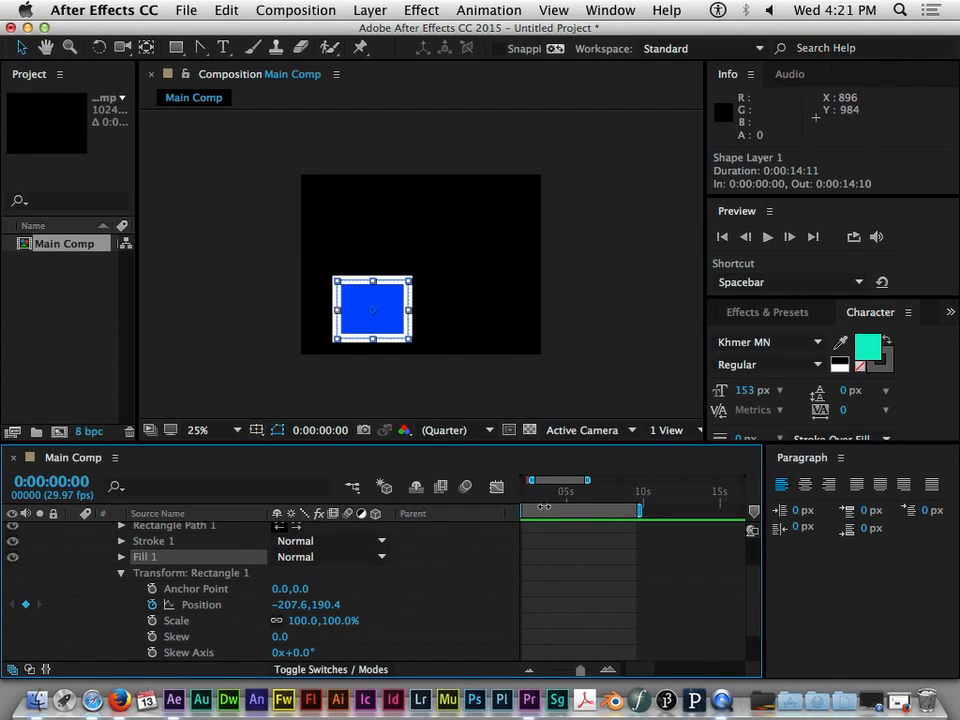
scroll(534, 508, right, 10)
scroll(534, 510, left, 10)
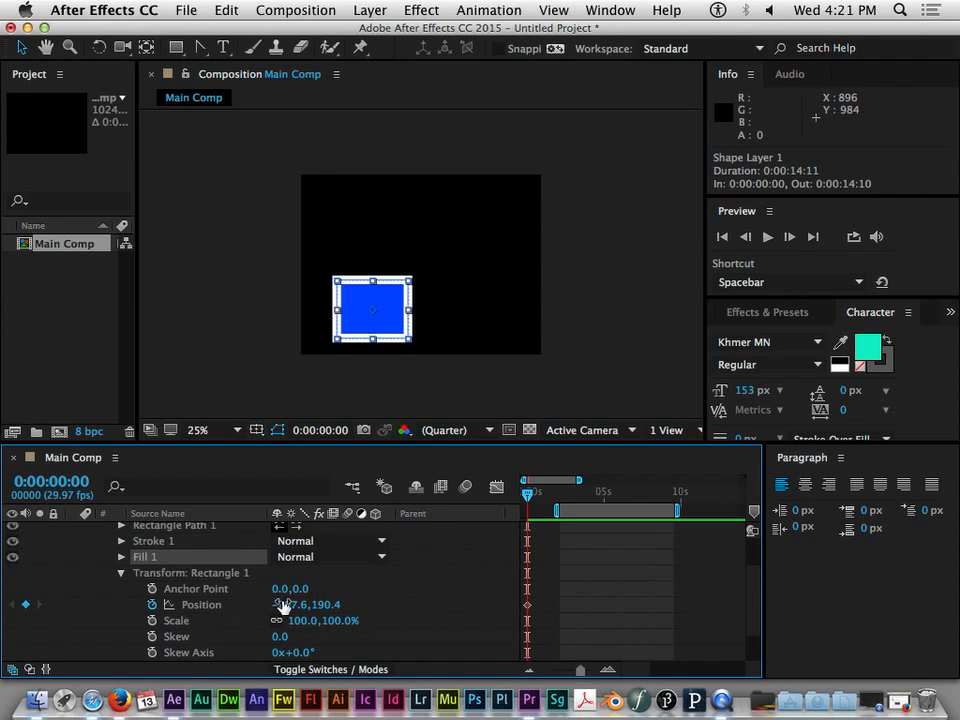
- Add a Position keyframe at 0:00:04:23 with the rectangle moved horizontally to the comp's right side, and preview the motion from the start
drag(530, 494, 600, 495)
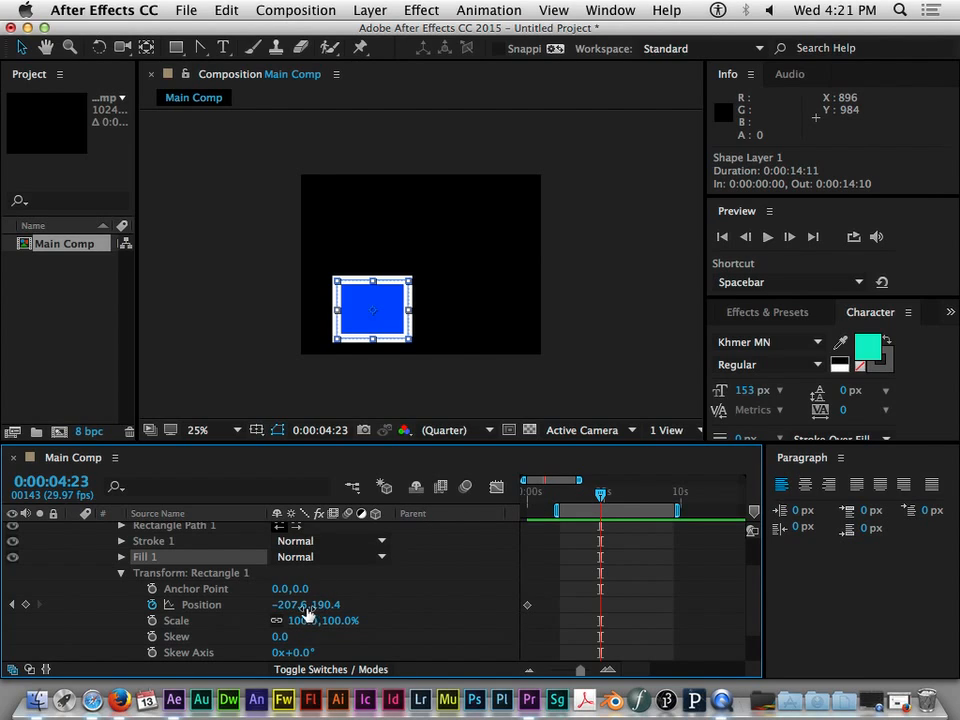
drag(310, 613, 765, 621)
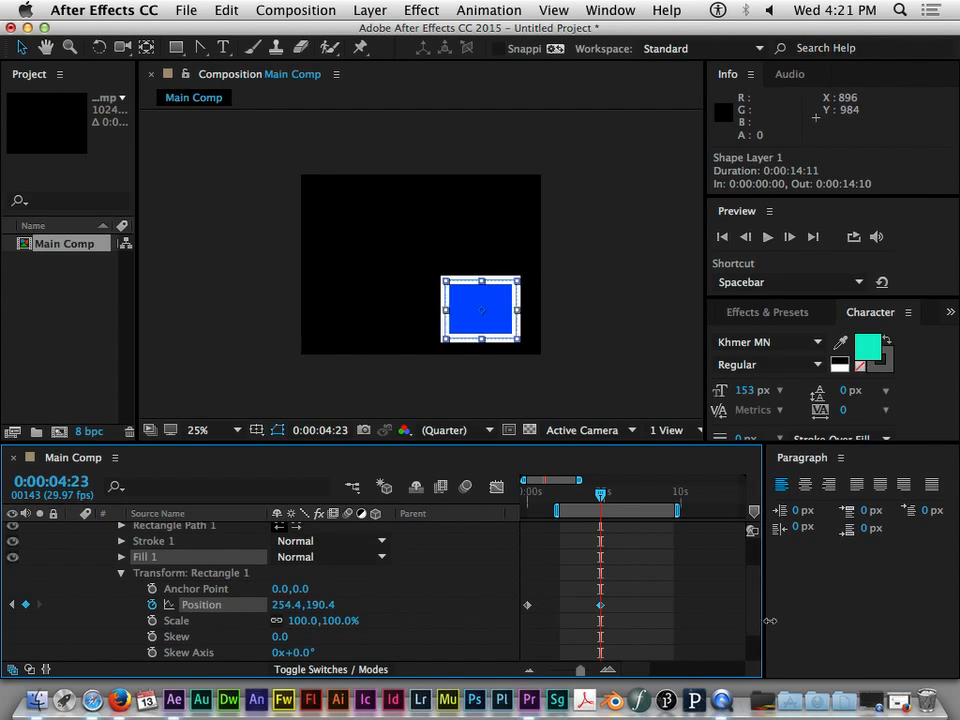
drag(605, 495, 510, 500)
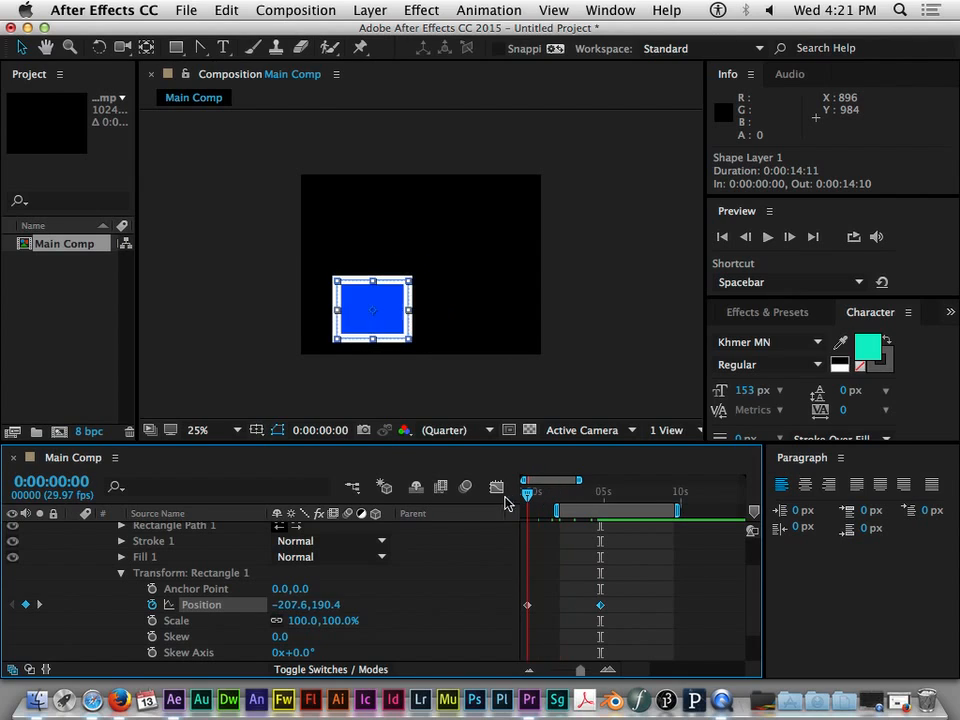
key(space)
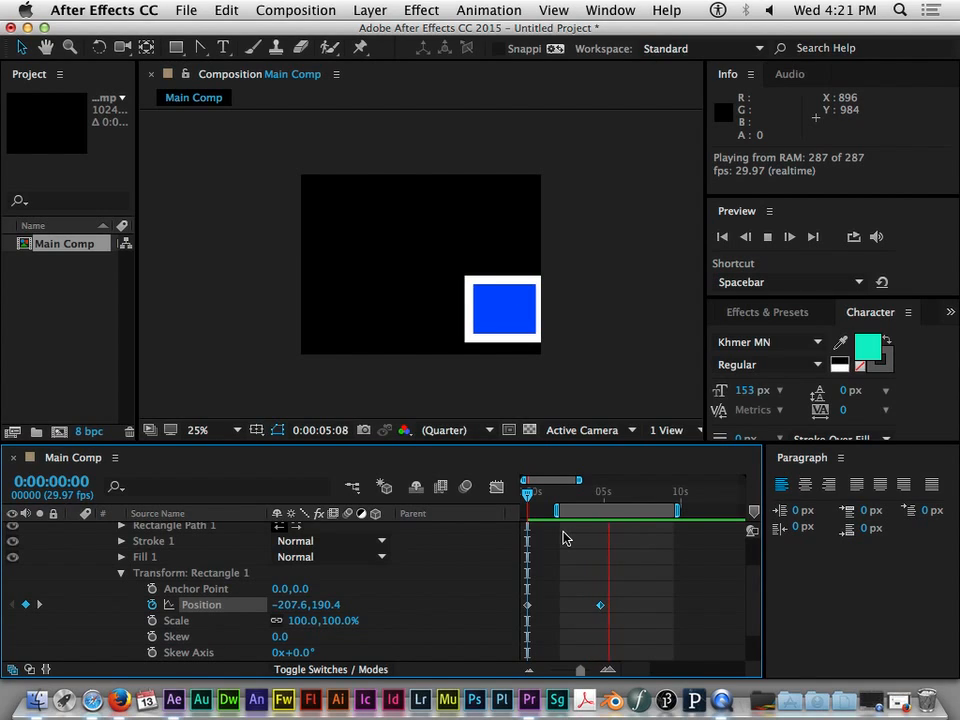
key(space)
drag(636, 510, 520, 513)
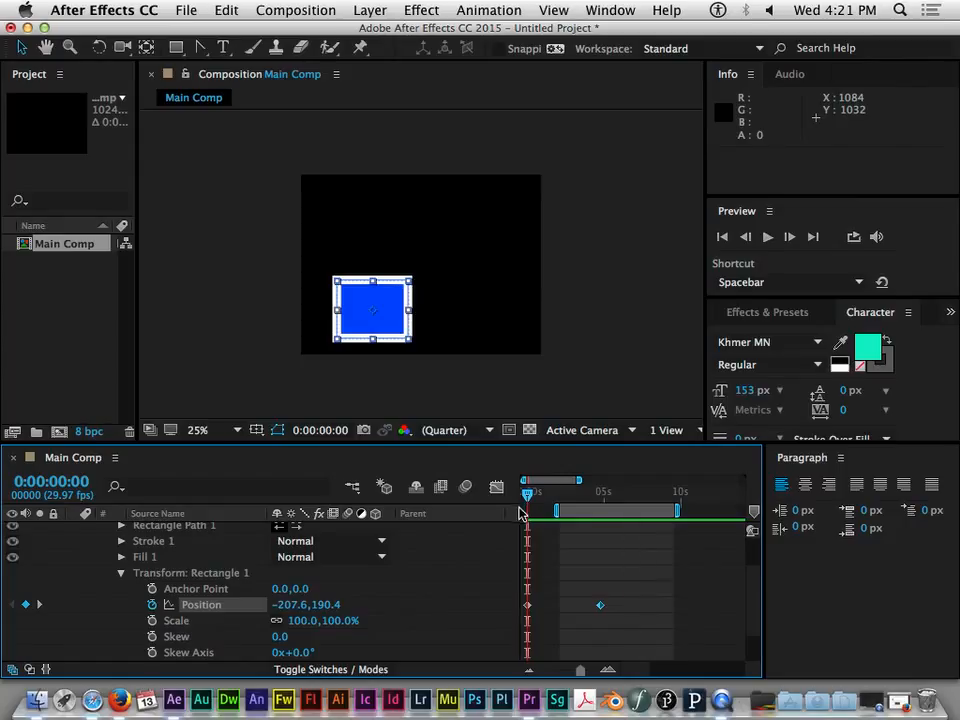
- Show the Effects & Presets categories and look through the list
mouse_move(602, 611)
click(767, 313)
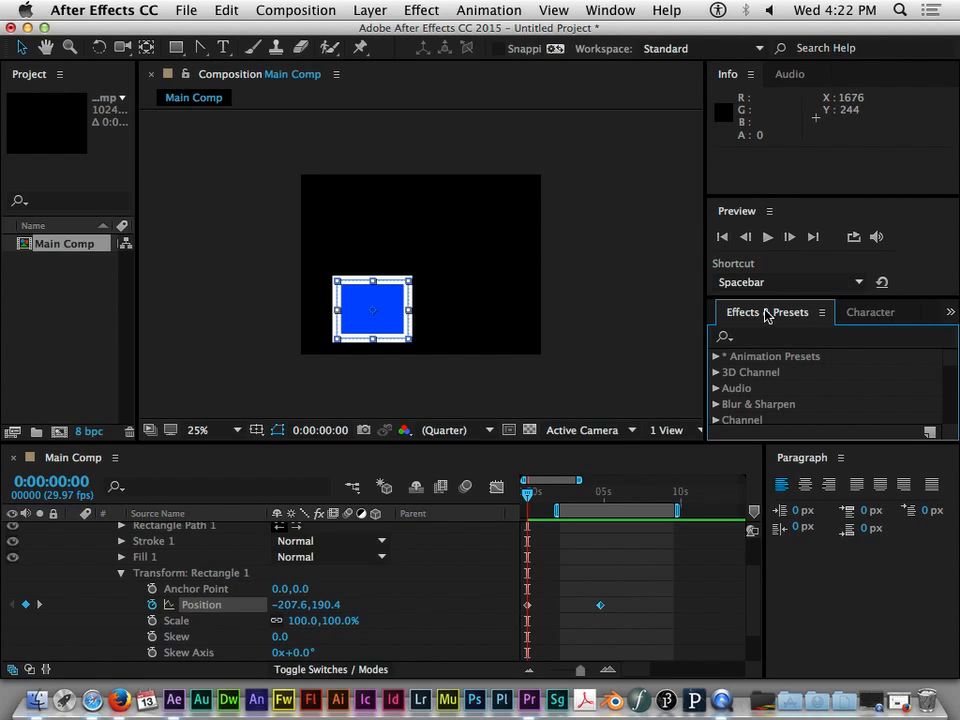
scroll(955, 372, down, 2)
scroll(955, 372, up, 2)
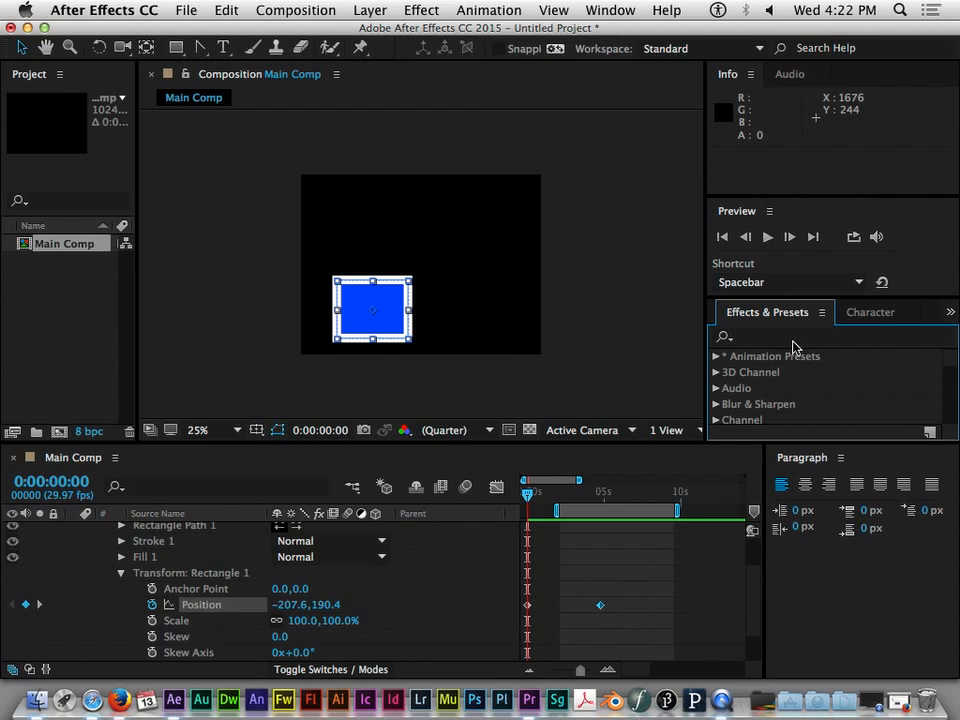